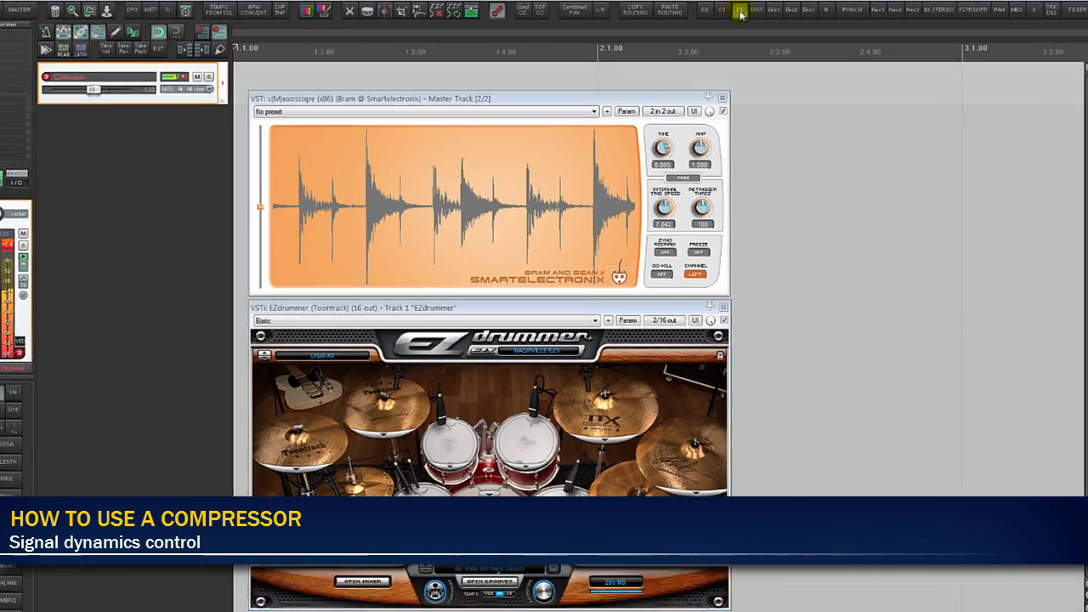
- Add The Glue compressor to the EZdrummer track and lower its threshold to about -17.7 dB
click(723, 32)
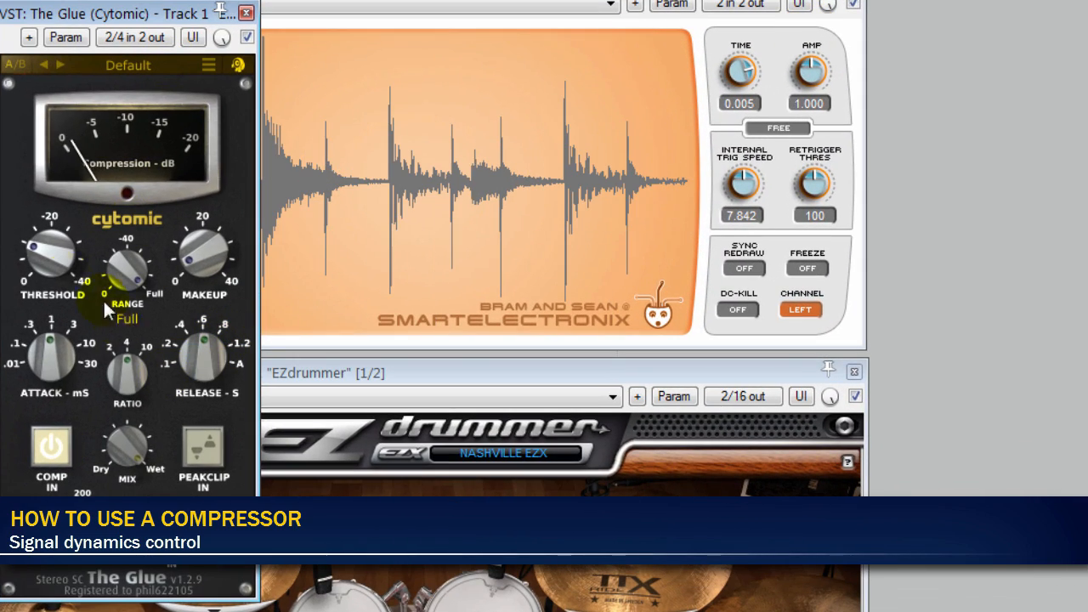
drag(47, 257, 67, 217)
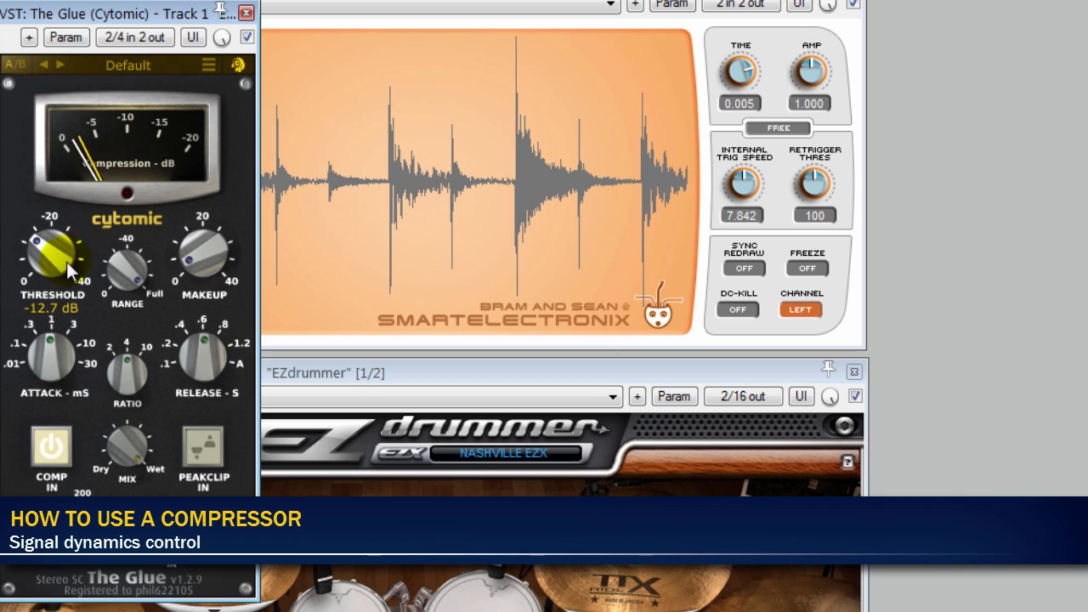
drag(67, 262, 60, 218)
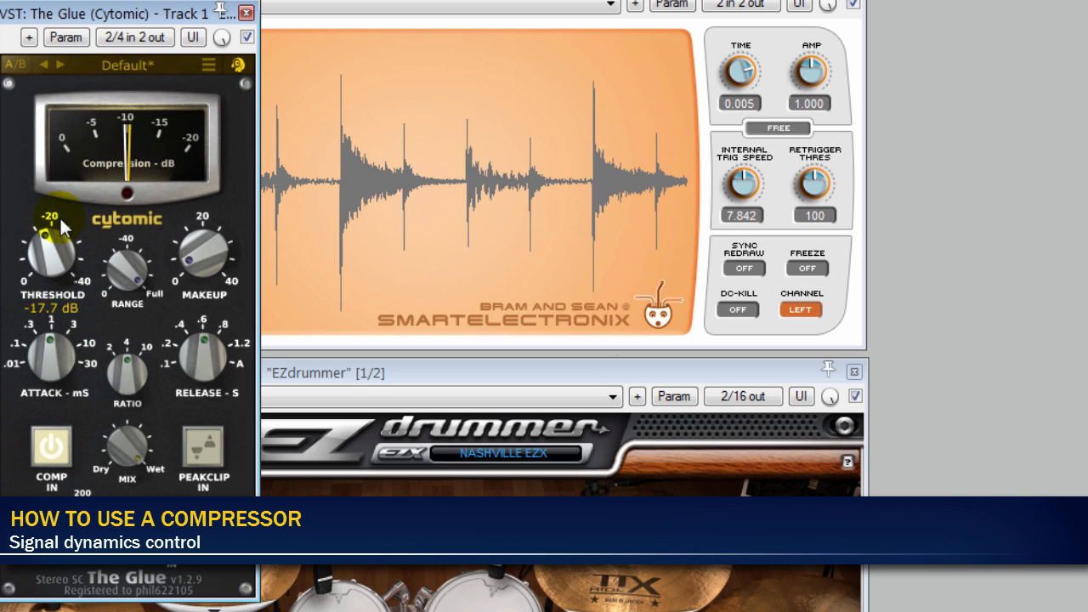
- Set The Glue's makeup gain to 10 dB, and bypass and re-enable the compressor to compare the drum sound
double_click(210, 246)
text(10)
key(Return)
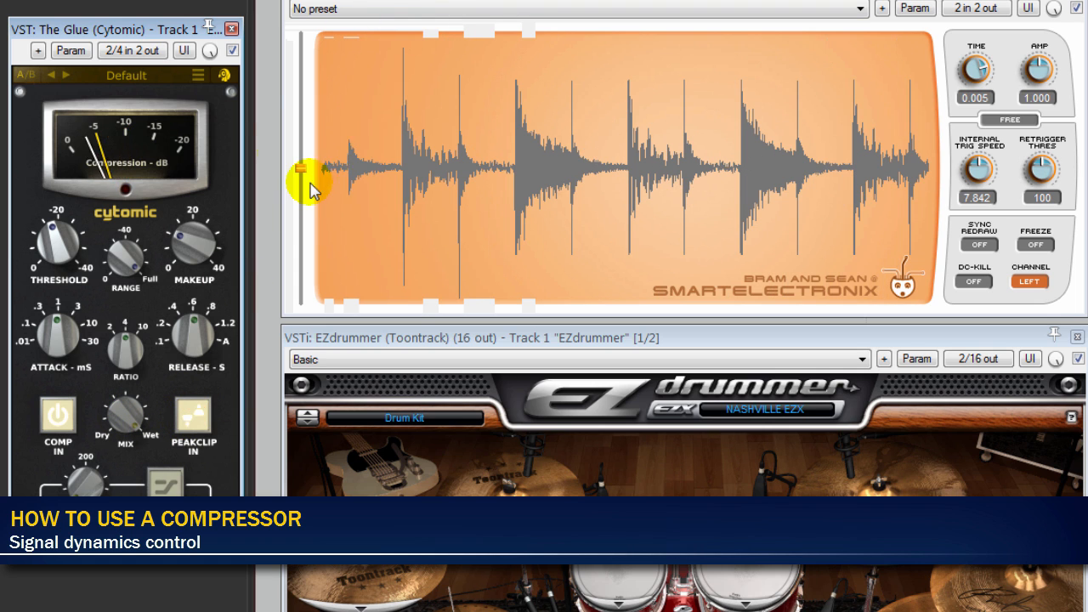
click(232, 53)
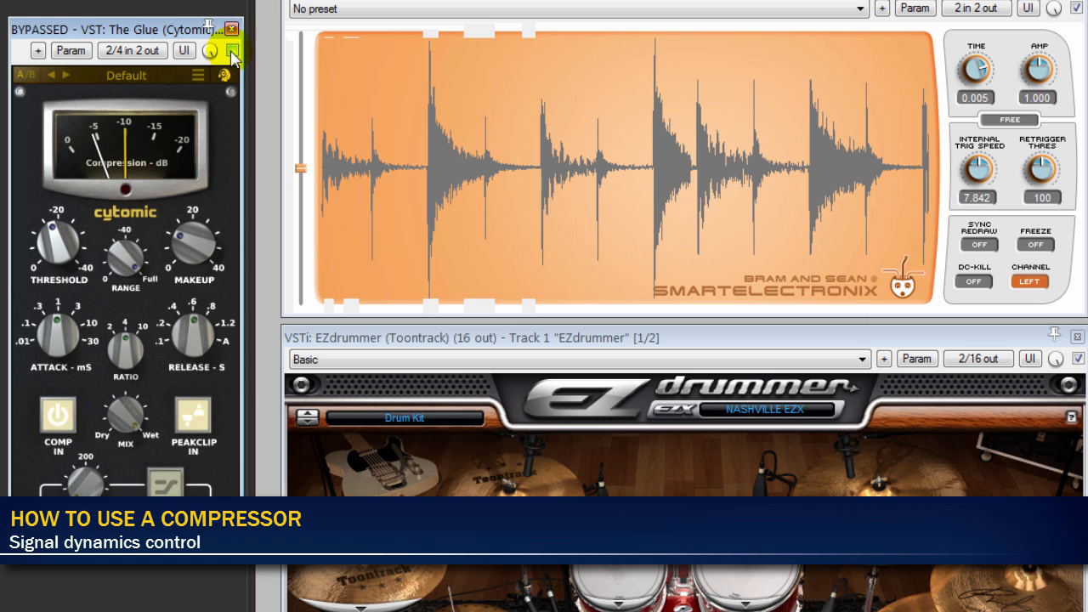
click(232, 53)
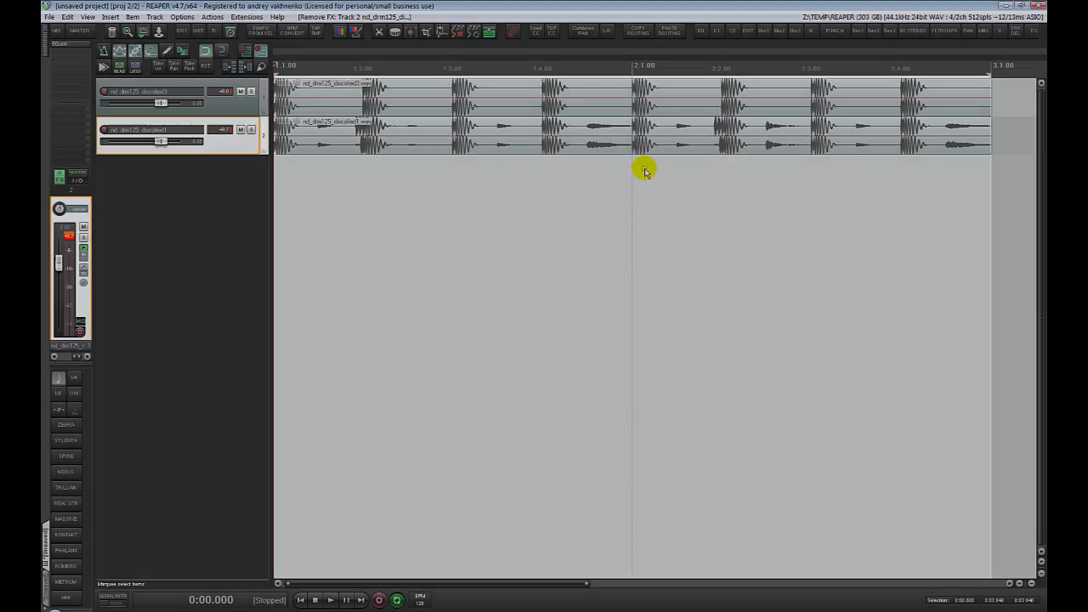
- Play the drum loops, insert Supercharger GT on the nd_drm125_discofied1 track and move its window clear of the track list
key(space)
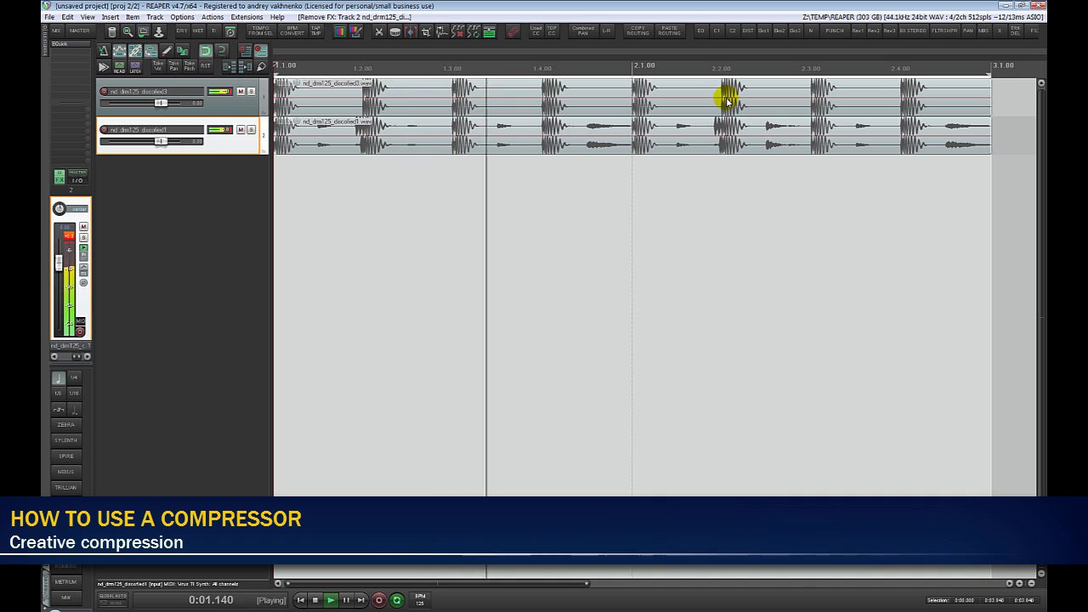
click(718, 34)
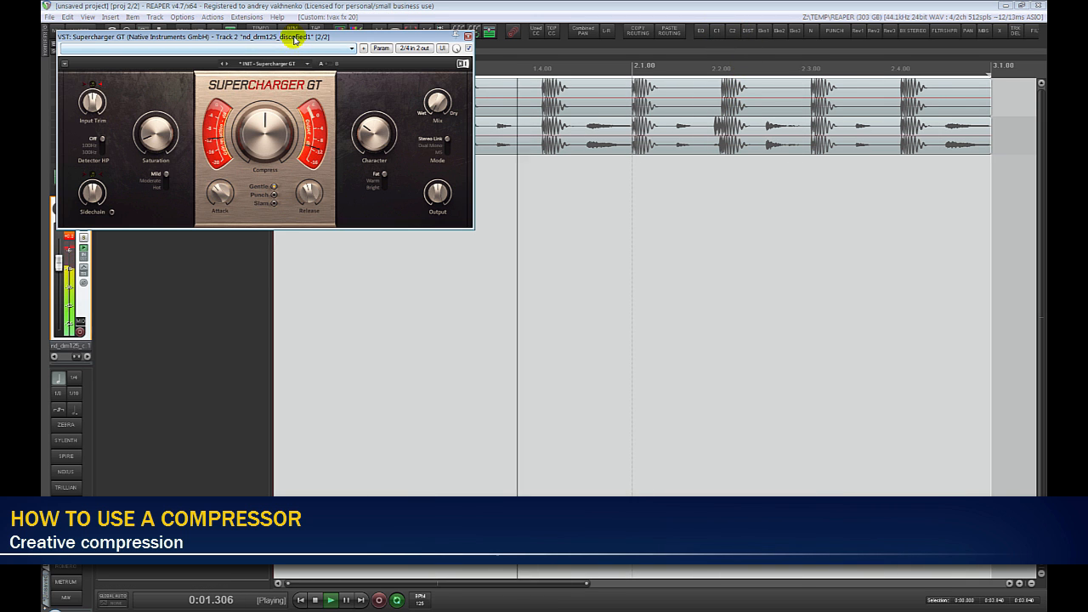
drag(293, 42, 377, 182)
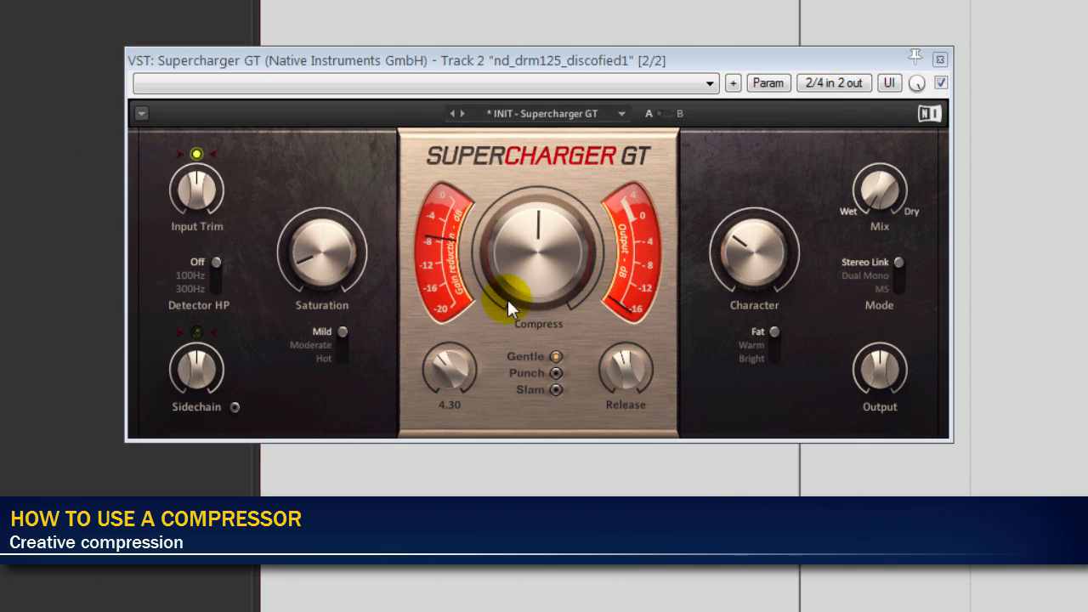
- Set Supercharger GT's compress amount to 8.75 and attack to 3.90, and raise its output level
drag(508, 299, 508, 247)
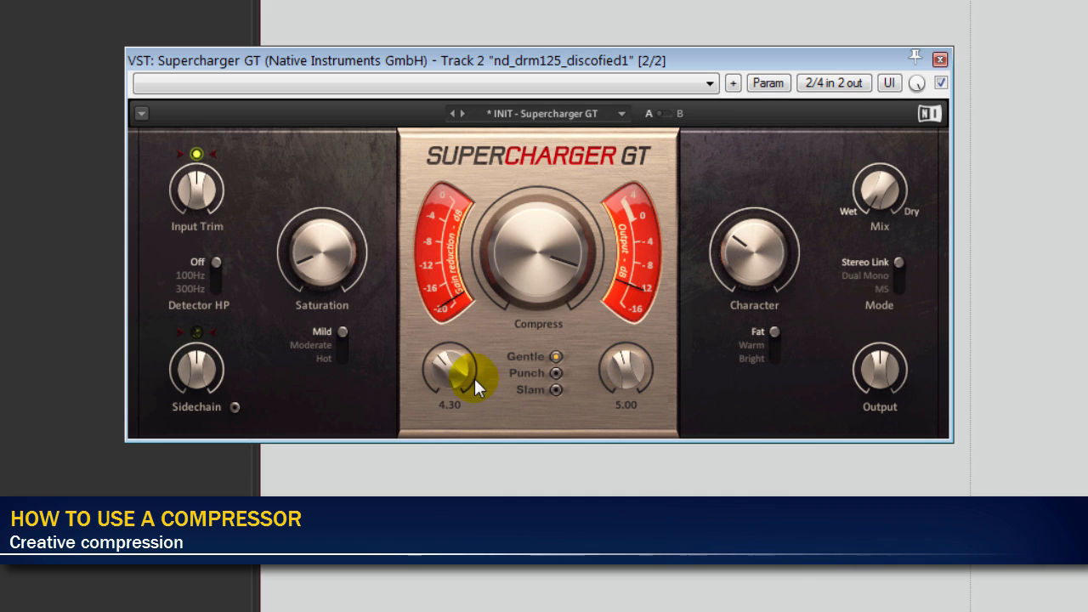
drag(924, 348, 924, 324)
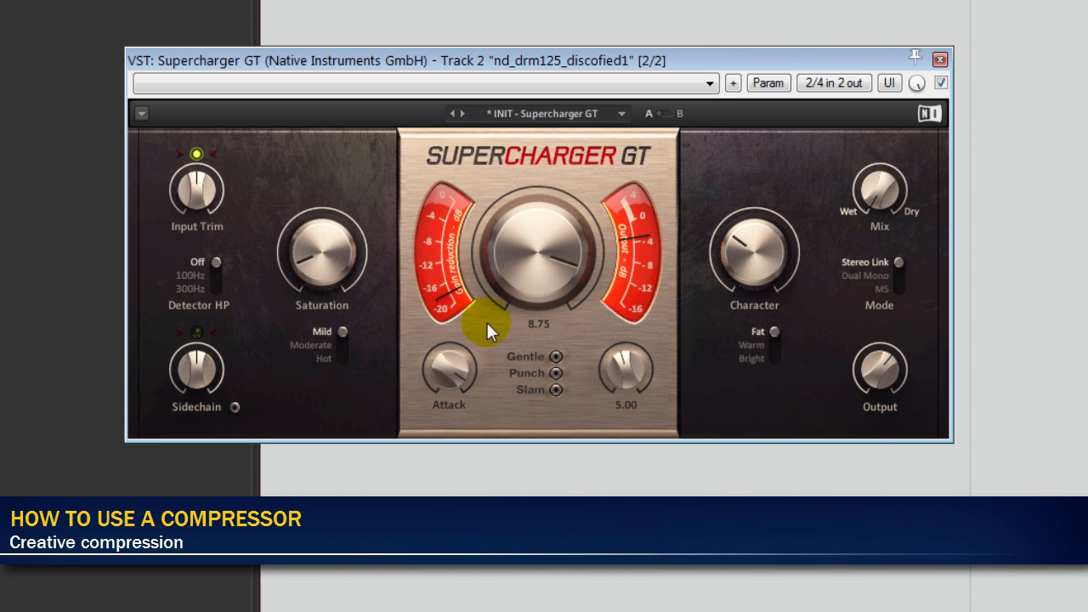
drag(449, 367, 449, 384)
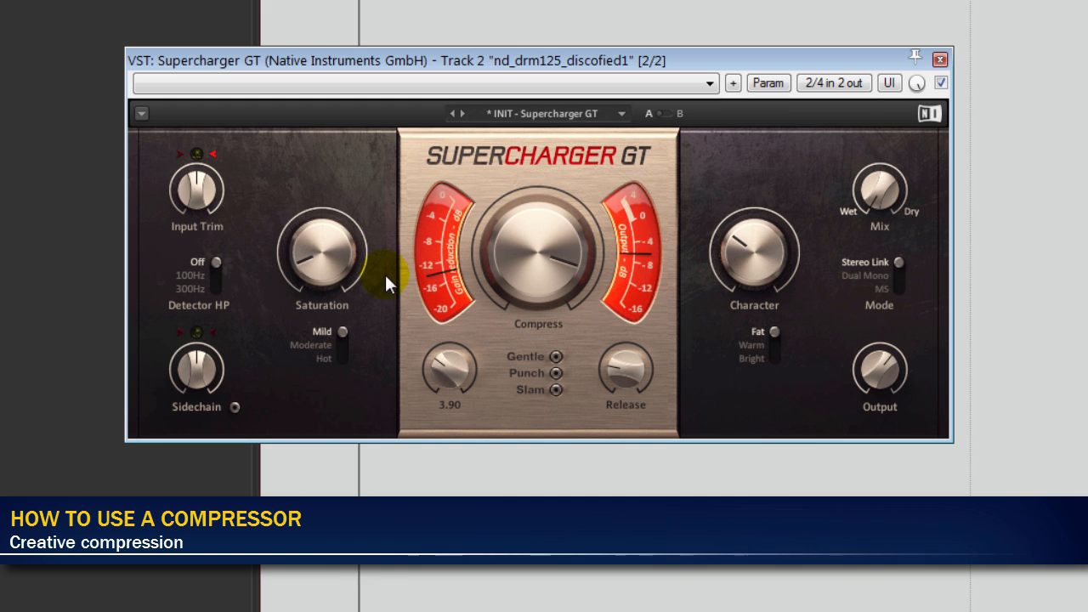
- Switch Supercharger GT to Dual Mono, raise the saturation and set a Warm character of 8.35
click(904, 263)
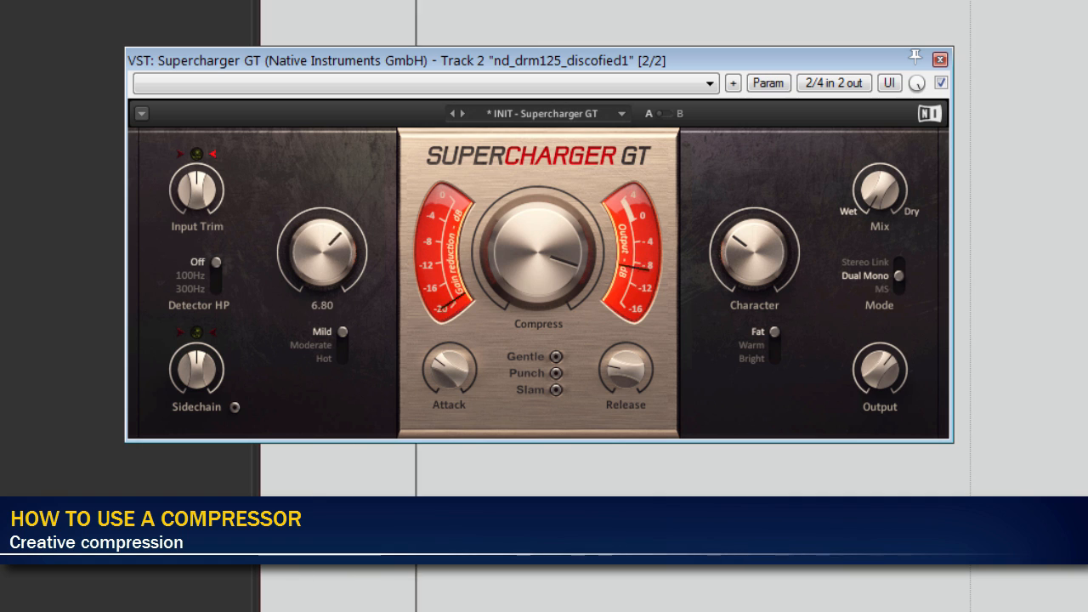
drag(323, 252, 322, 272)
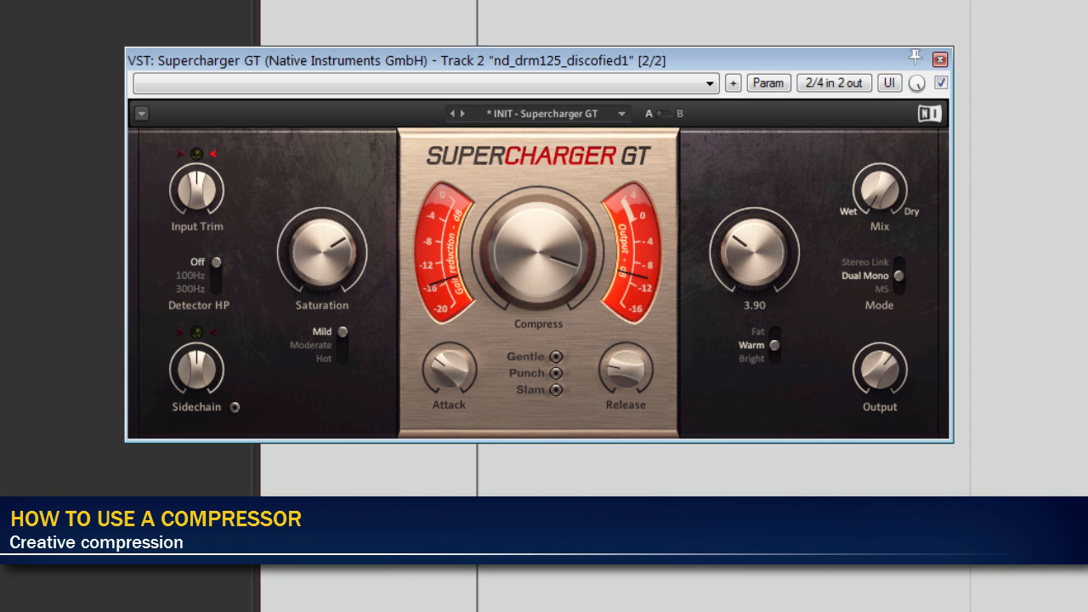
drag(754, 256, 755, 260)
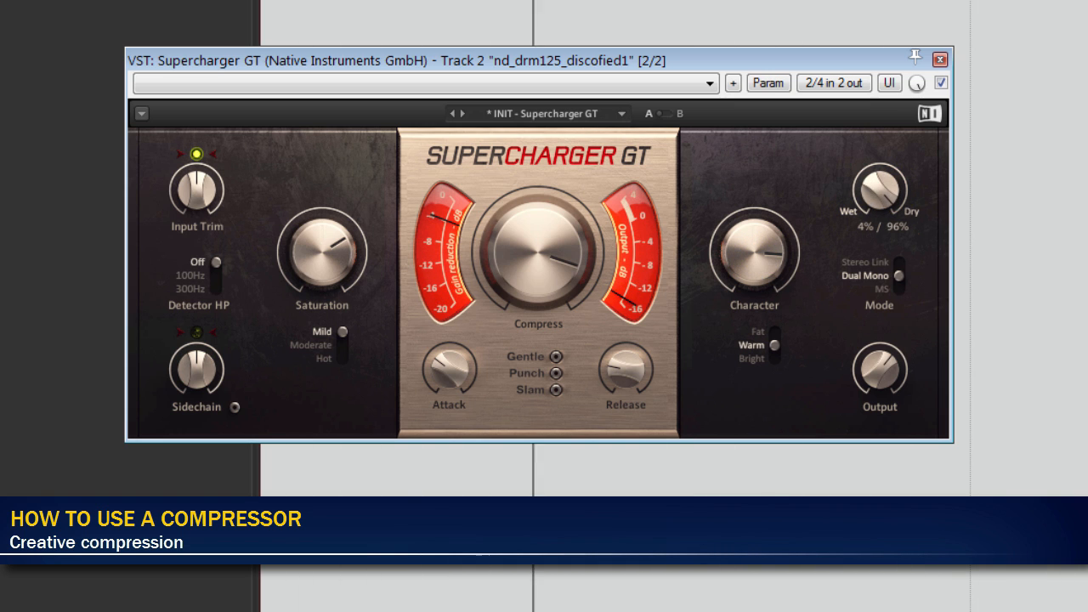
- Blend Supercharger GT's mix to about 75% wet and 26% dry
drag(880, 189, 880, 184)
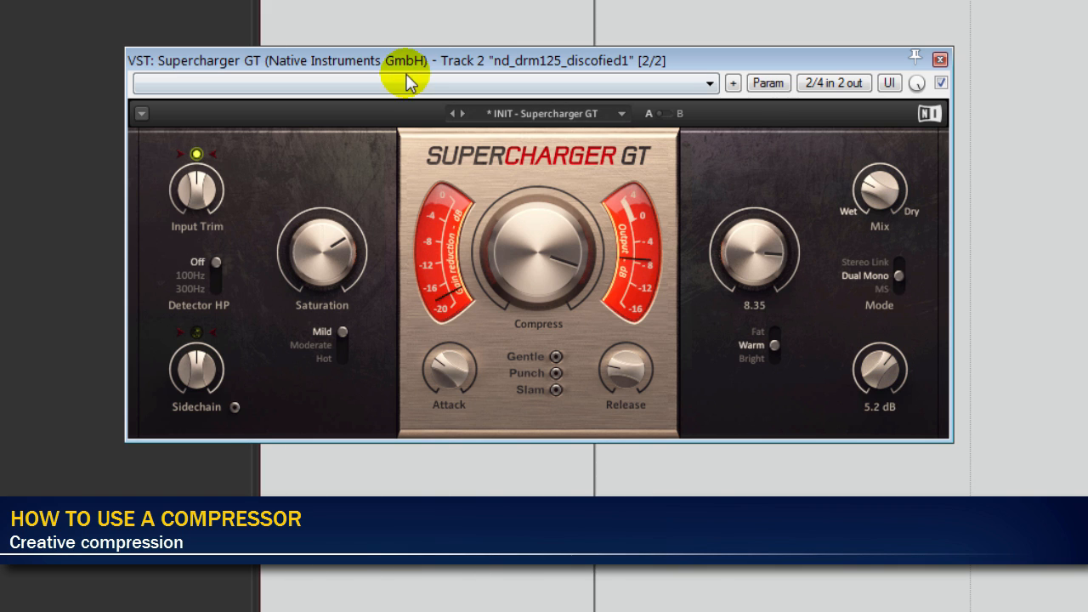
click(327, 1)
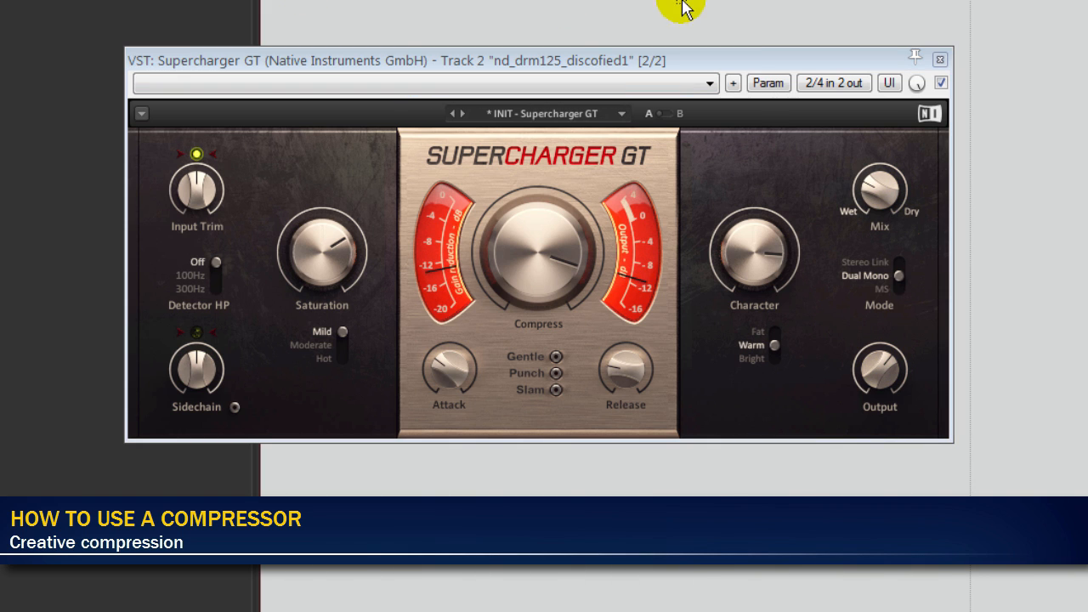
drag(880, 189, 880, 187)
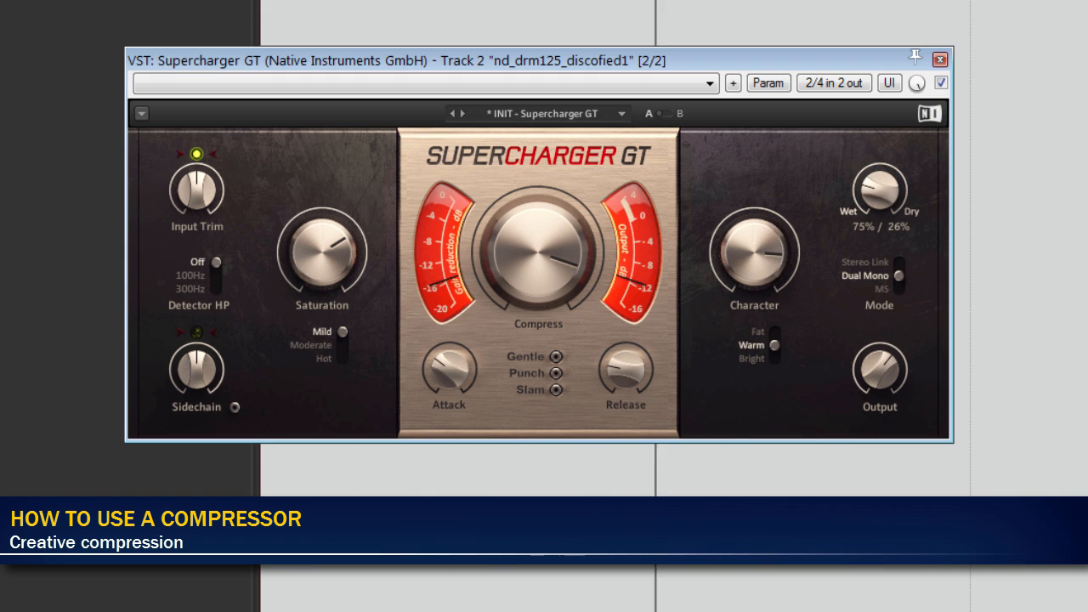
- Set Supercharger GT's output to 6.0 dB, and bypass and re-enable the plug-in to compare the sound
click(880, 365)
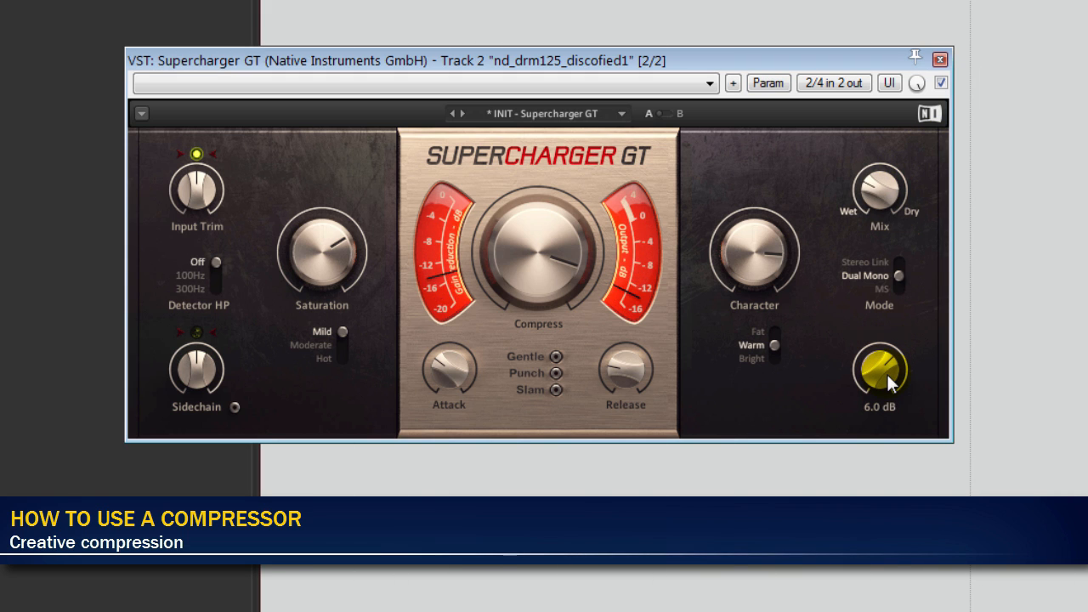
click(941, 83)
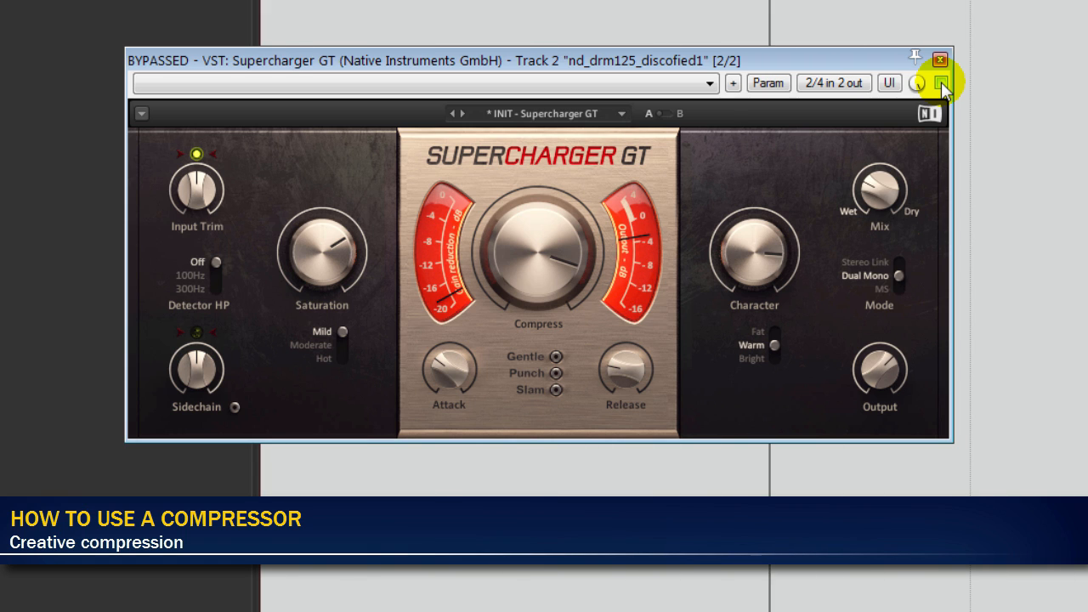
click(941, 82)
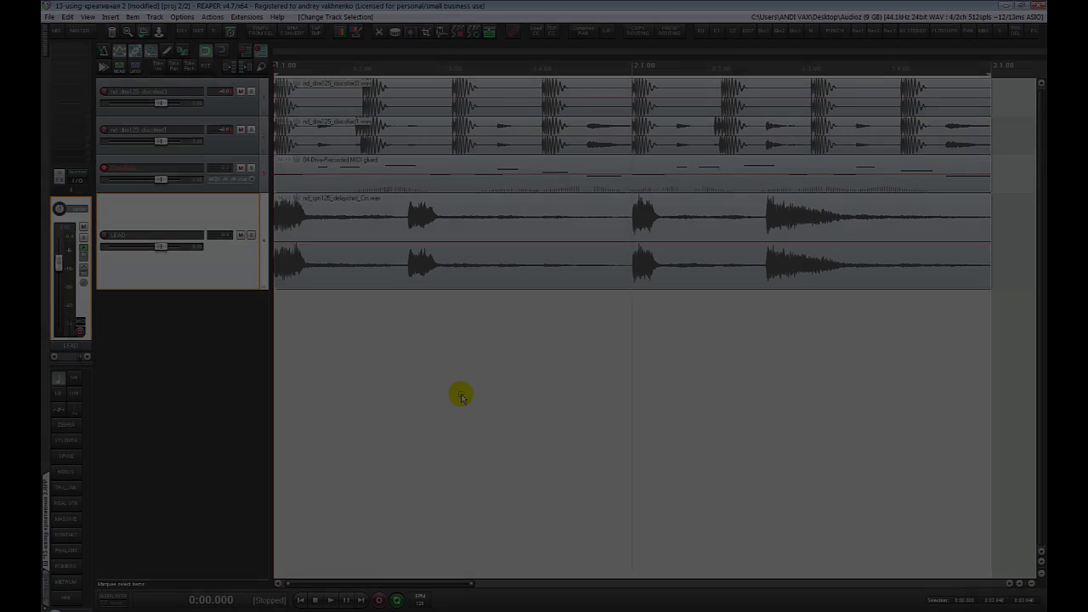
- Play the arrangement and add a new track named SEND below the LEAD track
key(space)
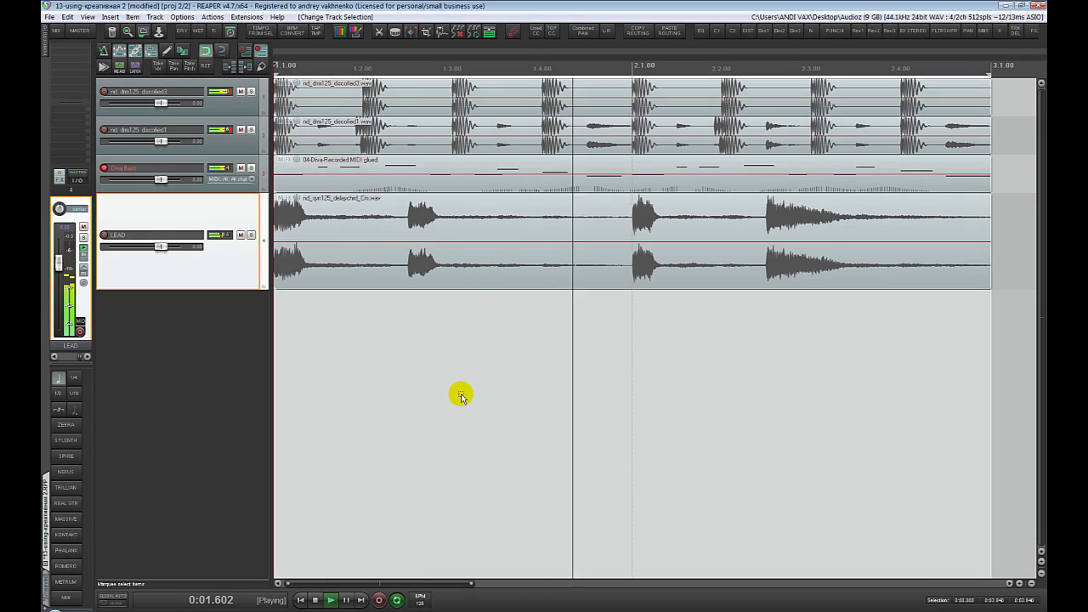
key(ctrl+t)
key(F2)
text(S)
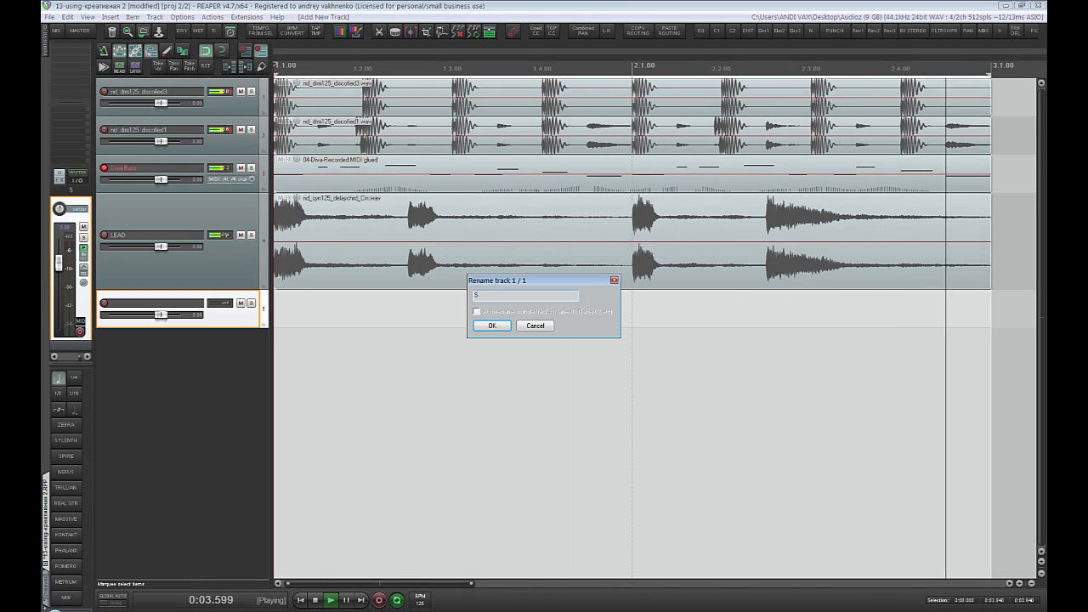
text(END)
key(Return)
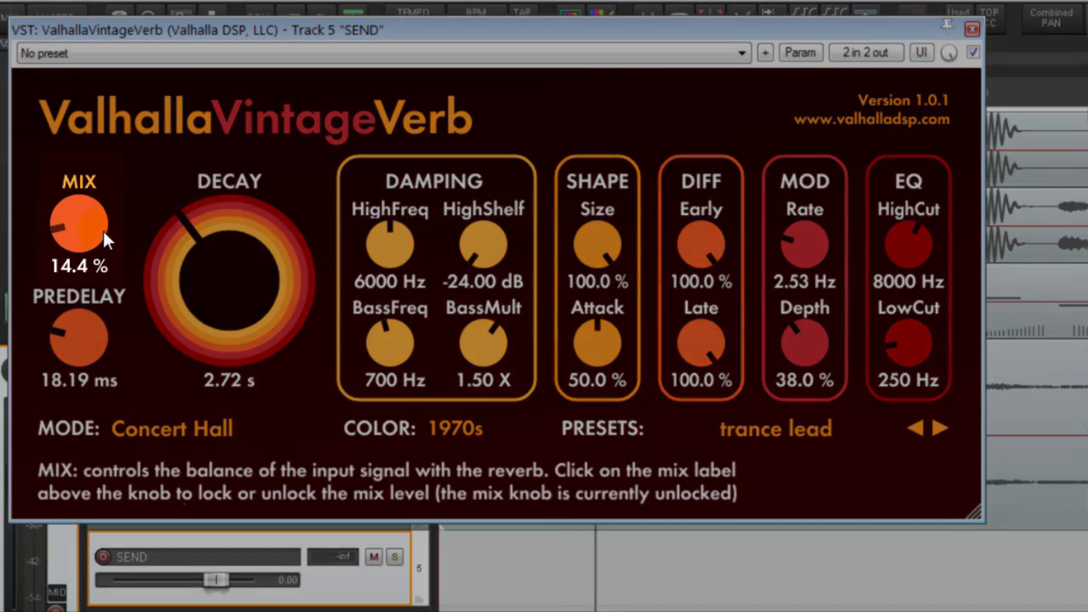
- Raise the ValhallaVintageVerb mix on the SEND track, and add ReaComp after it with its window placed over the empty arrange area
drag(83, 227, 77, 65)
drag(83, 213, 82, 149)
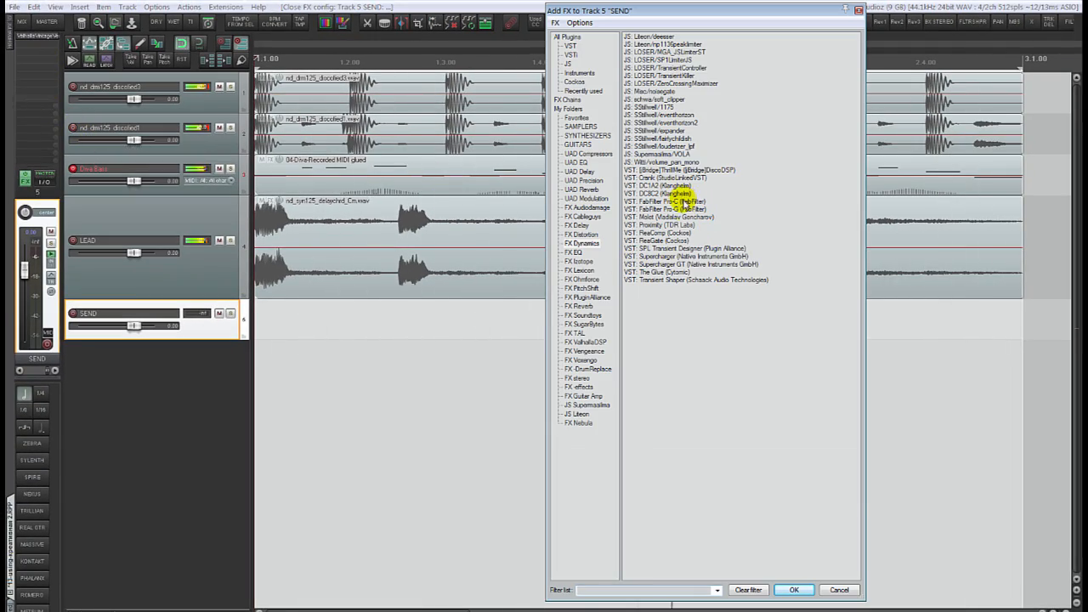
double_click(676, 233)
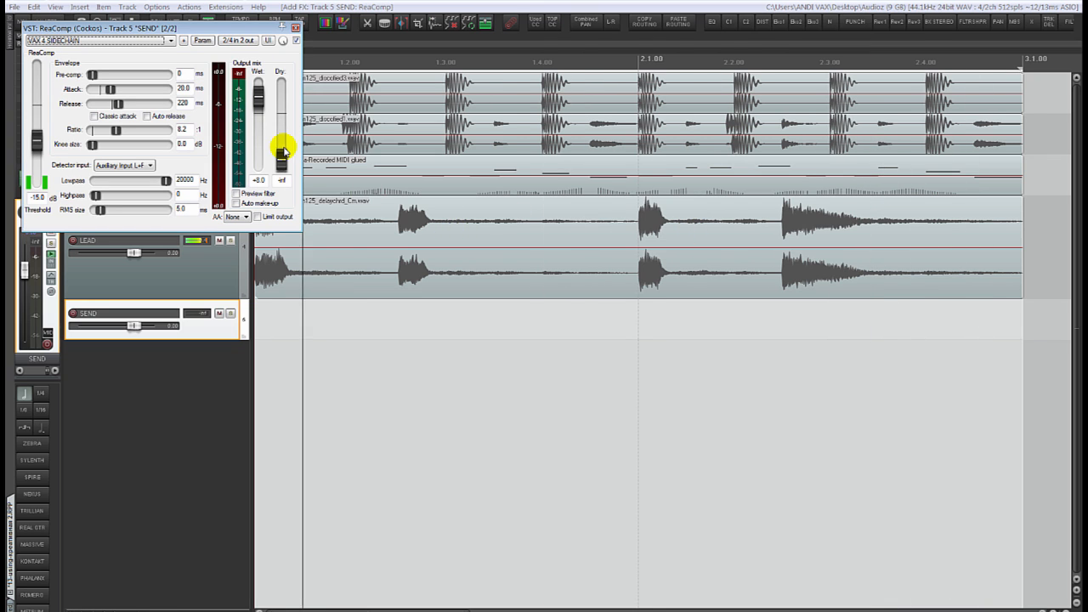
drag(226, 34, 946, 380)
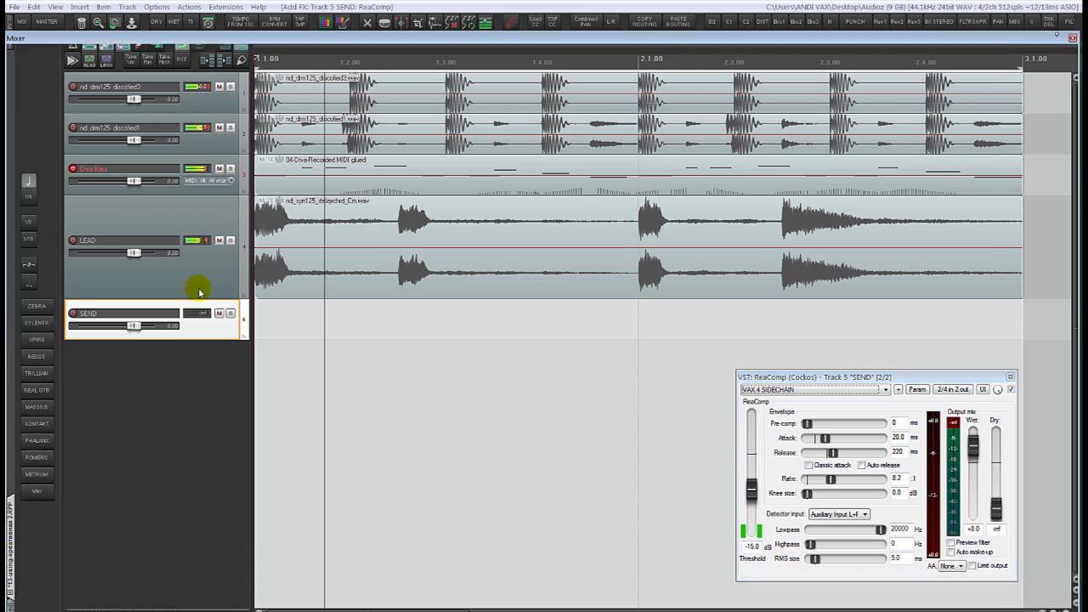
- In the mixer, create a send from LEAD to SEND at 0 dB and lower the SEND fader to about -7.67 dB
key(ctrl+m)
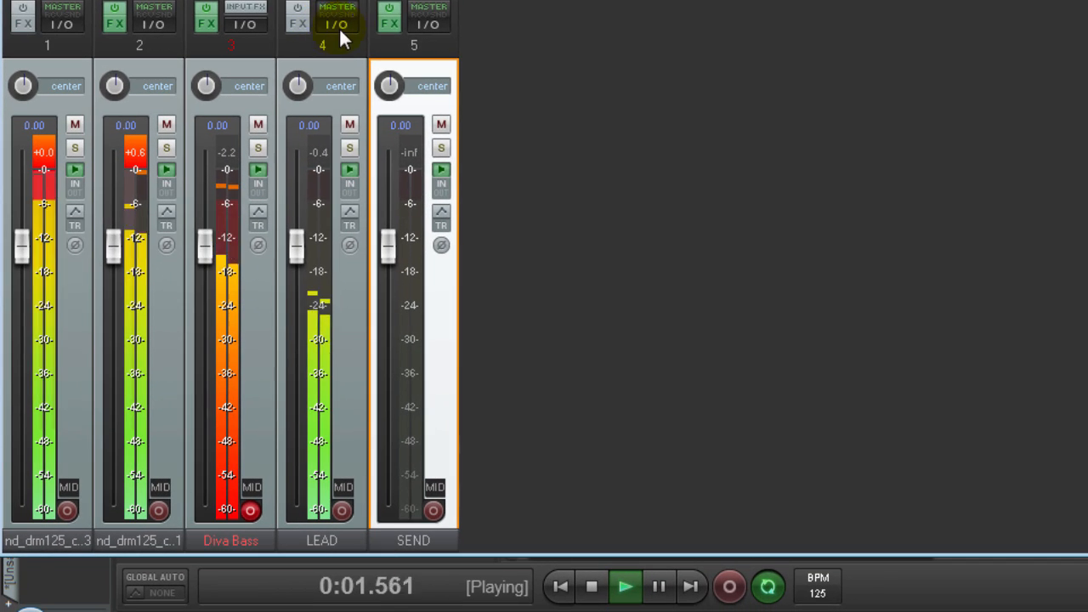
drag(339, 27, 427, 28)
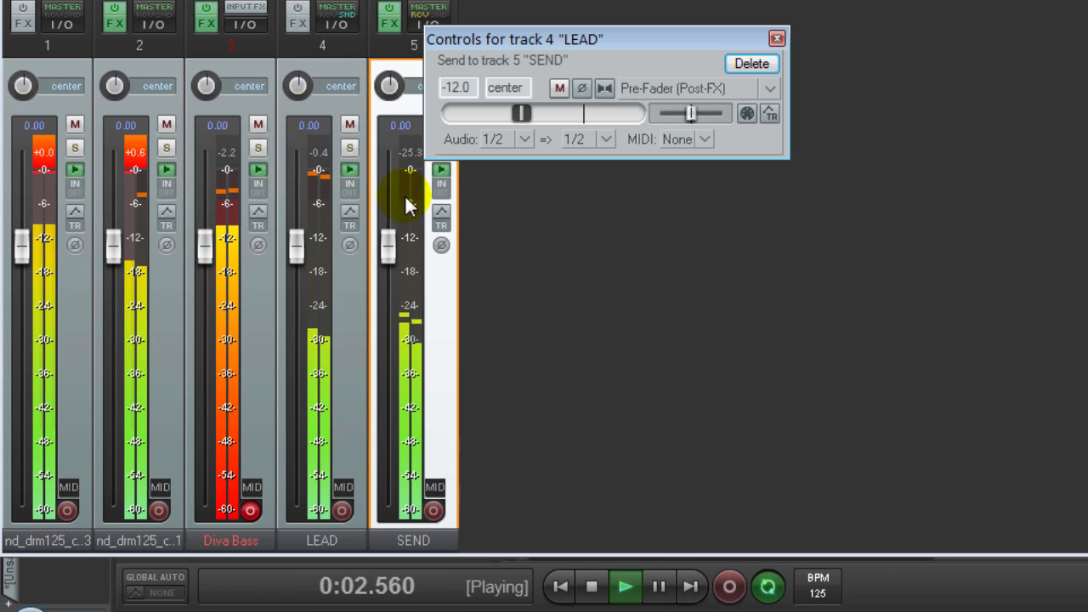
double_click(521, 114)
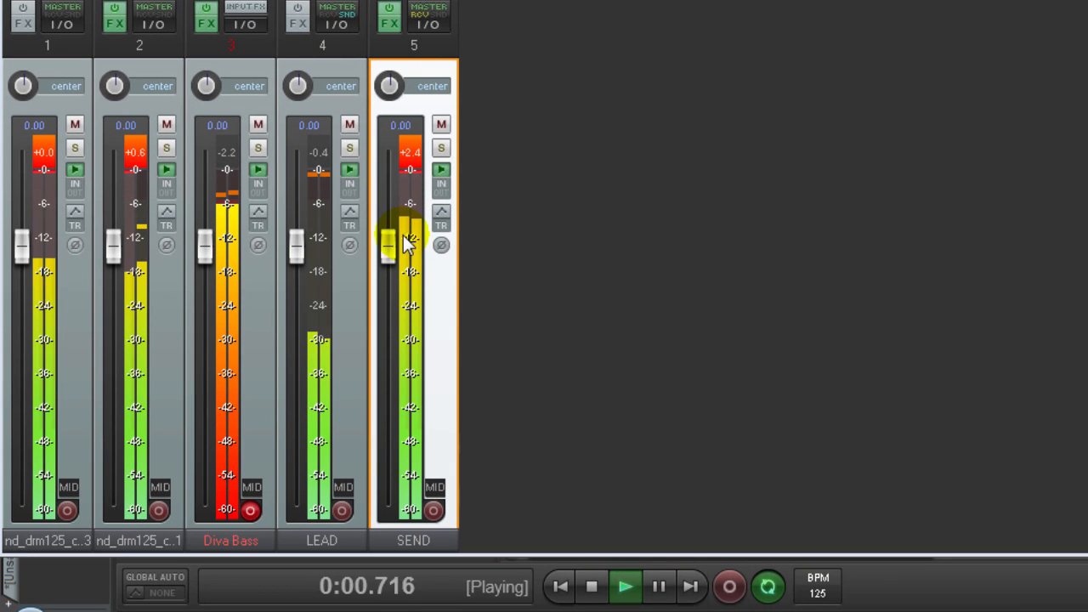
drag(391, 245, 394, 341)
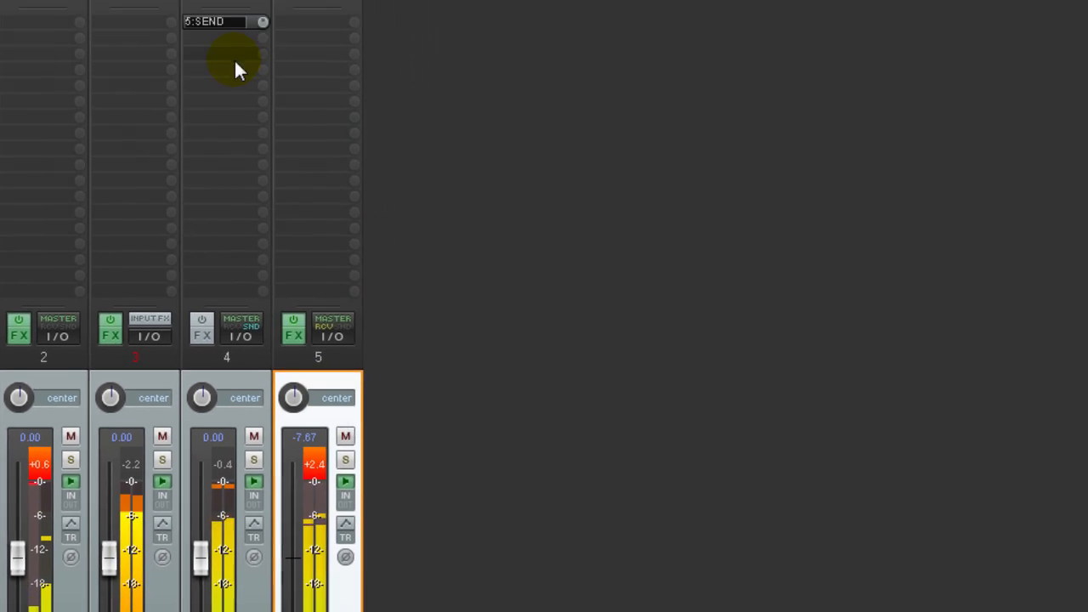
- Add a second send from LEAD to the SEND track and route its audio to new receiving channels 3/4
click(138, 365)
click(390, 205)
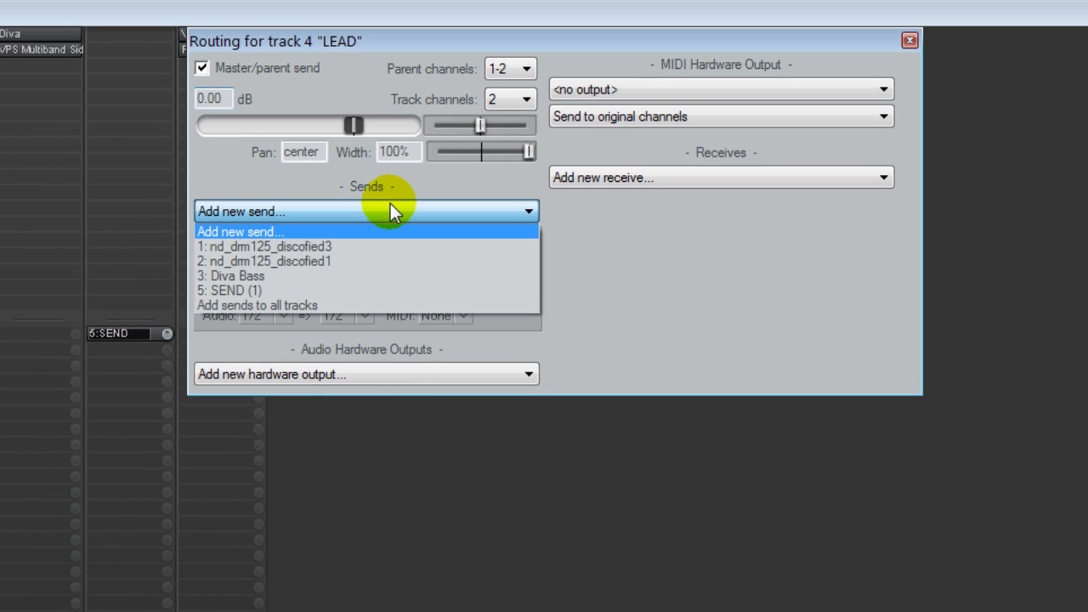
click(374, 291)
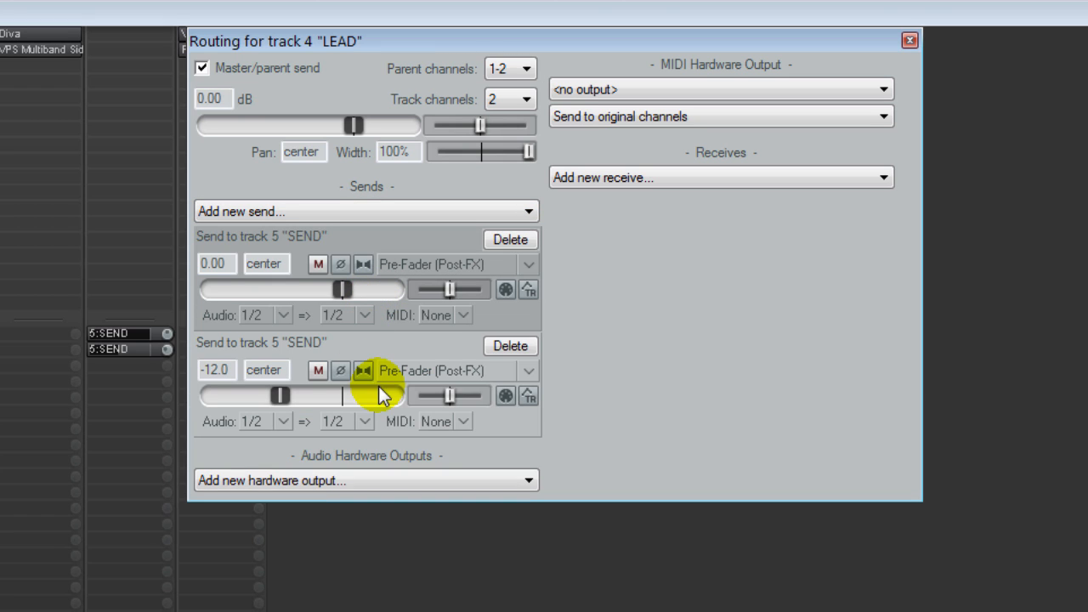
click(363, 423)
mouse_move(566, 524)
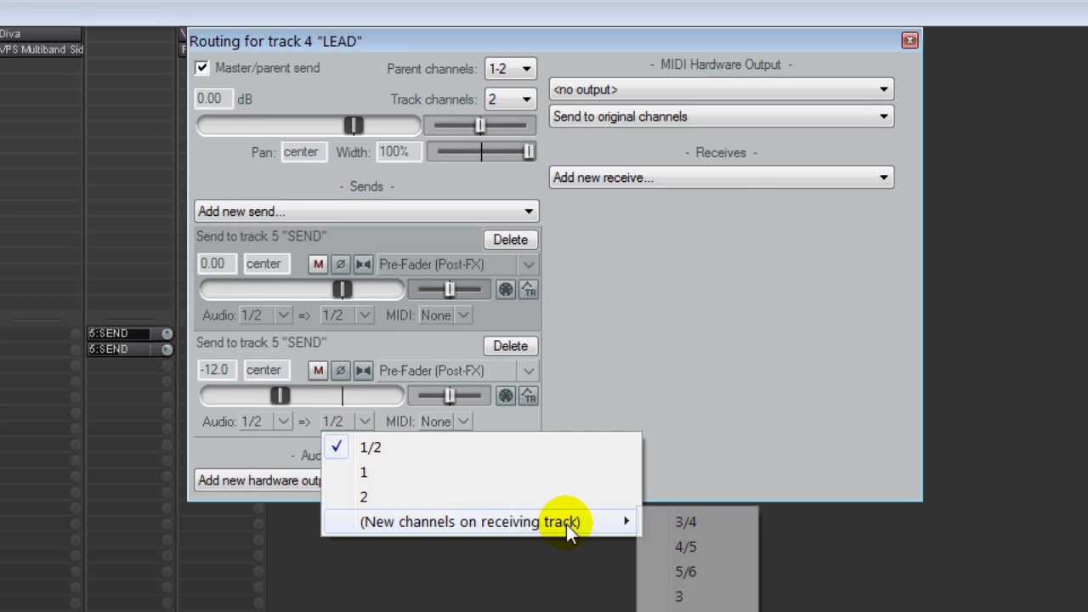
click(695, 524)
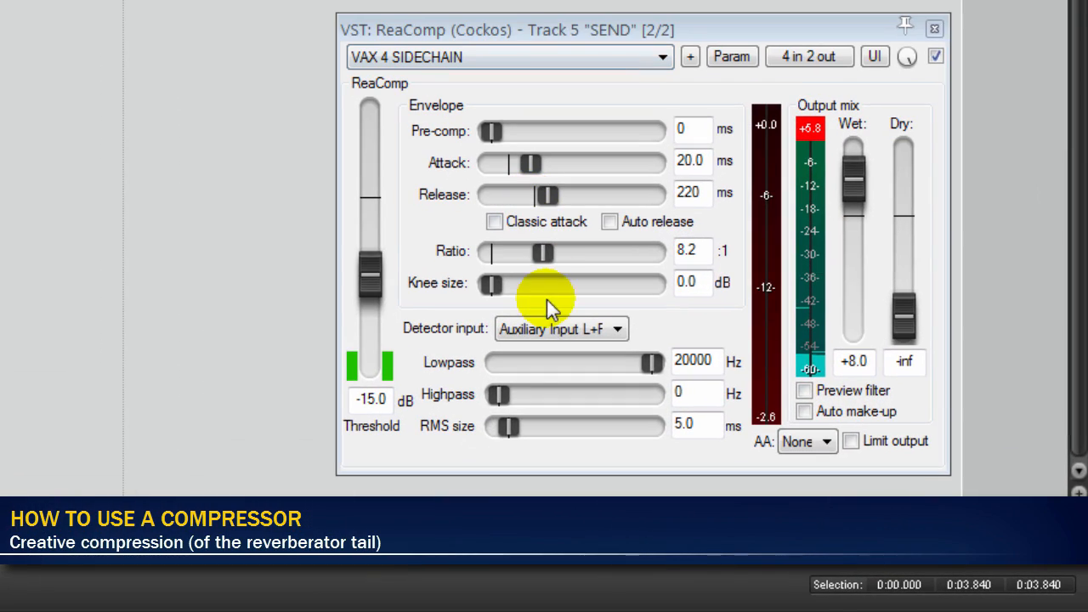
- In ReaComp on SEND, set the detector input to Auxiliary Input L+R, threshold to -47.2 dB and wet output to +17.8 dB
click(752, 451)
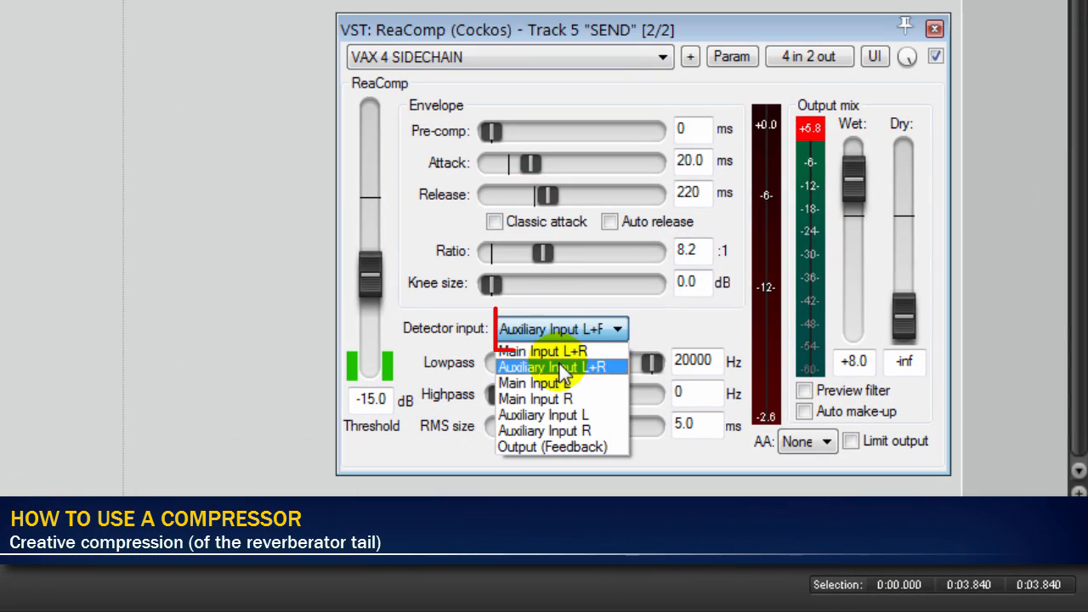
click(561, 364)
drag(379, 302, 373, 322)
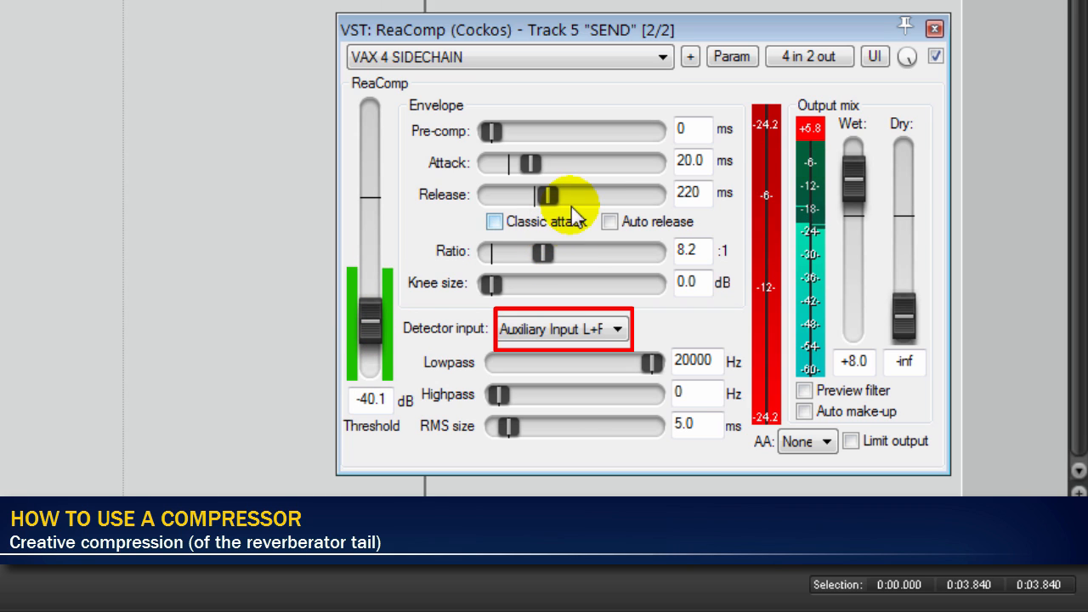
drag(855, 167, 863, 157)
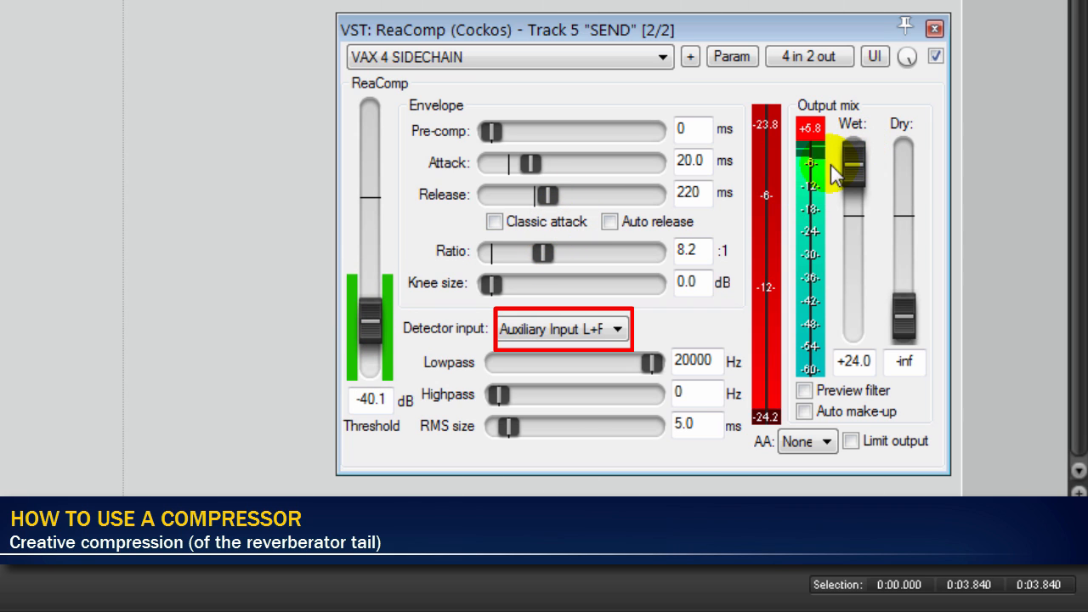
drag(374, 320, 375, 330)
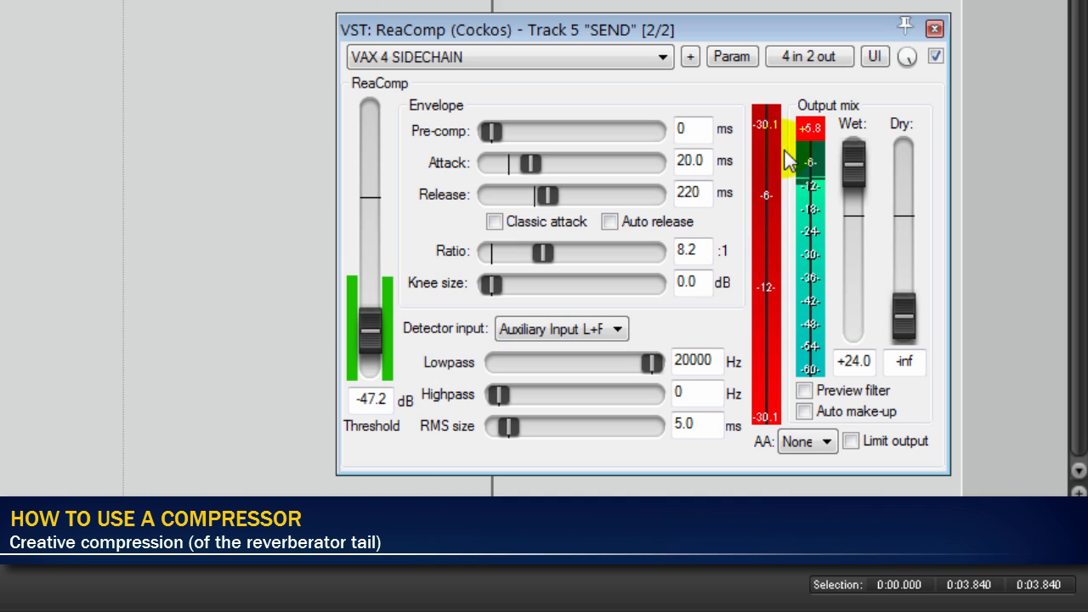
drag(855, 160, 856, 168)
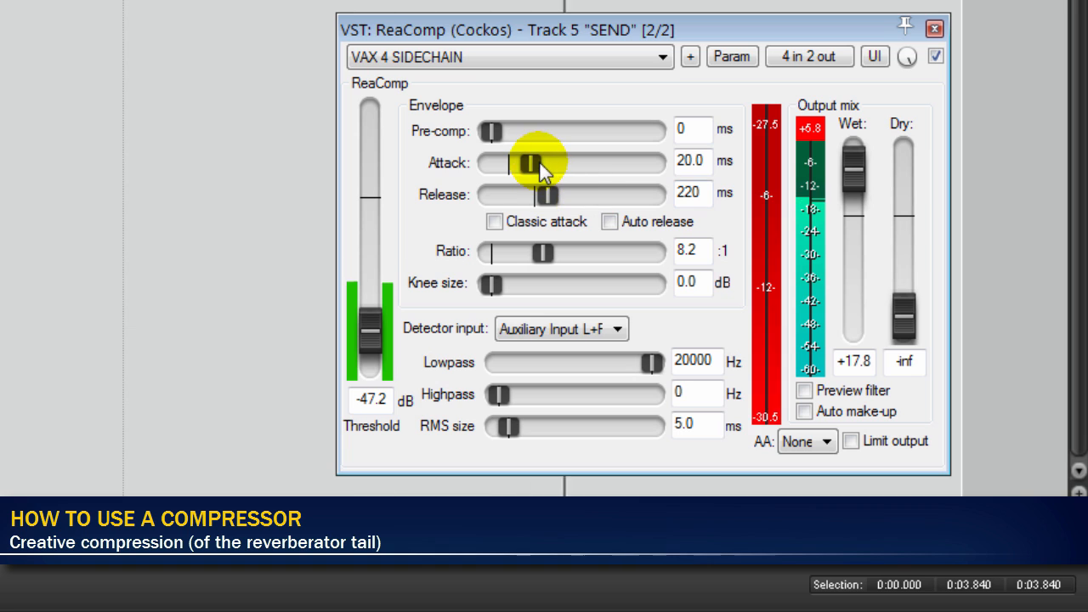
- Set ReaComp's attack to 3.0 ms, release to 167 ms and ratio to inf, and fine-tune the threshold
drag(531, 163, 543, 196)
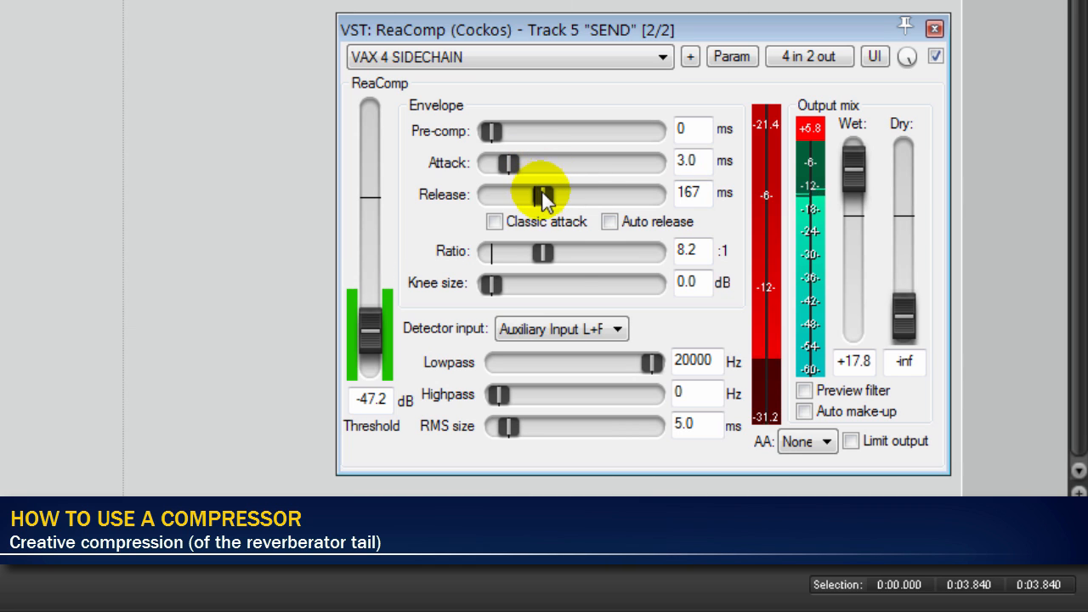
drag(543, 253, 727, 254)
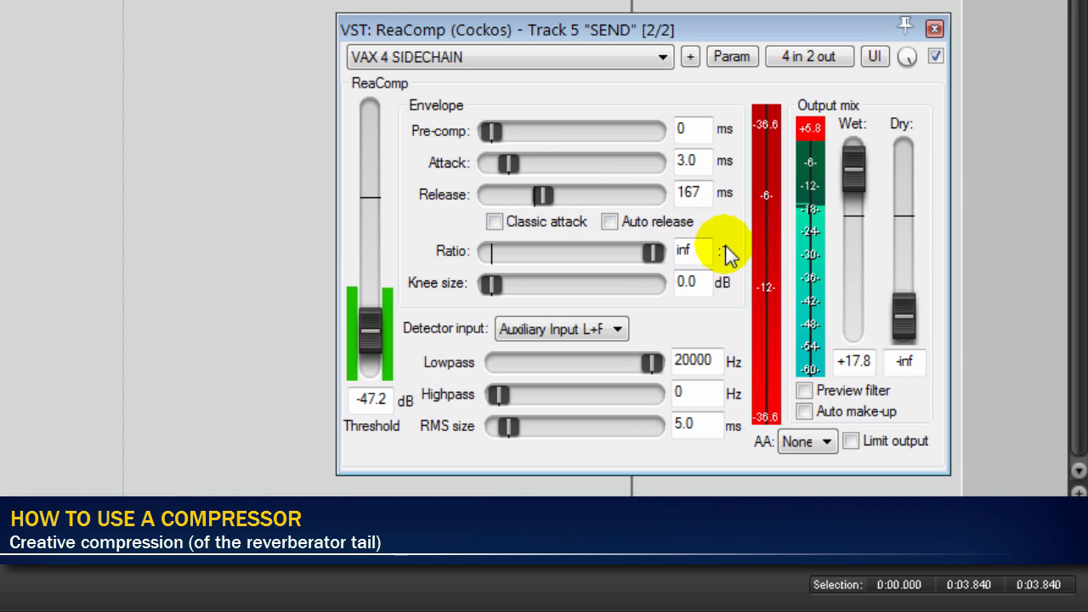
drag(375, 339, 377, 336)
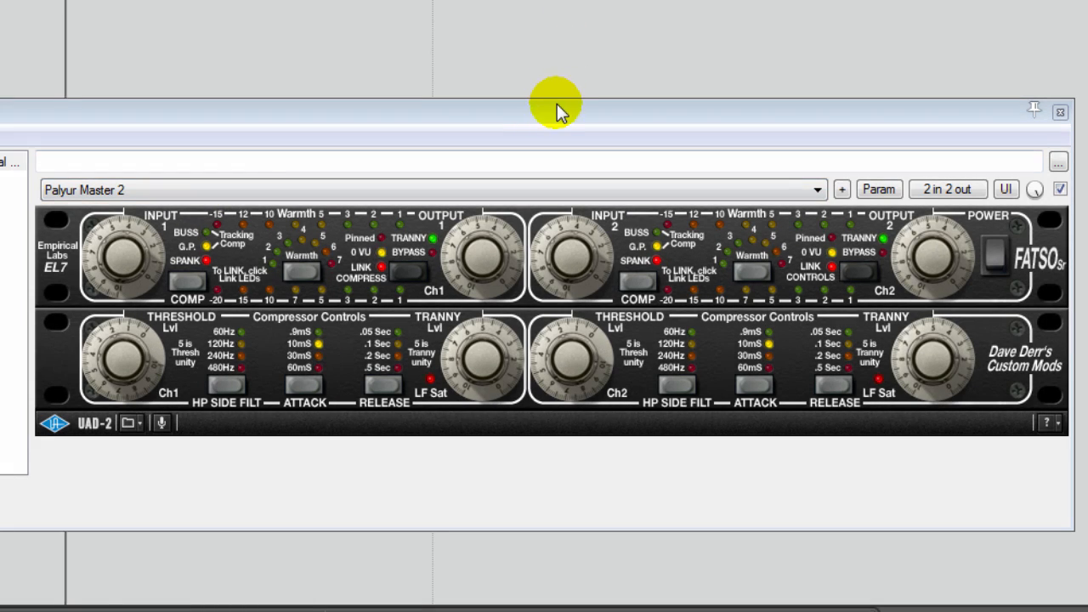
- Switch channel 1 of the FATSO Sr compressor repeatedly between Tranny and Bypass to compare the sound with and without it
click(467, 240)
click(414, 272)
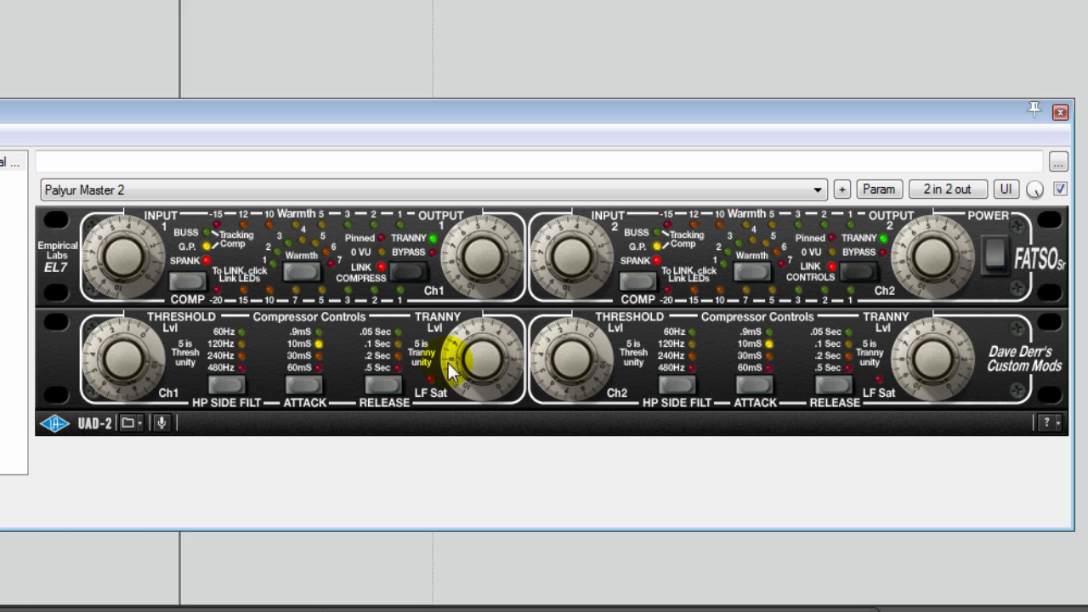
click(412, 275)
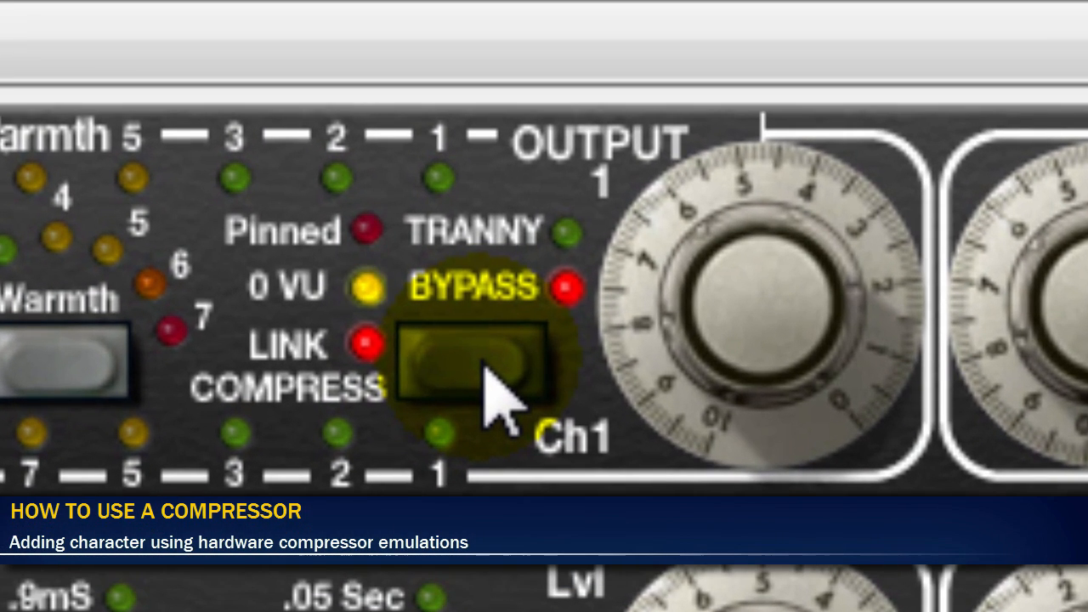
click(497, 391)
click(497, 391)
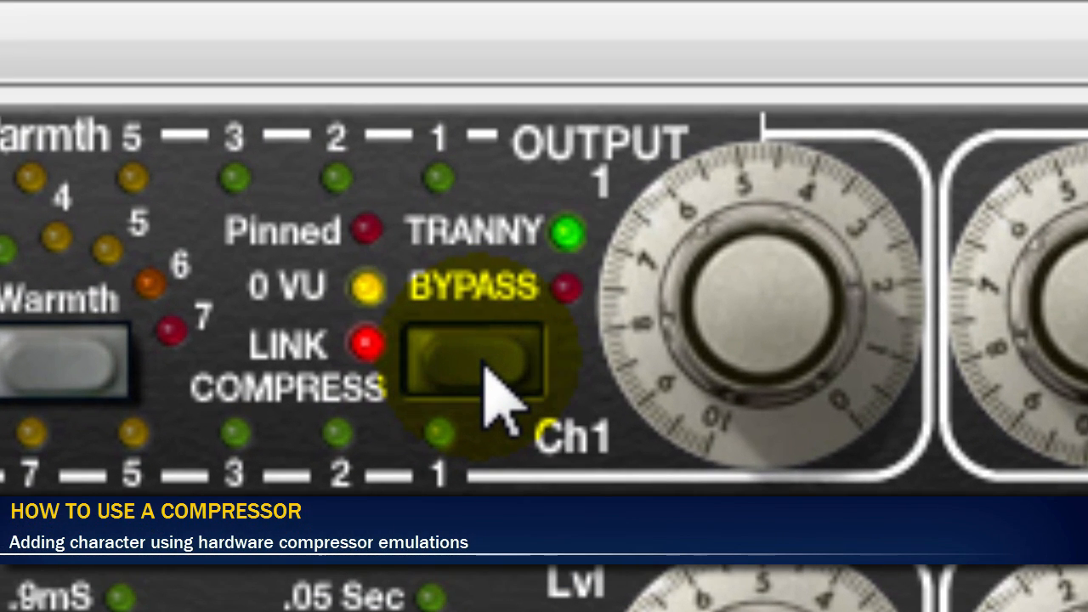
click(486, 372)
click(485, 366)
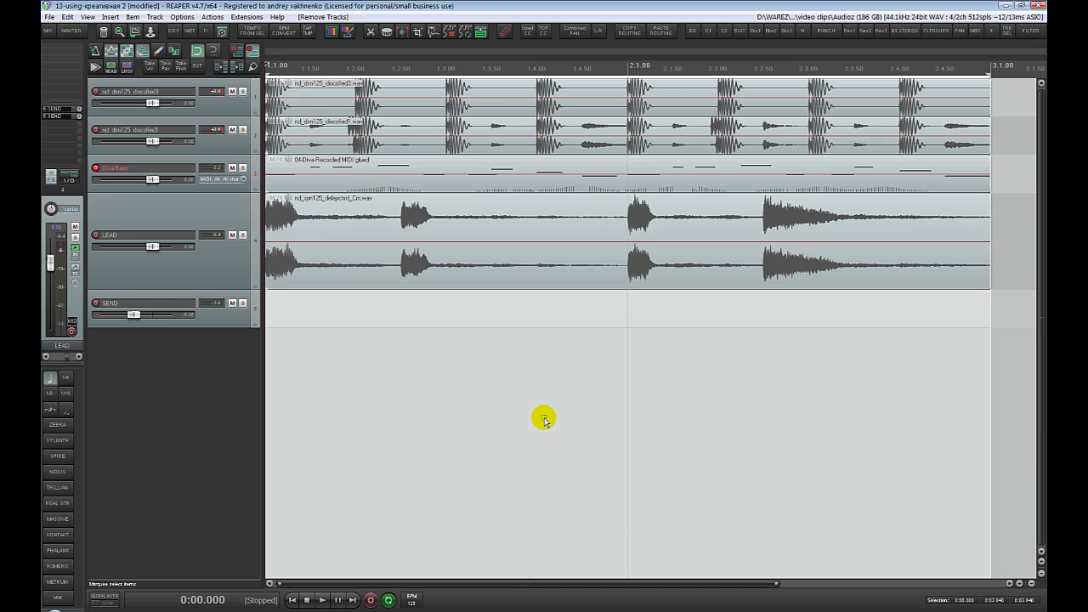
- During playback, group the two drum tracks and Diva Bass into a folder track named DRUMS+BASS
key(space)
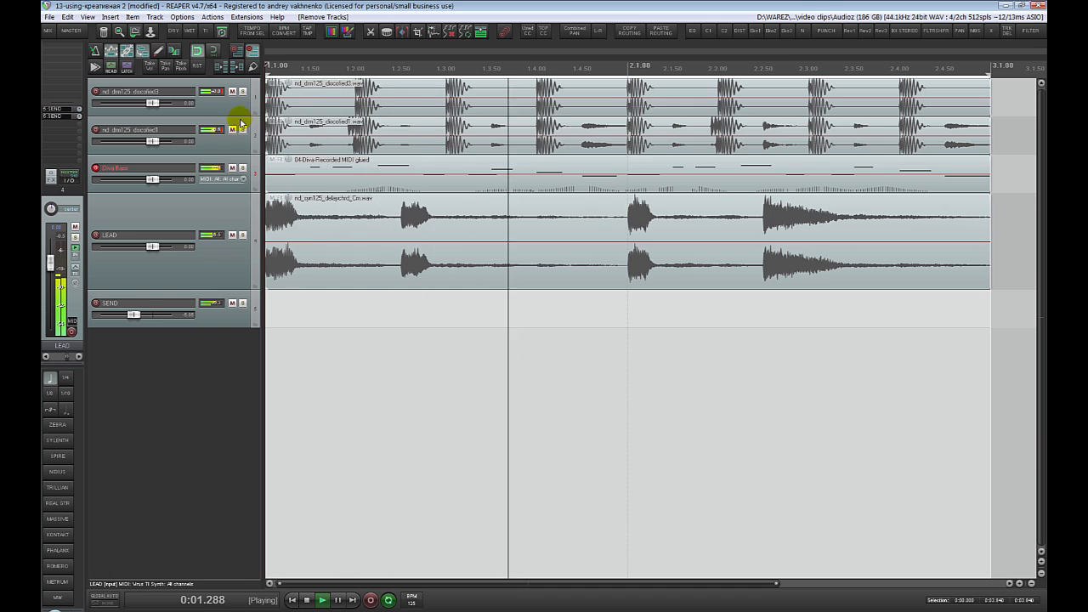
click(240, 106)
key(ctrl+g)
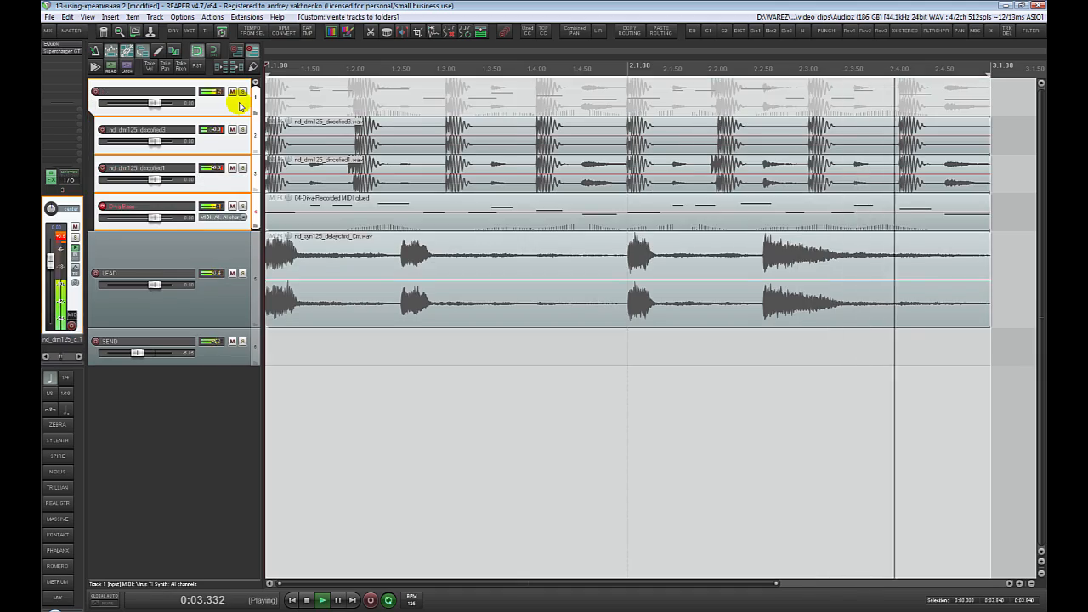
key(F2)
text(DRUMS+BASS)
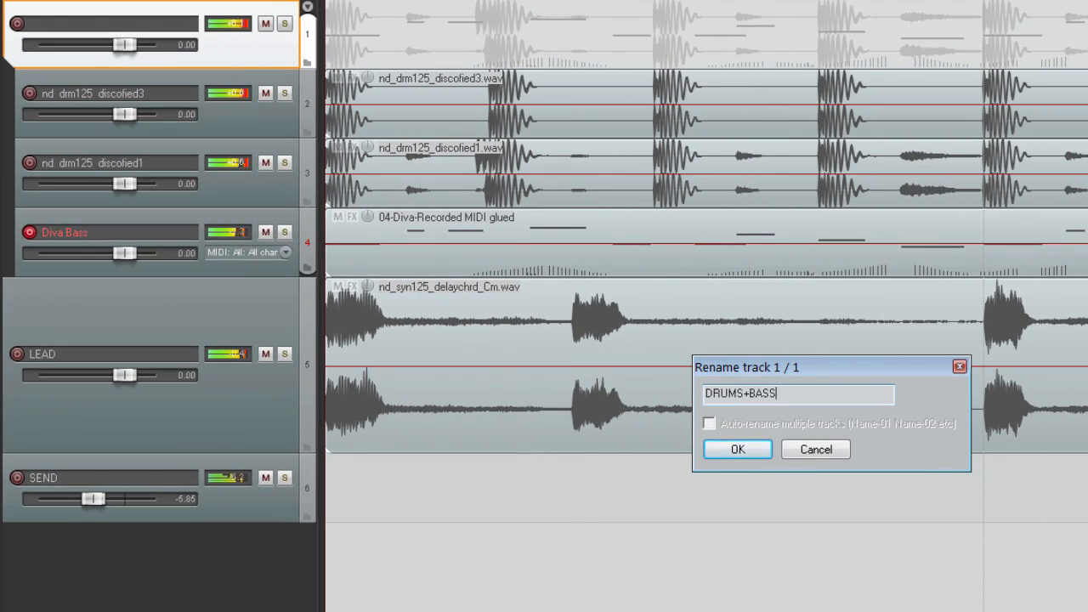
key(Return)
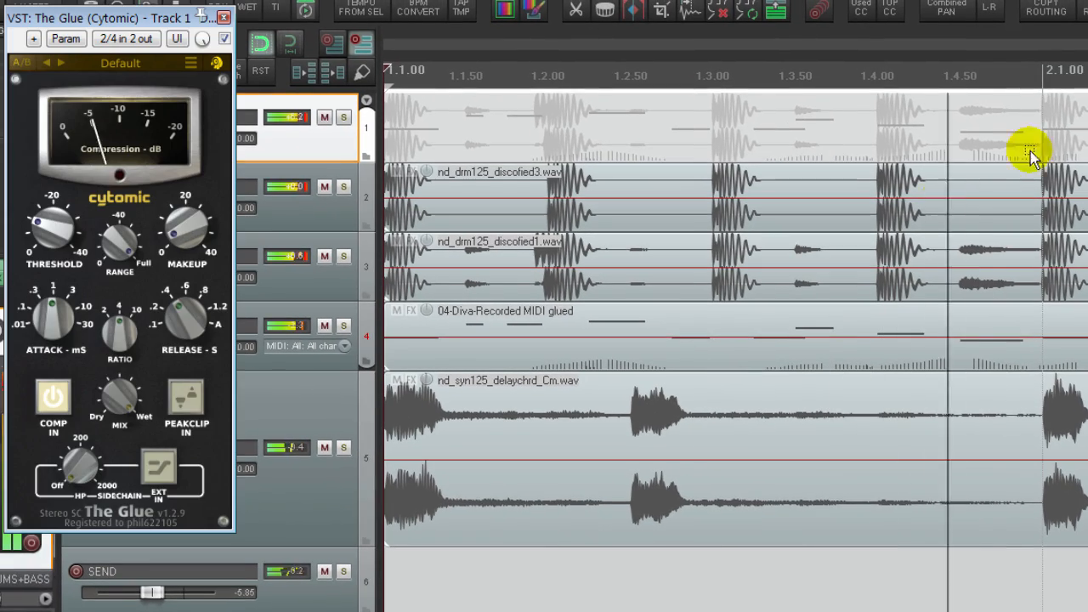
- Move The Glue's window over the empty arrange area and set attack to .01 ms, release to .1 s and ratio to 10
drag(177, 20, 915, 350)
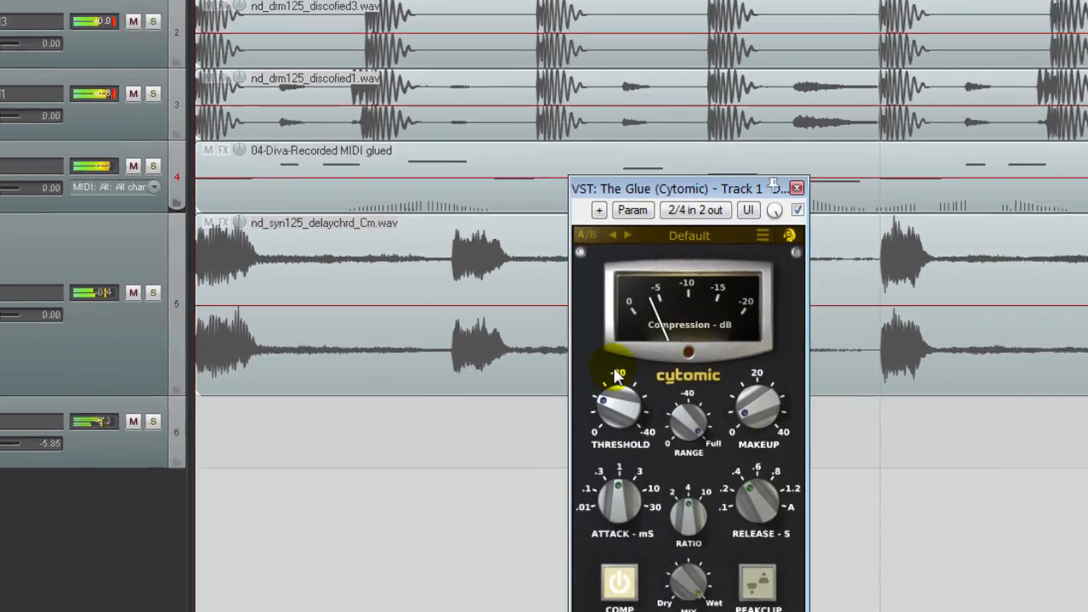
drag(793, 544, 793, 473)
drag(517, 366, 466, 455)
drag(591, 349, 591, 379)
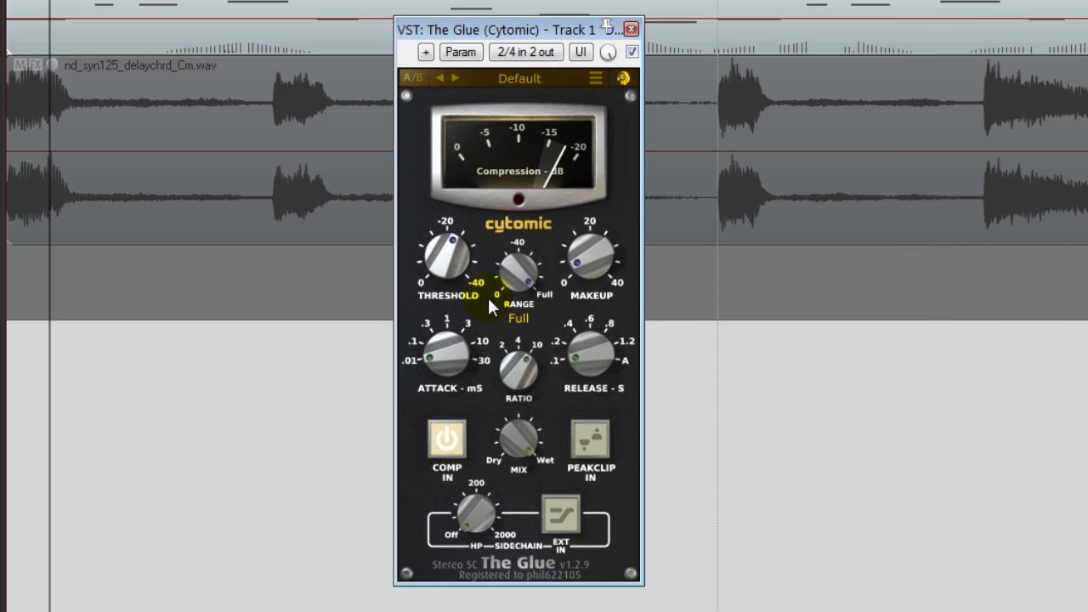
- Set The Glue's attack to 3 ms, release to .4 s and threshold to -13.5 dB
drag(578, 270, 591, 207)
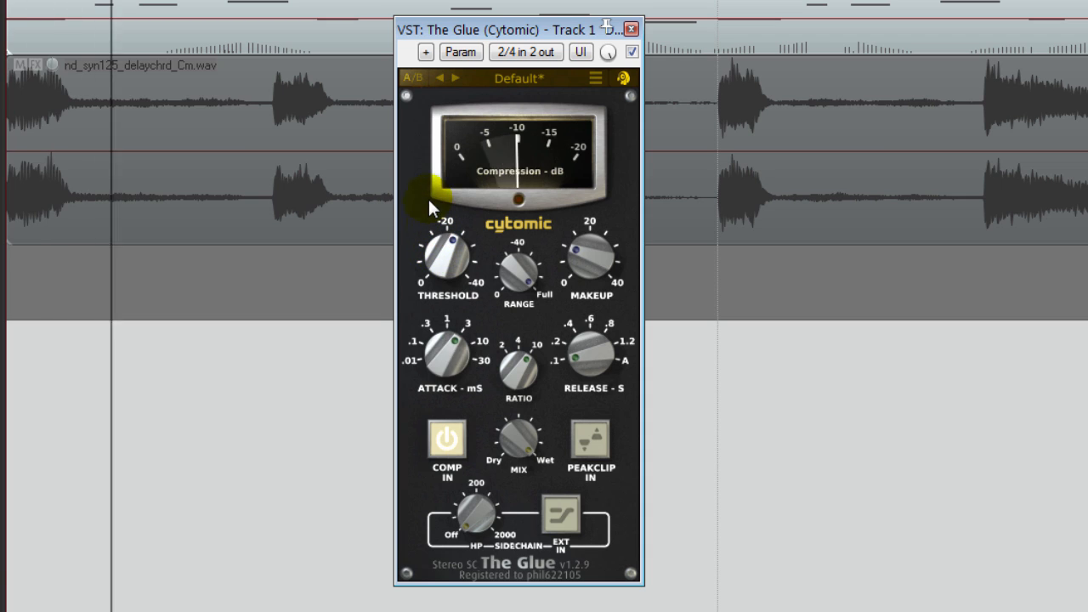
drag(414, 148, 417, 271)
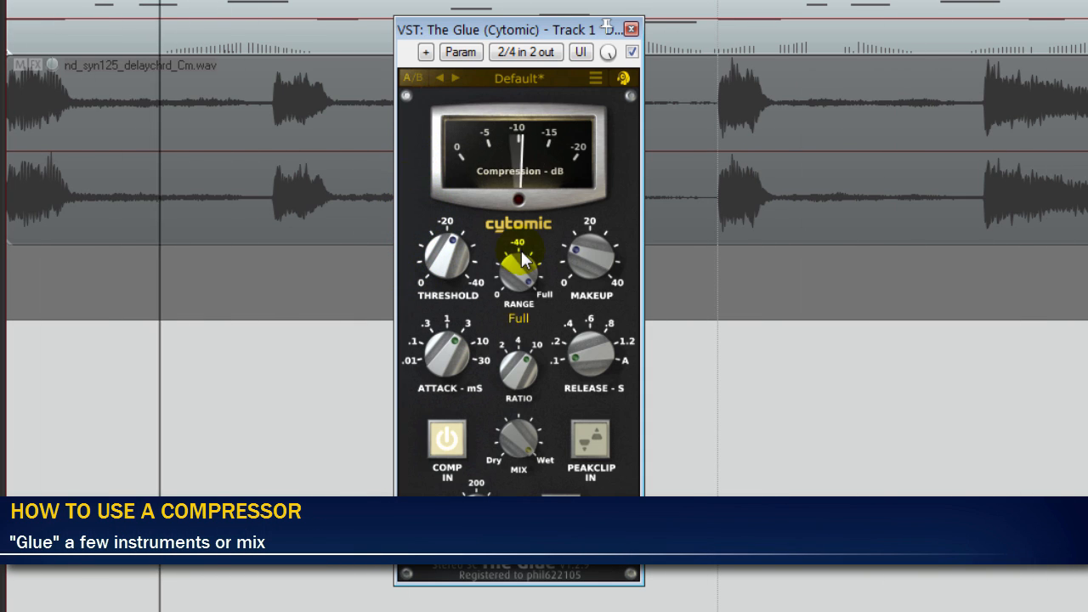
drag(599, 245, 595, 277)
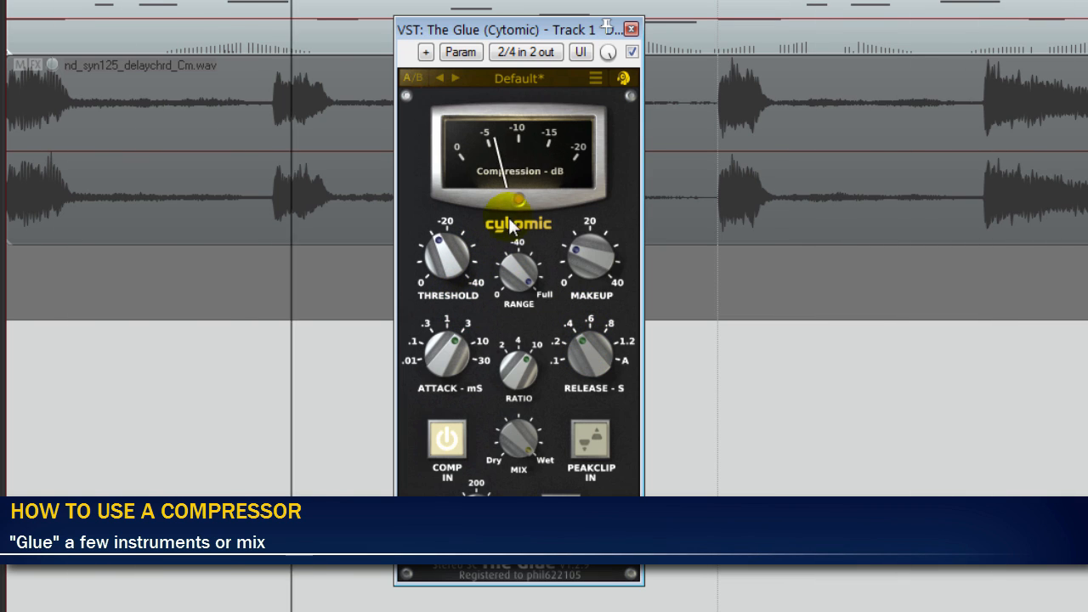
drag(458, 298, 442, 280)
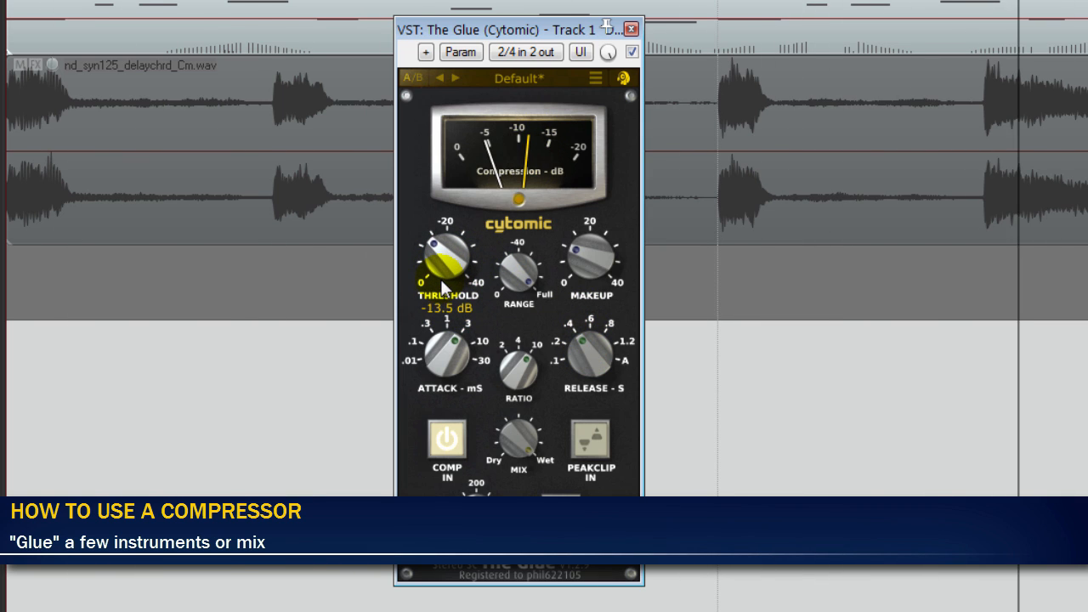
- Bypass and re-enable The Glue during playback to compare the DRUMS+BASS folder with and without compression
mouse_move(604, 260)
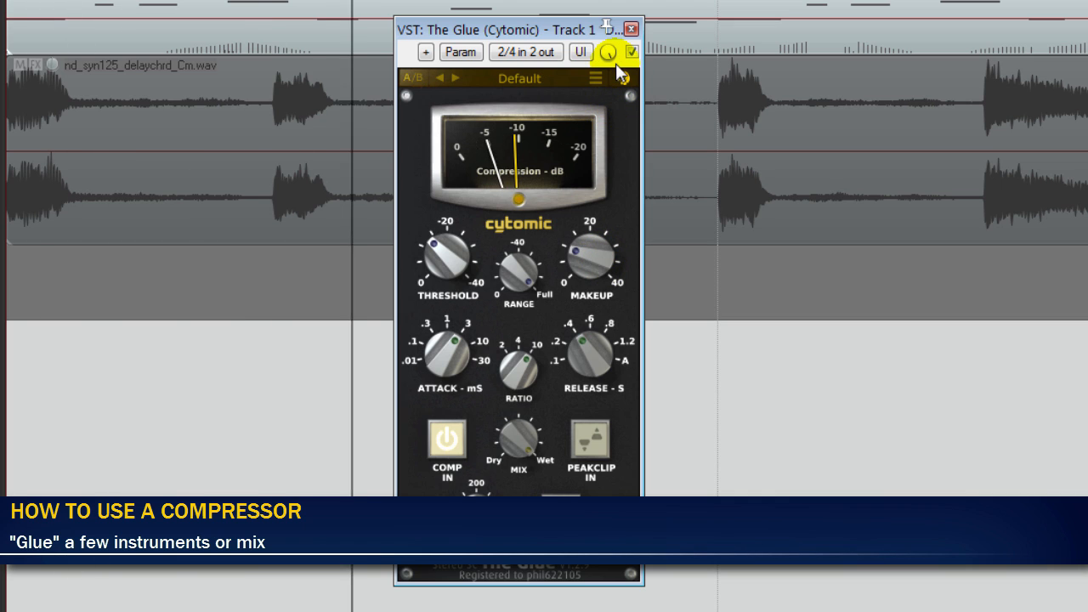
click(633, 51)
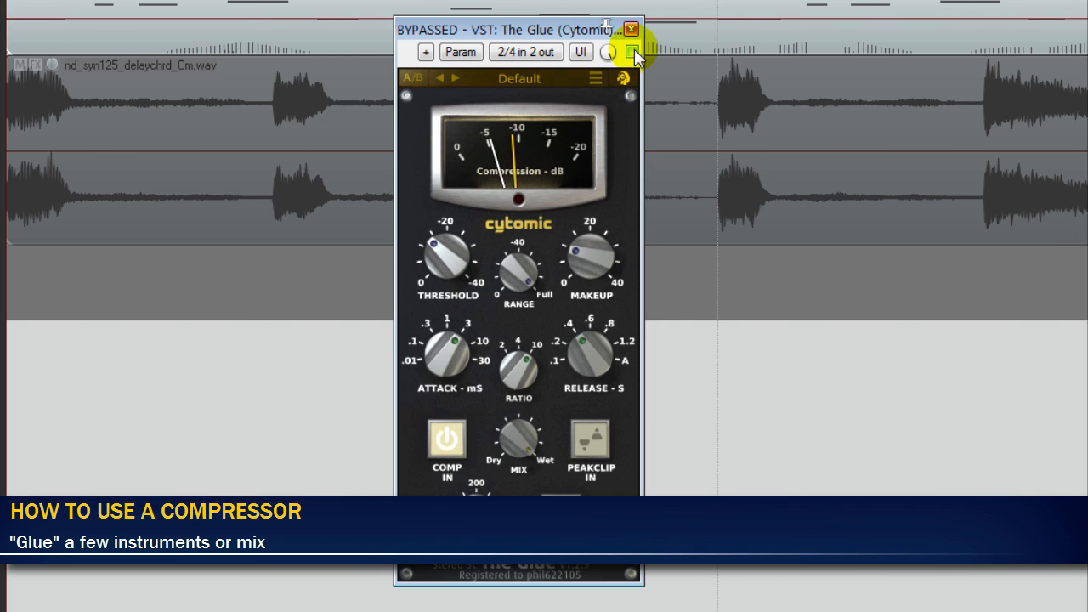
click(633, 51)
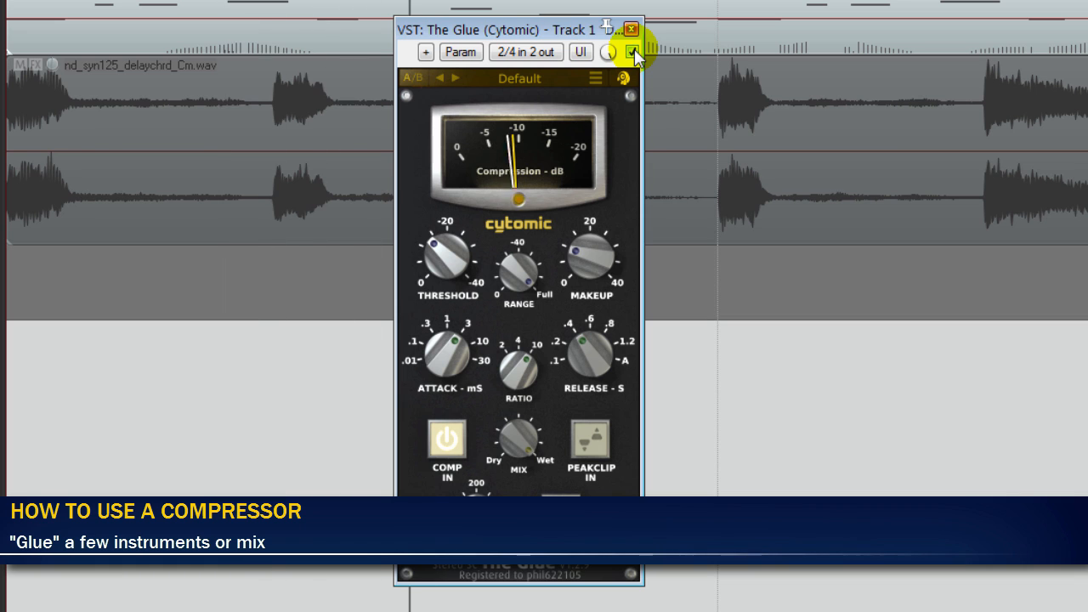
click(590, 442)
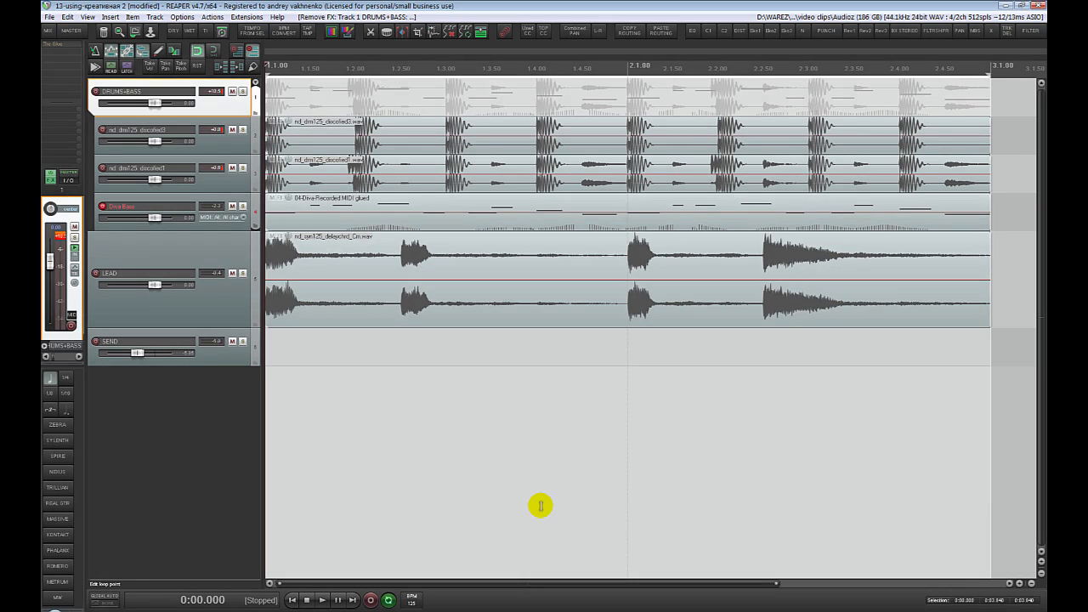
- Play DRUMS+BASS soloed, add UAD Precision Multiband to it, and place the plug-in window over the empty arrange area
key(F6)
key(space)
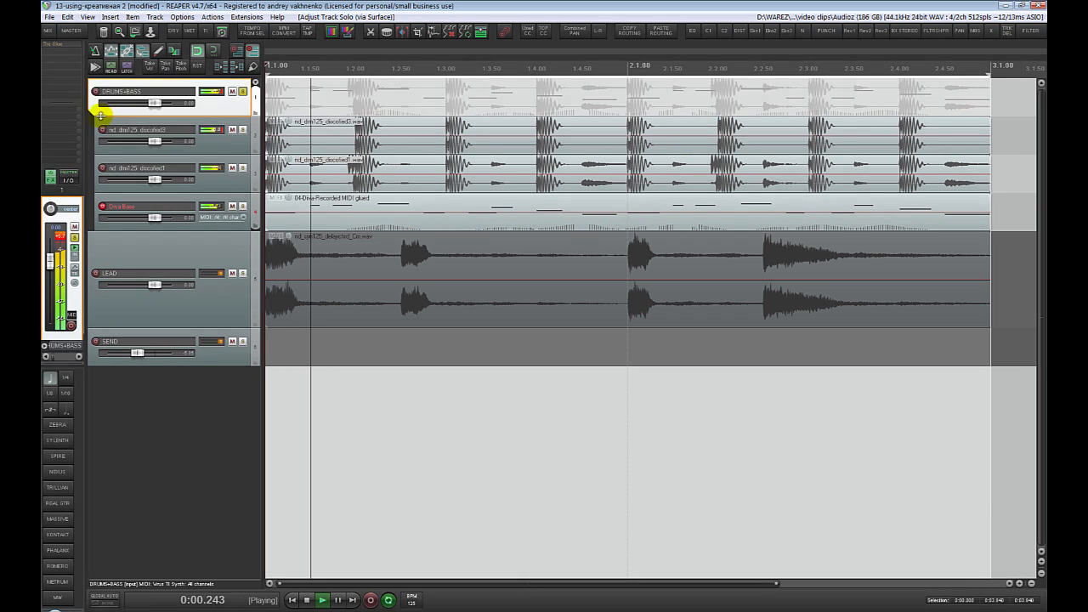
click(48, 62)
double_click(673, 96)
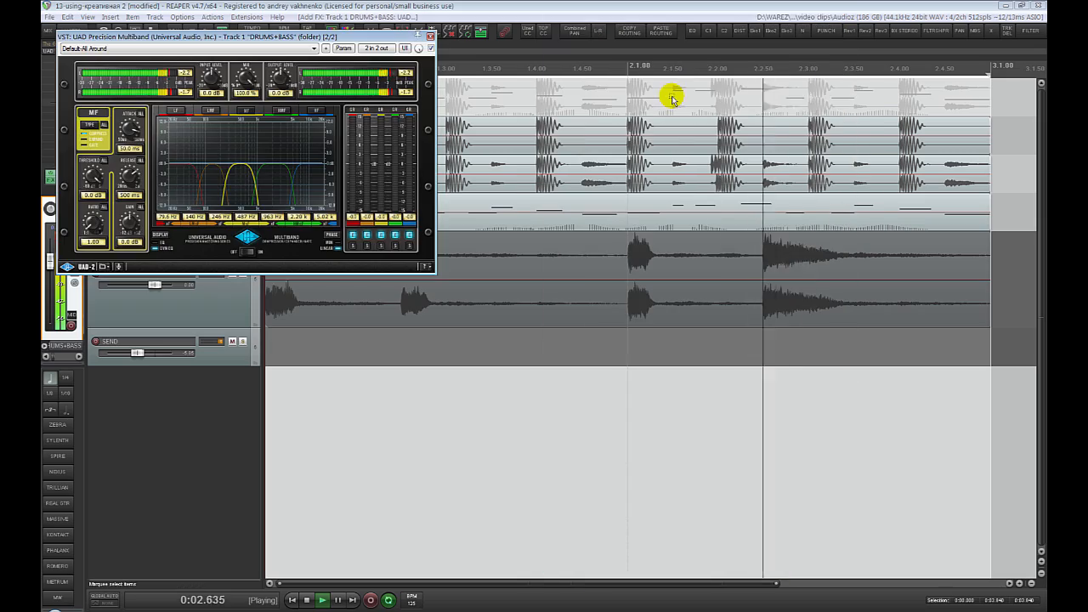
drag(388, 48, 719, 227)
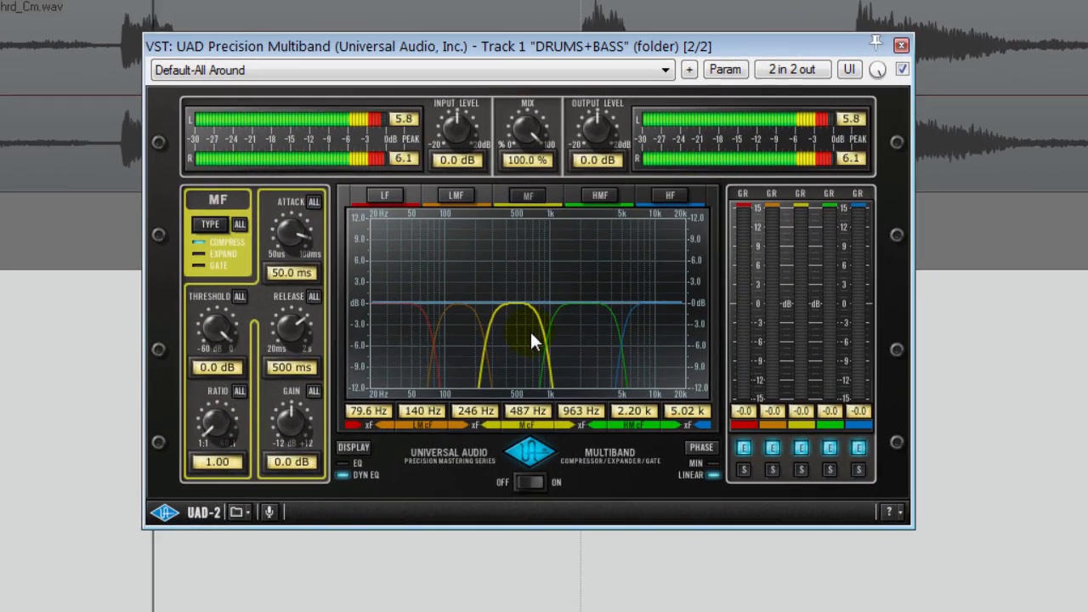
- Solo the multiband's LF band with a -21.6 dB threshold and 221 ms release, and the LMF band with a -22.8 dB threshold
click(445, 343)
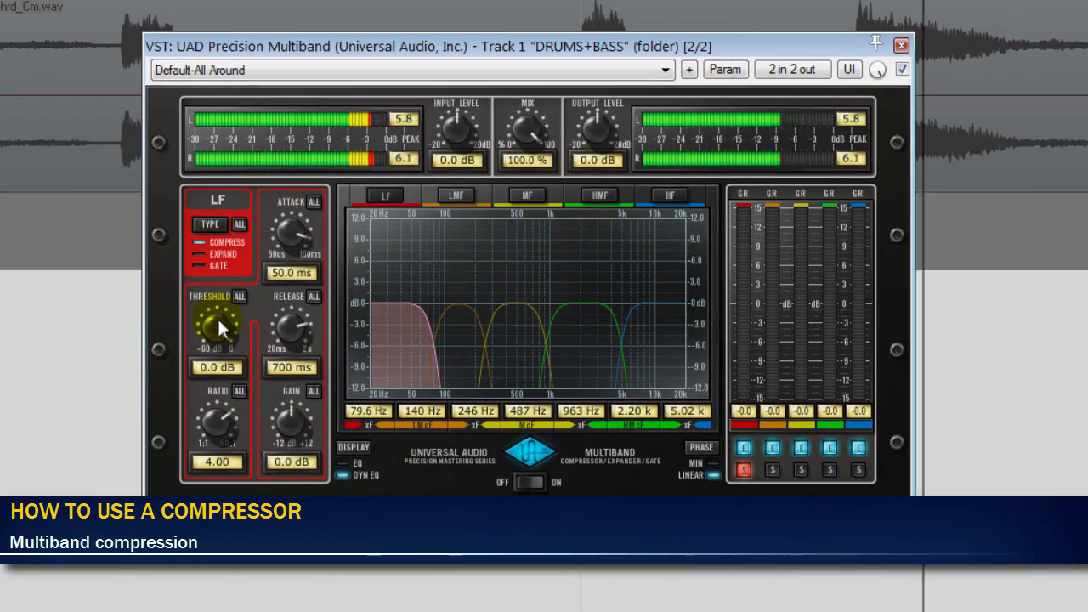
drag(218, 317, 222, 398)
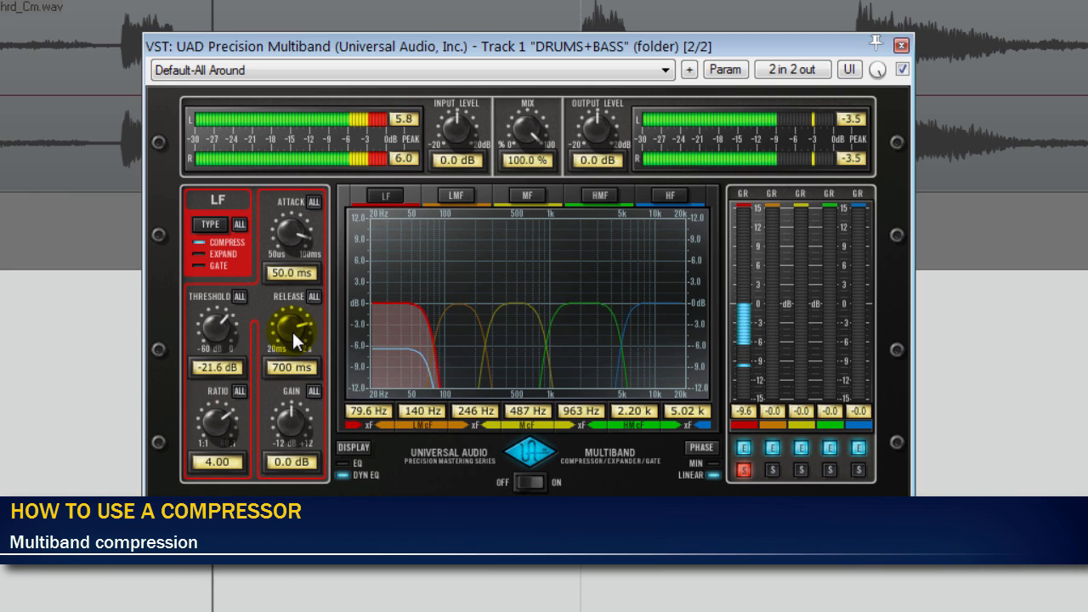
drag(295, 379, 267, 370)
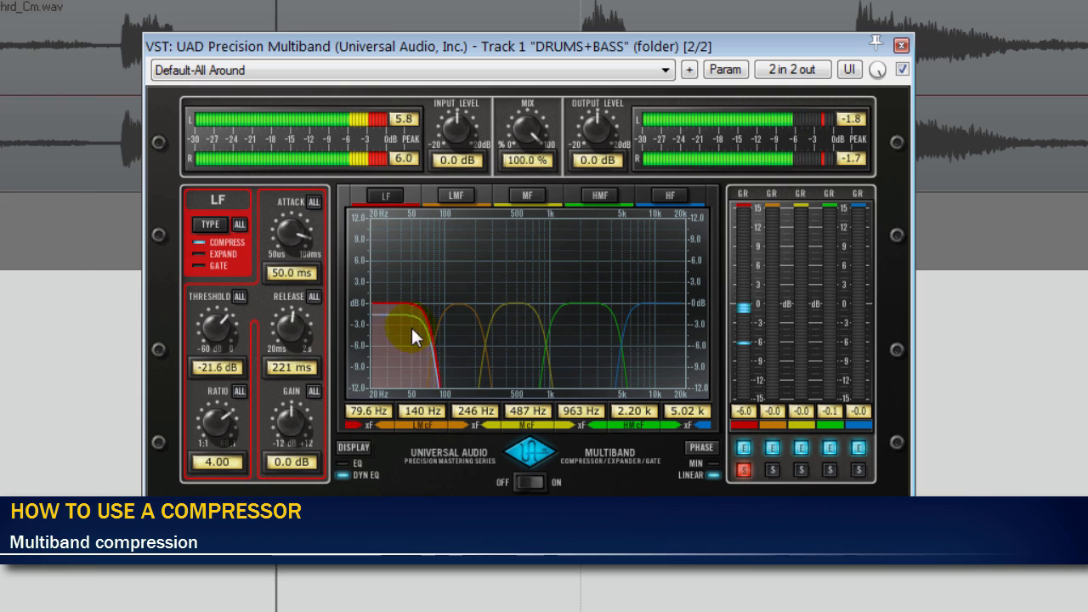
click(467, 349)
drag(227, 352, 225, 414)
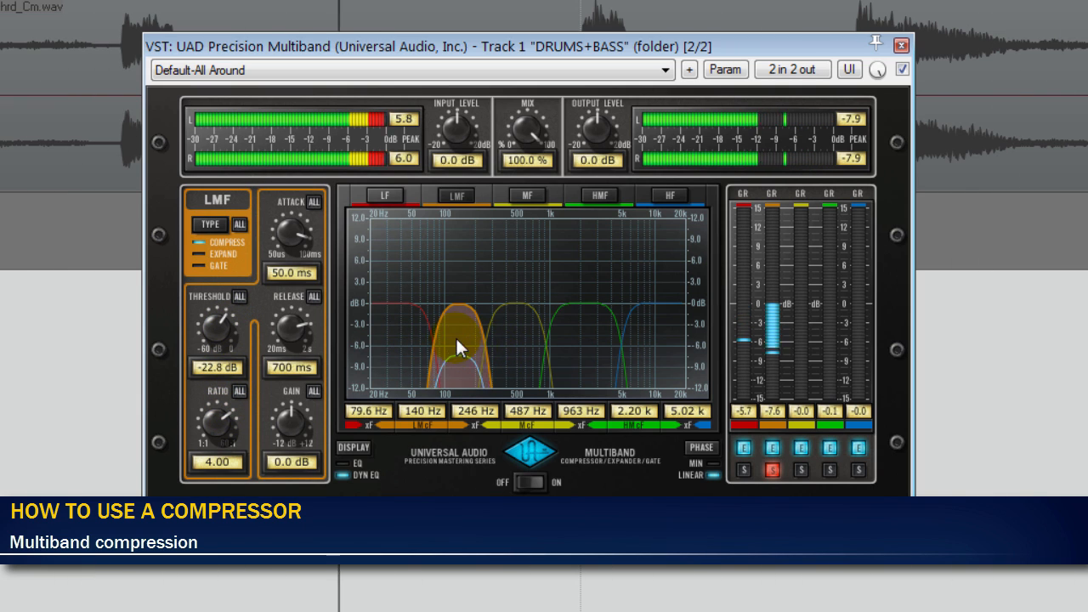
- Solo the MF band and set its threshold to -49.8 dB, ratio to 2.70 and release to 120 ms
click(525, 344)
mouse_move(237, 408)
mouse_down()
mouse_move(211, 347)
mouse_move(237, 442)
mouse_move(224, 326)
mouse_move(247, 319)
mouse_move(234, 390)
mouse_up()
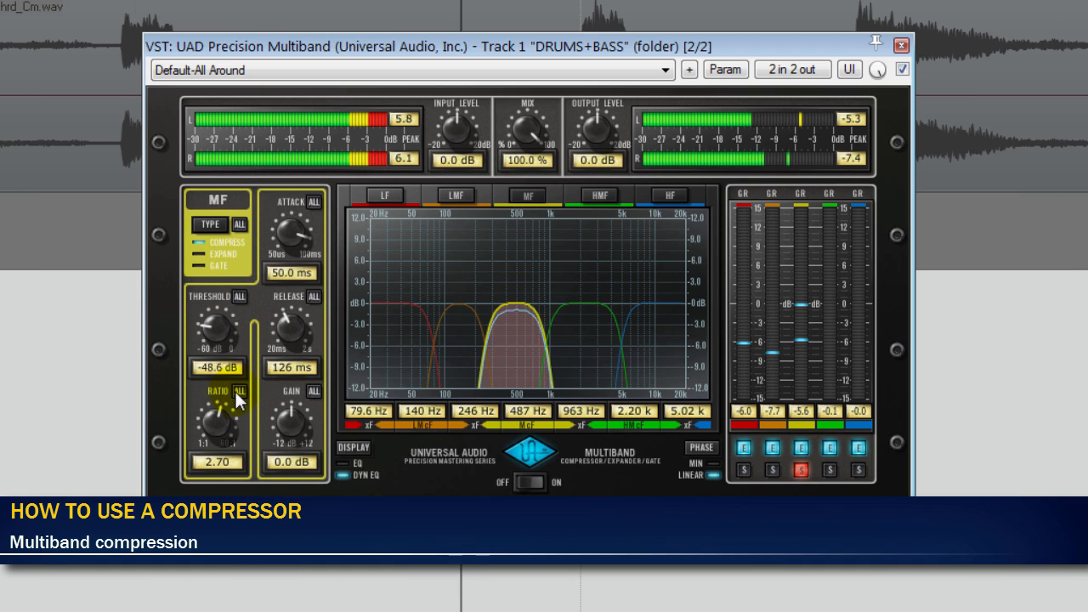
drag(294, 319, 297, 338)
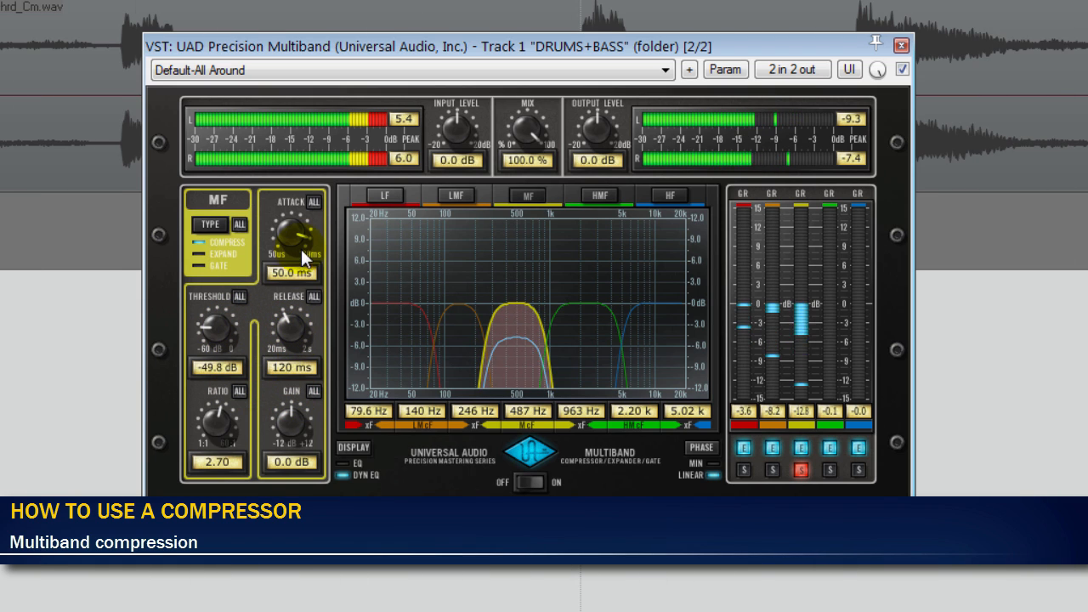
- Set the MF band's attack to 8.07 ms and threshold to -29.4 dB, and solo the HMF band with a -32.4 dB threshold
drag(301, 249, 303, 298)
drag(199, 322, 210, 271)
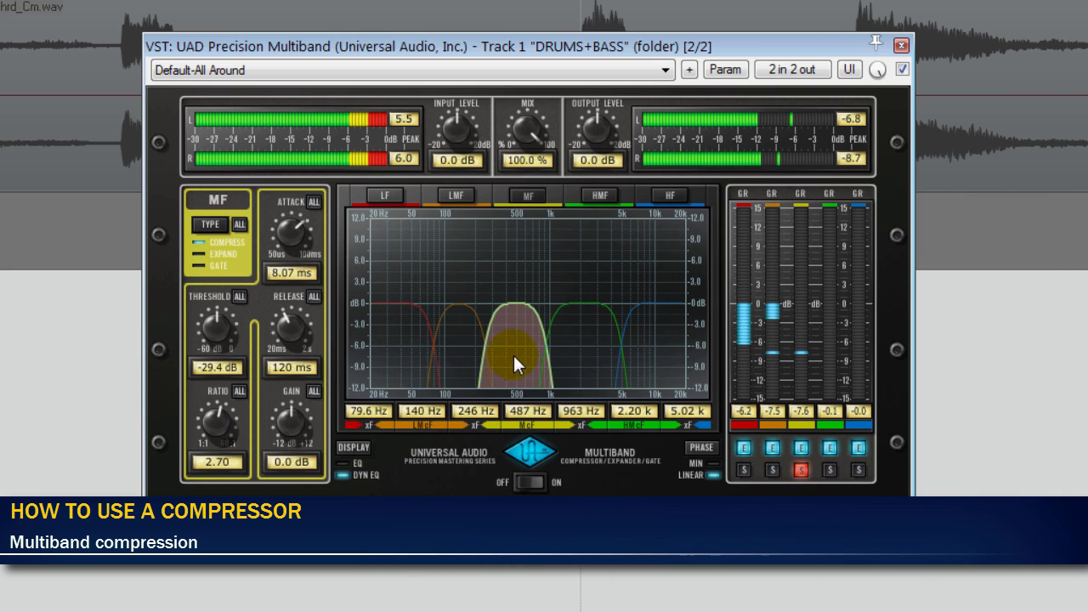
click(591, 343)
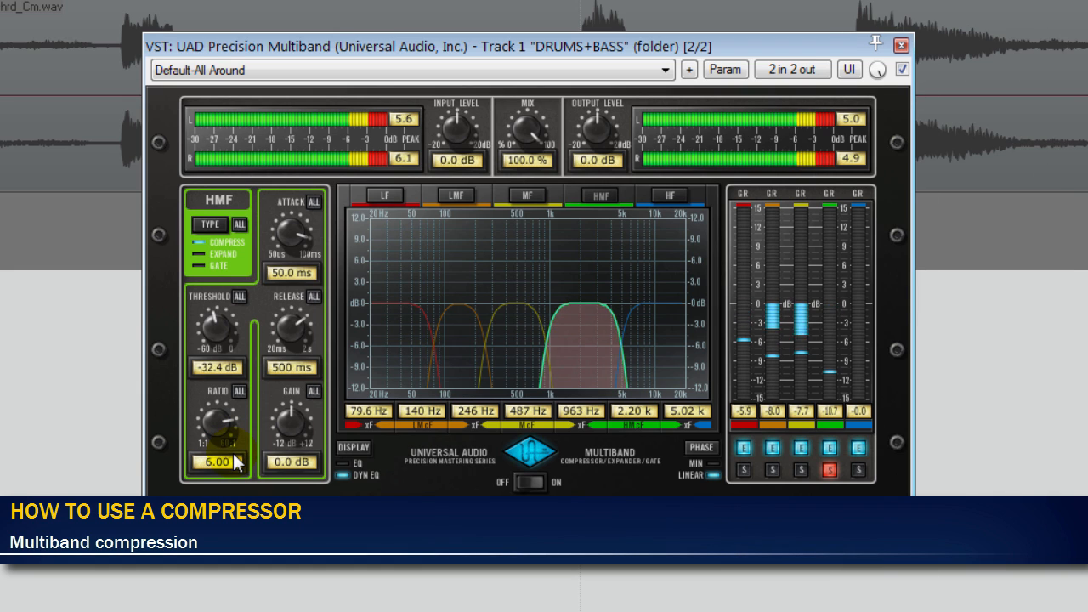
- Solo the HF band and set its threshold to -28.2 dB, gain to 2.6 dB, attack to 1.03 ms and release to 104 ms
click(664, 348)
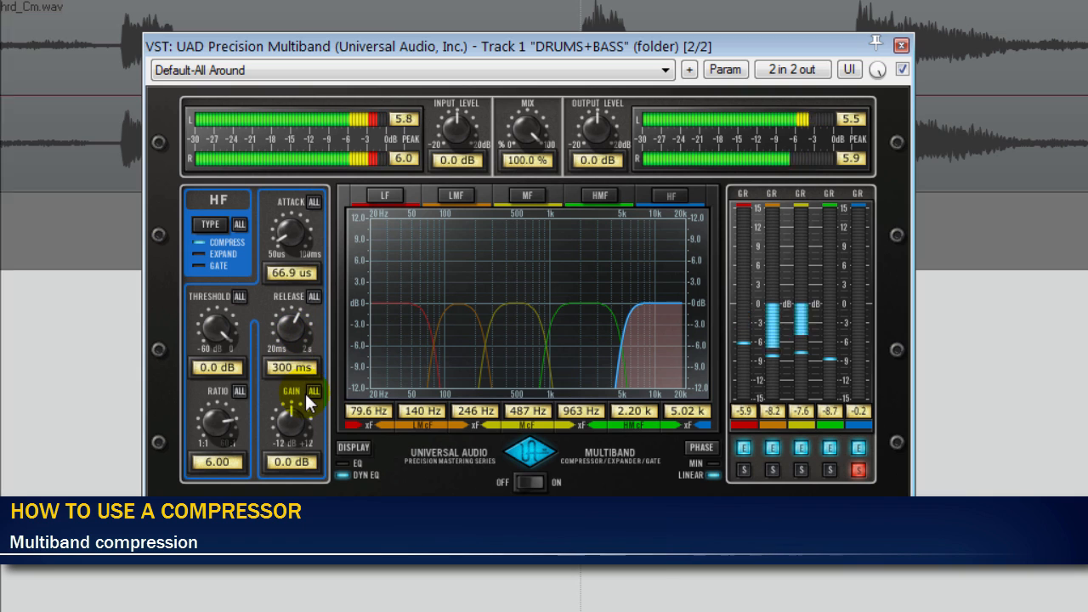
drag(245, 325, 296, 328)
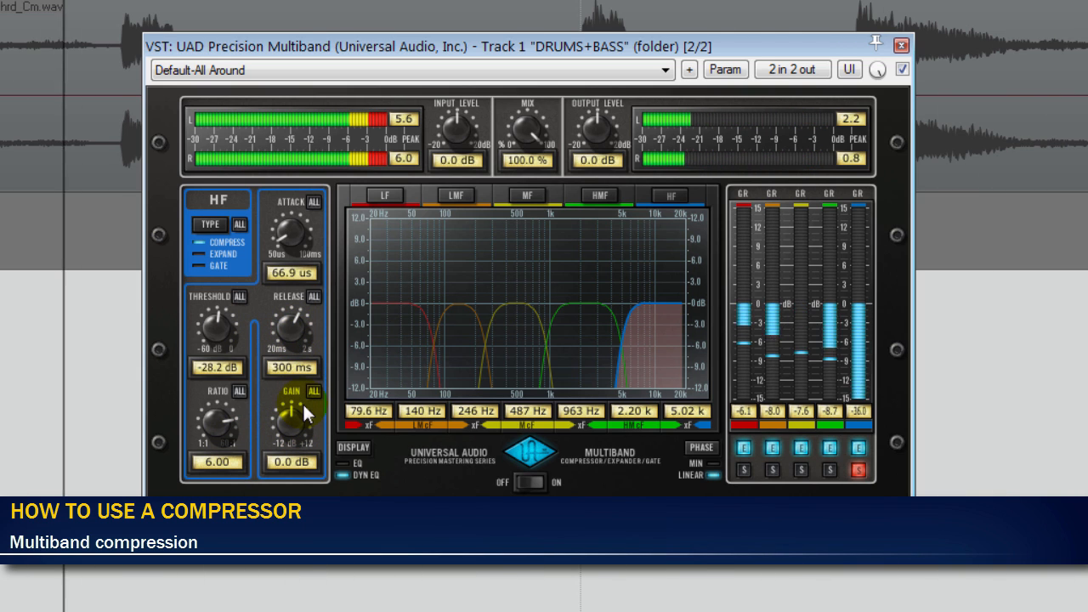
mouse_move(304, 404)
mouse_down()
mouse_move(295, 416)
mouse_move(293, 390)
mouse_up()
drag(308, 281, 294, 162)
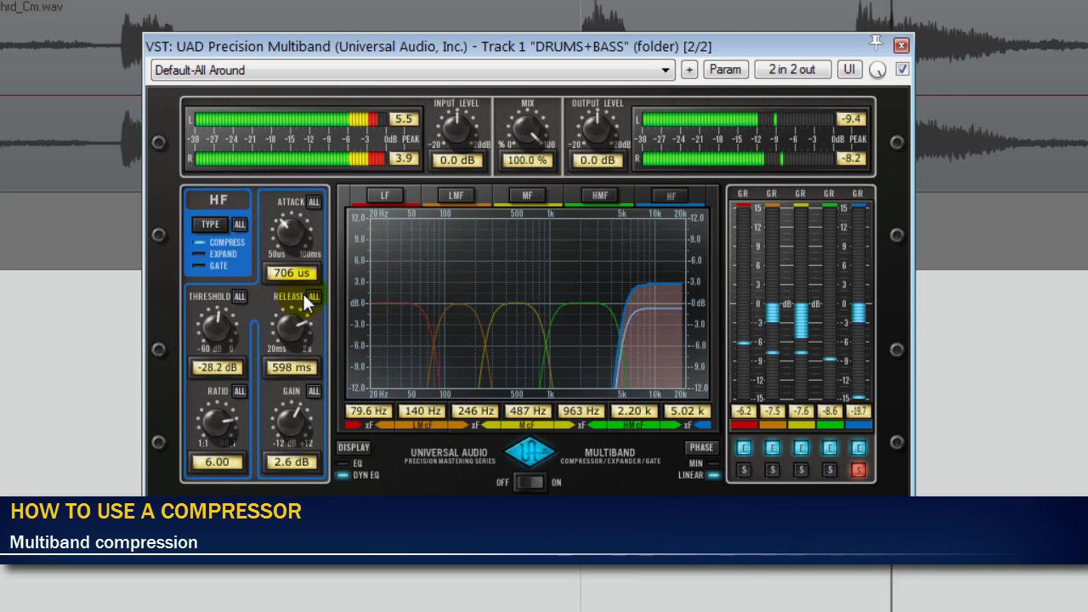
drag(304, 326, 306, 376)
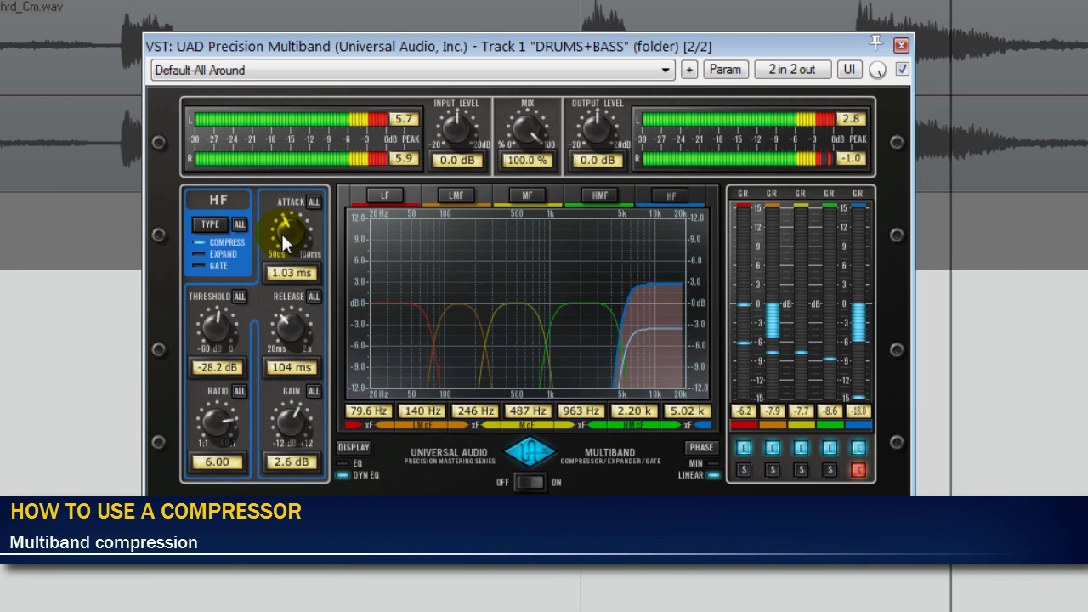
- Unsolo the HF band to hear the full spectrum and set the multiband's output level to 4.0 dB
ctrl+click(658, 352)
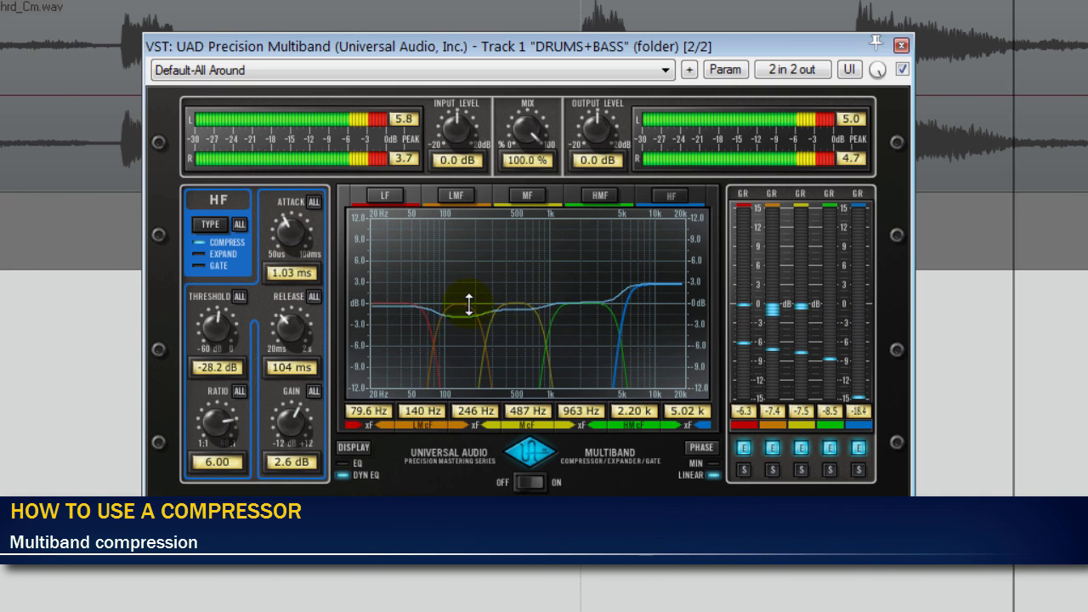
click(585, 164)
text(4)
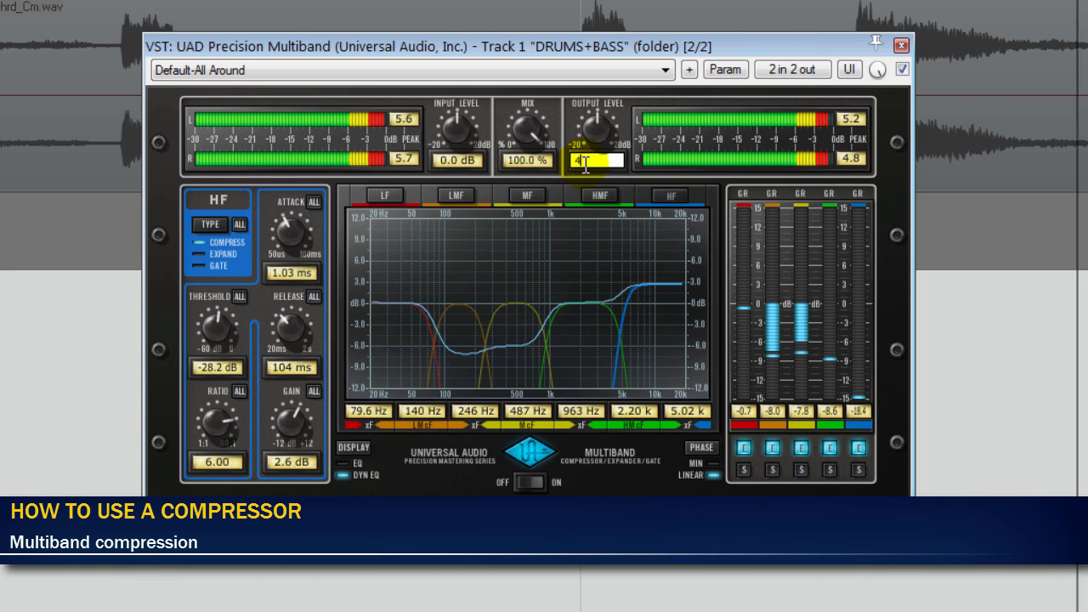
key(Return)
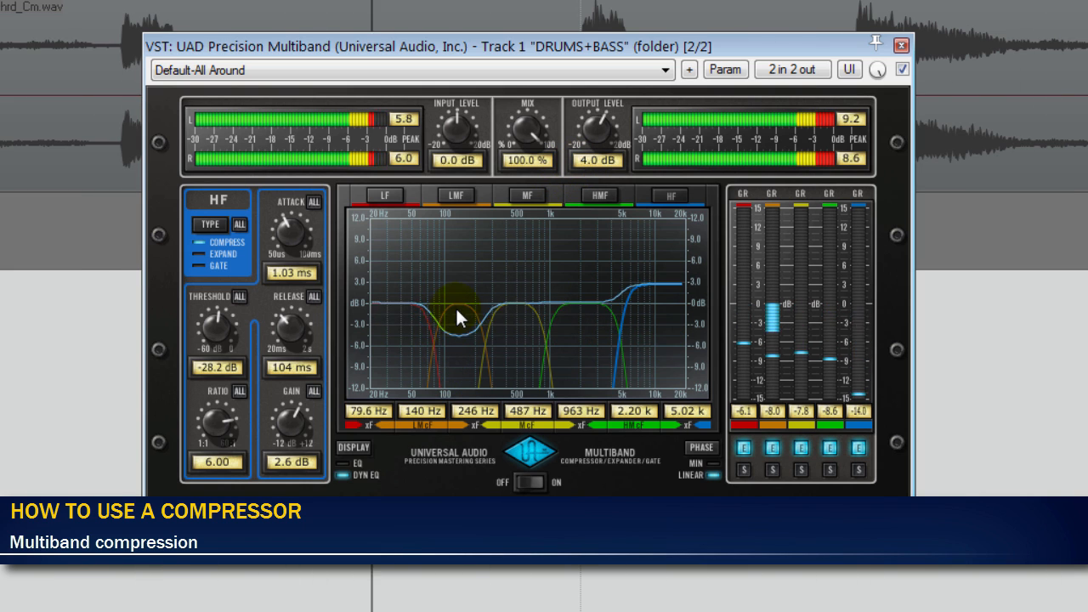
- Reshape the band curves, placing the crossovers at 117 Hz, 363 Hz, 800 Hz and 6.45 kHz, and raise the HF gain to 3.2 dB
drag(456, 308, 415, 292)
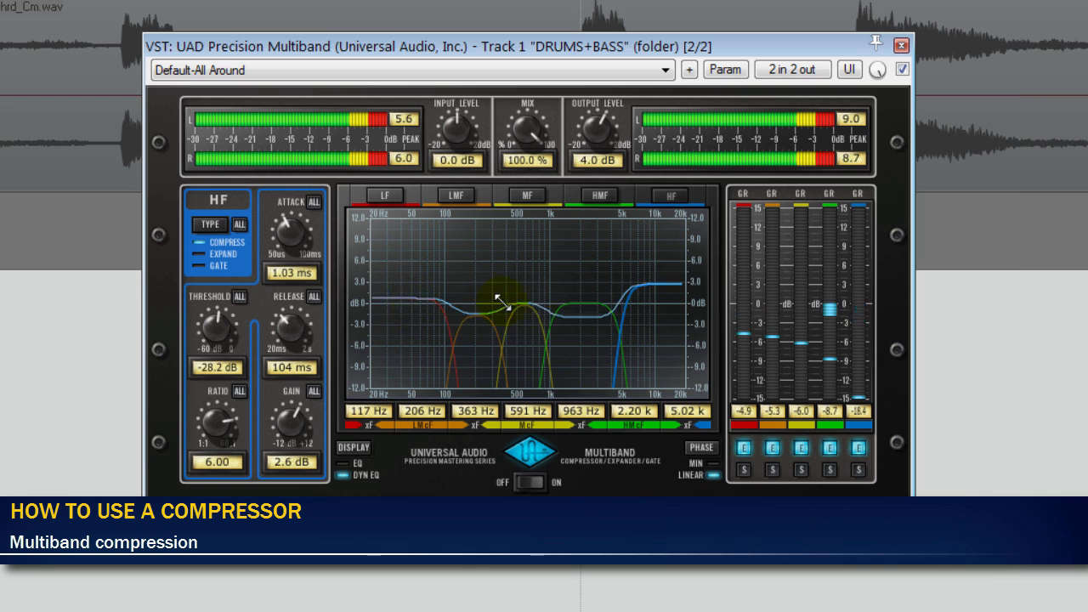
drag(574, 320, 559, 296)
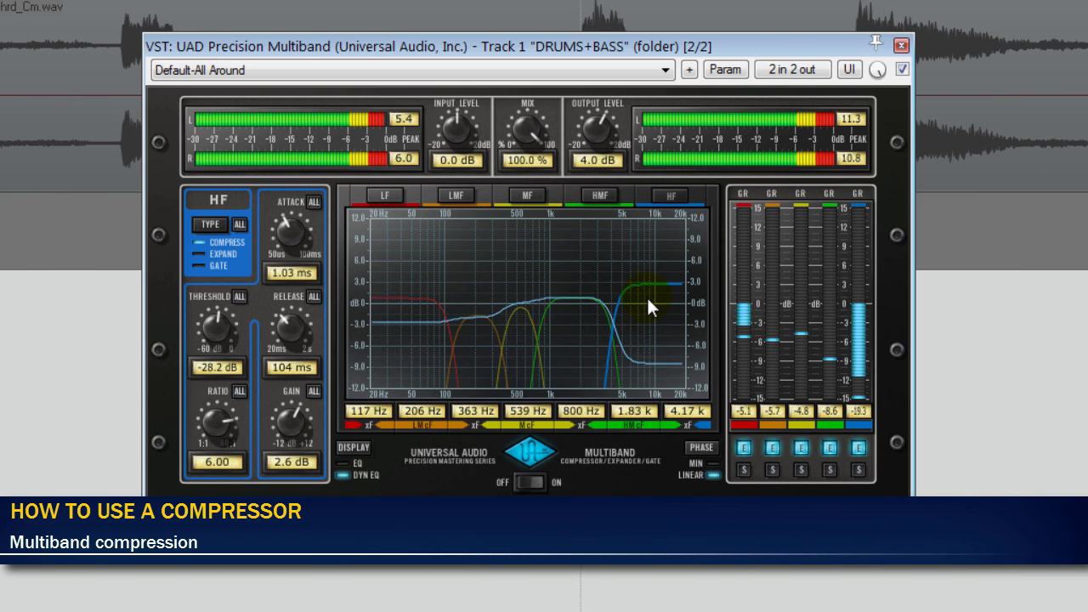
drag(615, 328, 632, 328)
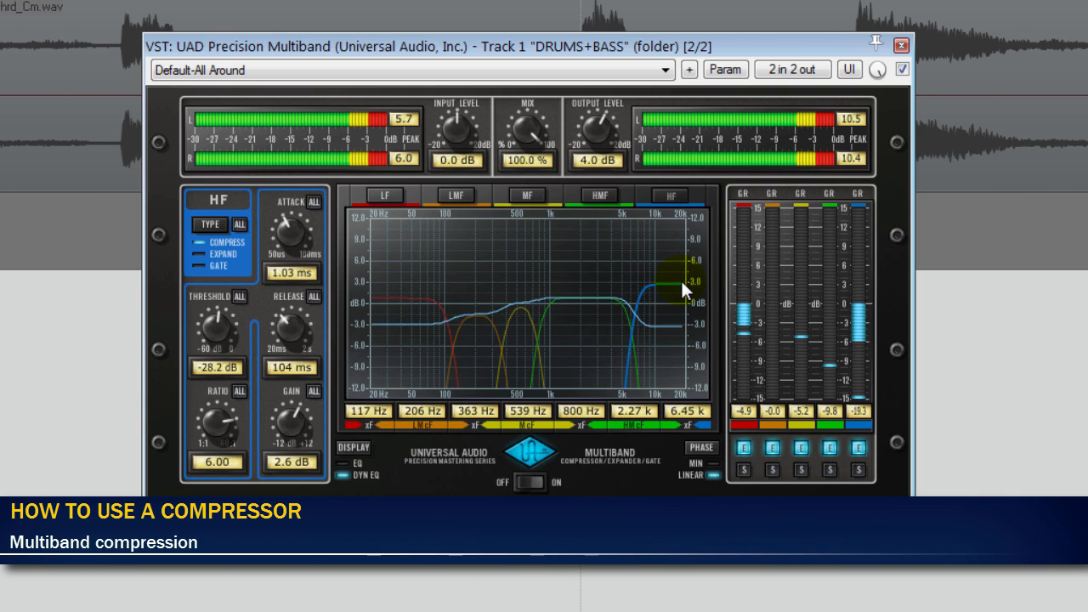
drag(686, 290, 678, 282)
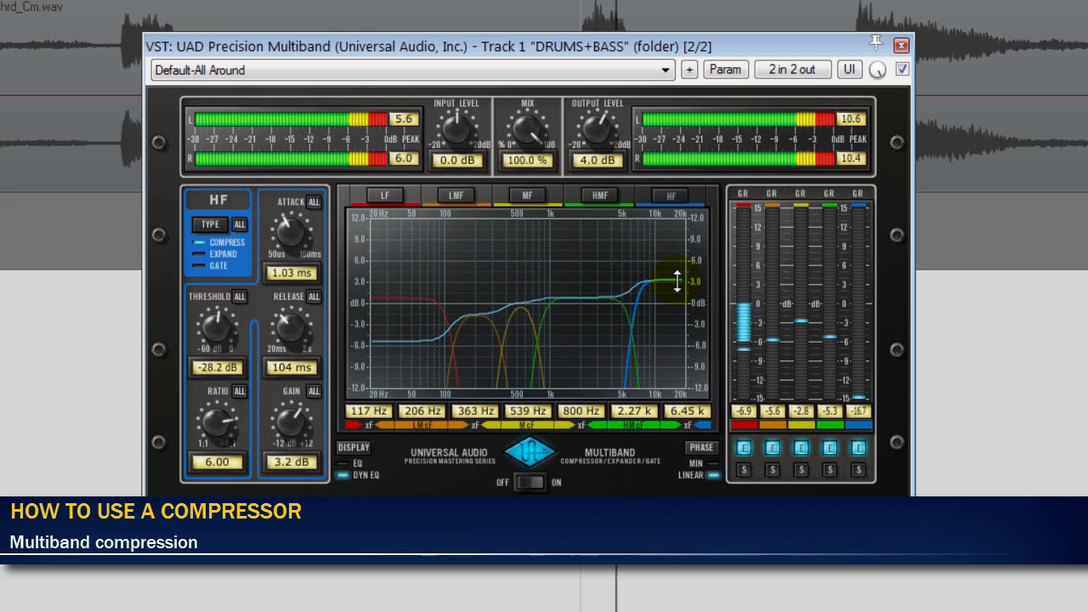
- Bypass and re-enable the multiband during playback to compare the processing, and adjust its wet/dry mix
click(902, 70)
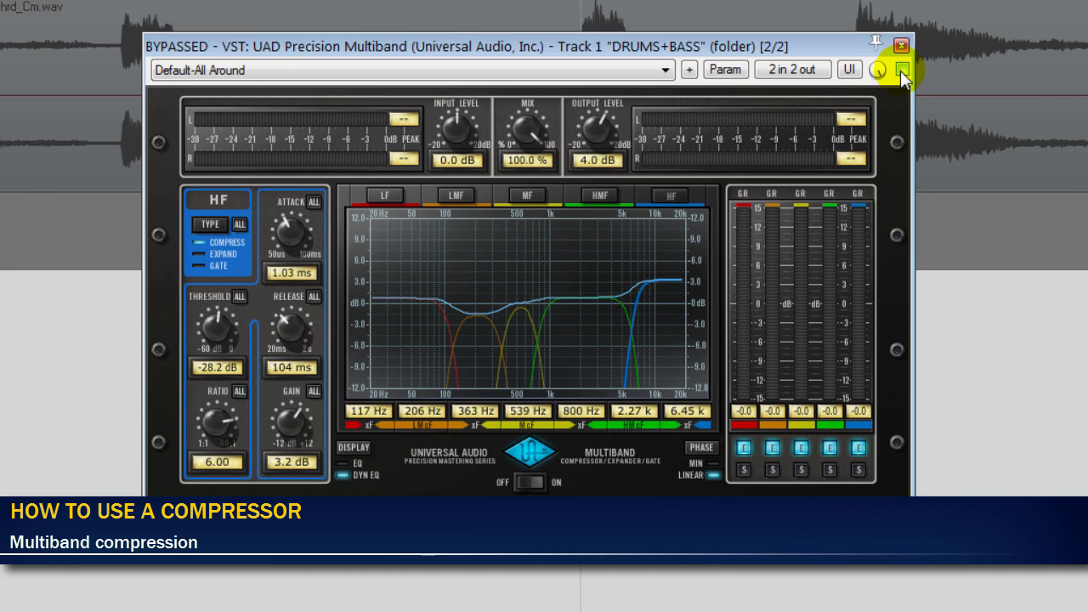
click(902, 70)
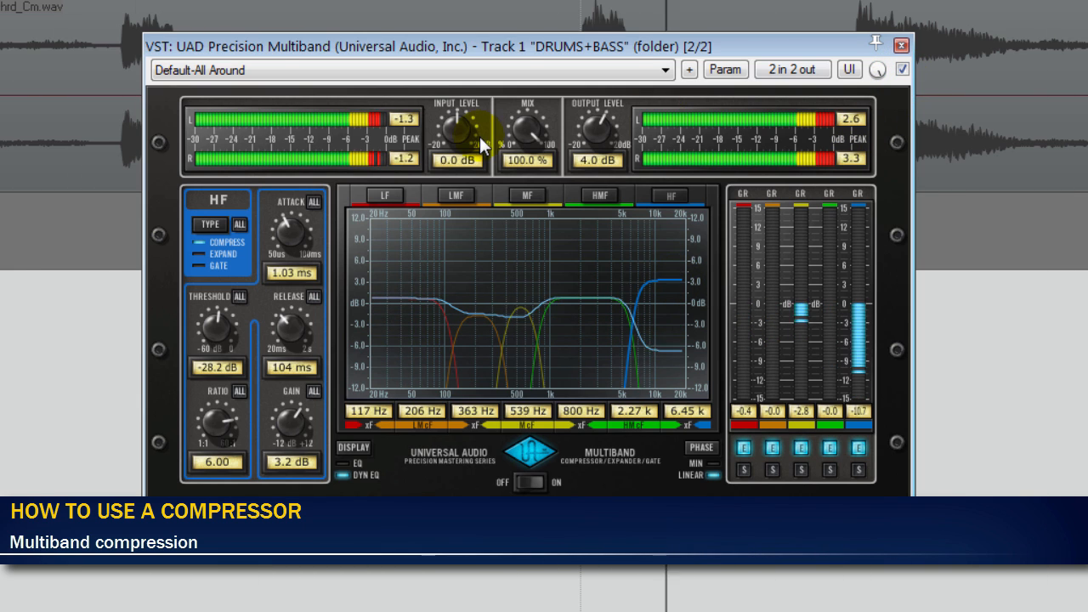
drag(513, 134, 530, 165)
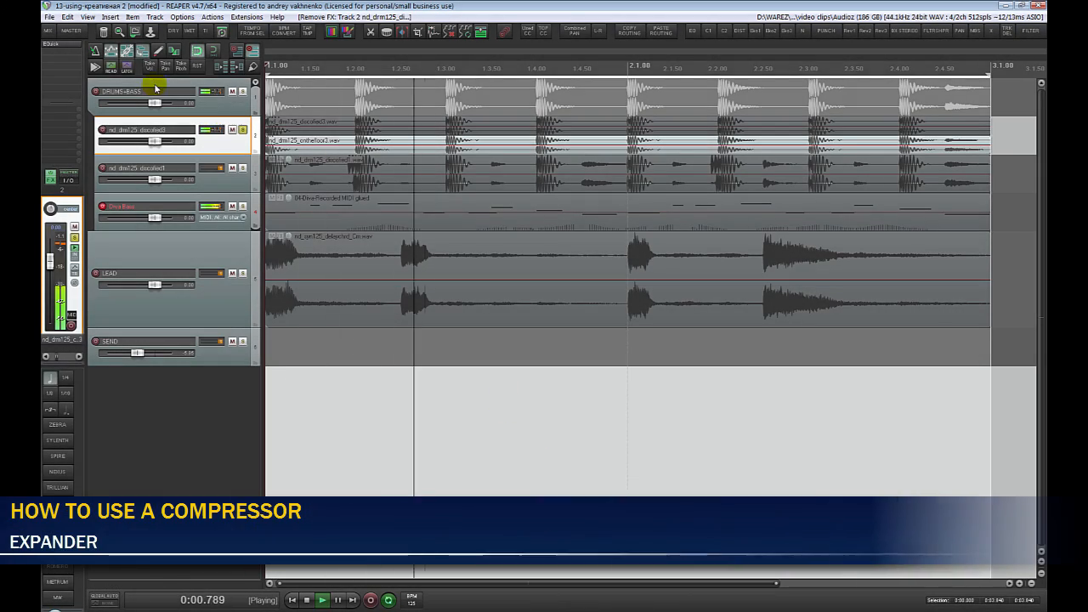
- Add UAD Precision Multiband to the soloed nd_drm125_discofied3 track and switch all bands to Expand with a 1.74 ratio
click(66, 61)
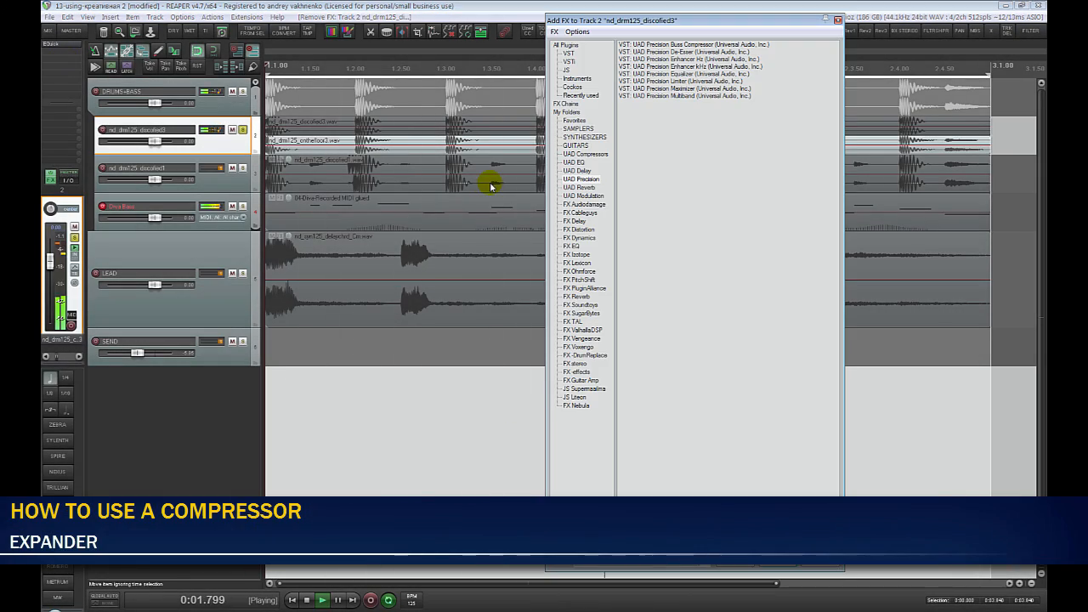
double_click(661, 96)
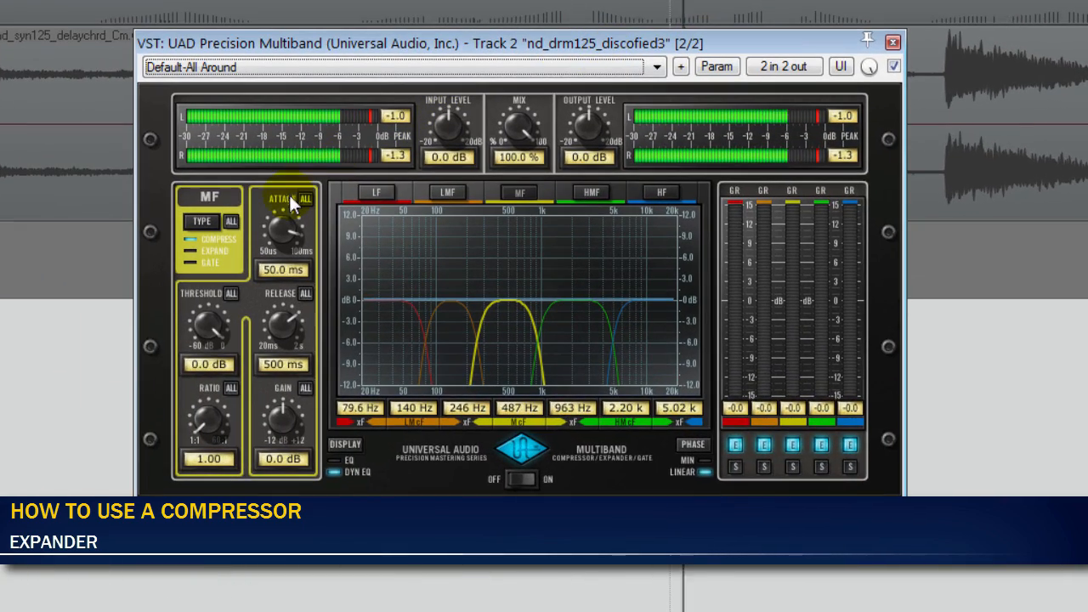
click(232, 221)
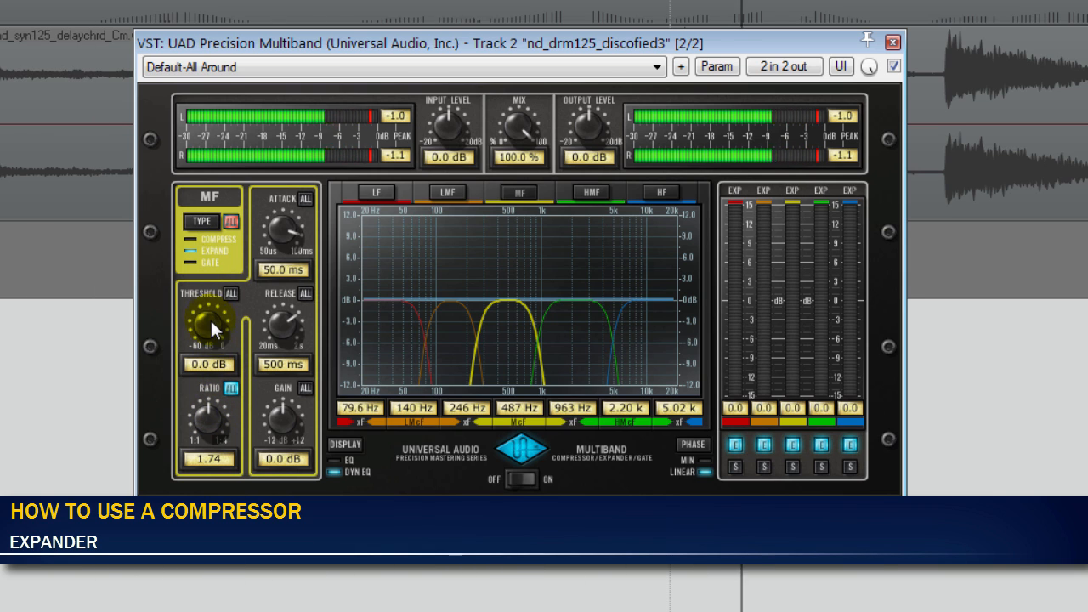
- Set the LF band's expander threshold to -33.6 dB, lower the LMF band's threshold, and select the MF band
click(380, 324)
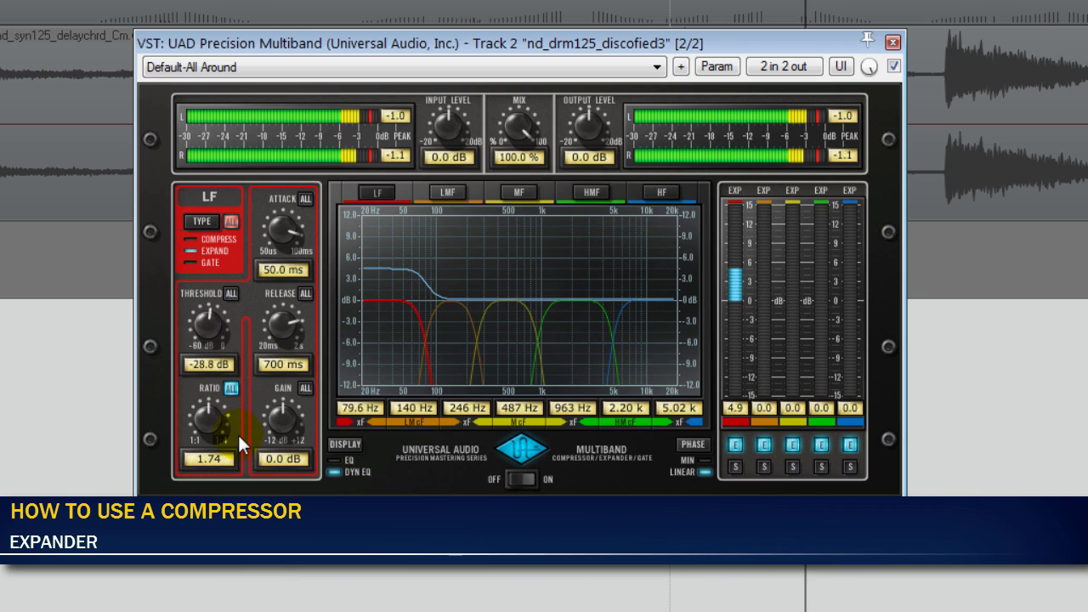
drag(238, 433, 249, 463)
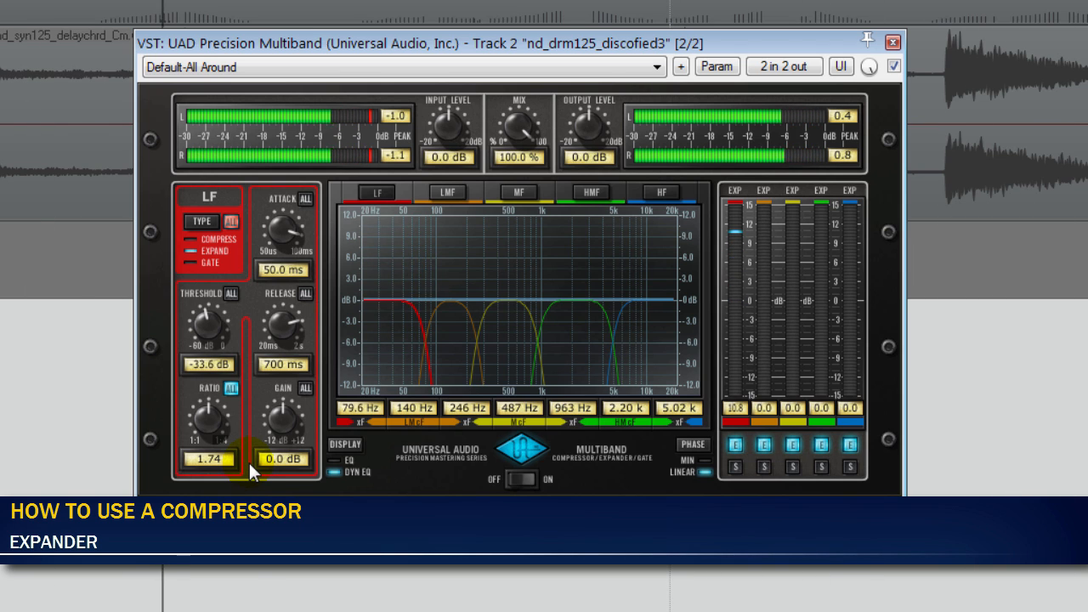
click(437, 348)
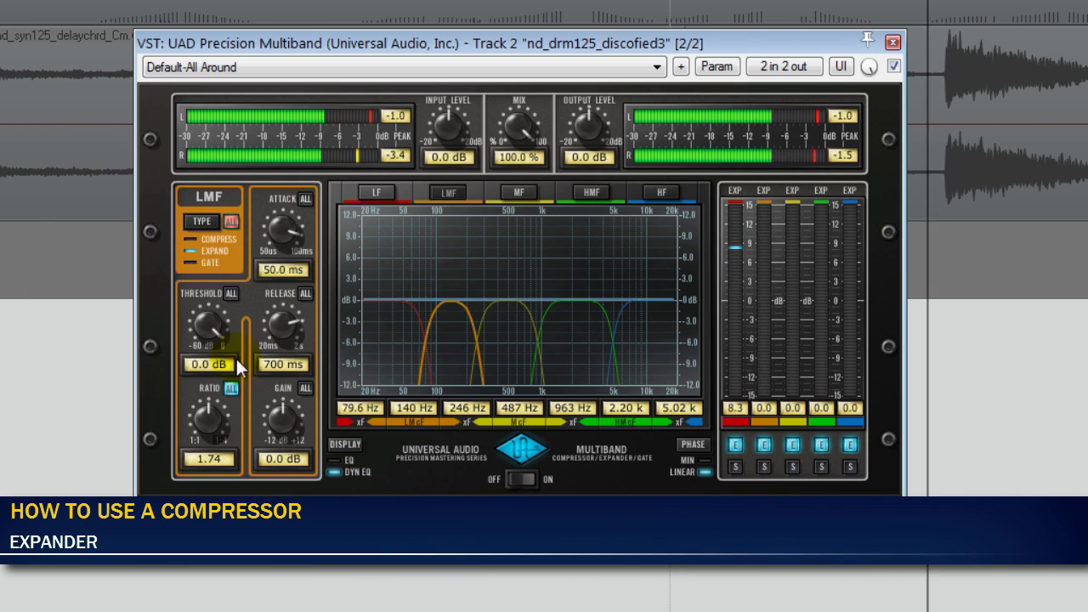
drag(236, 360, 216, 351)
mouse_move(223, 431)
mouse_down()
mouse_move(230, 445)
mouse_move(229, 416)
mouse_up()
click(497, 340)
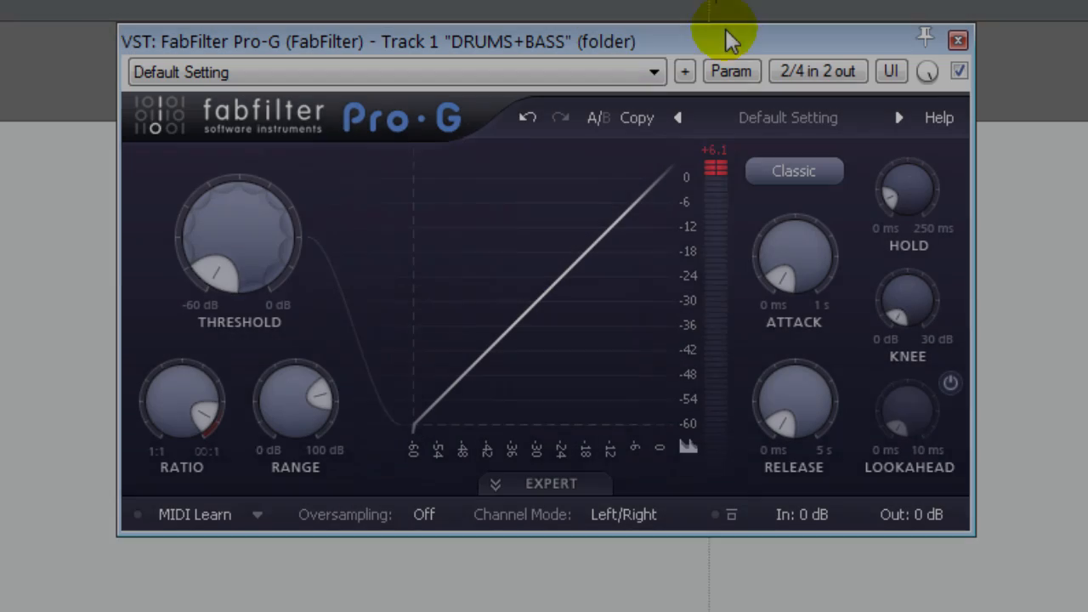
key(space)
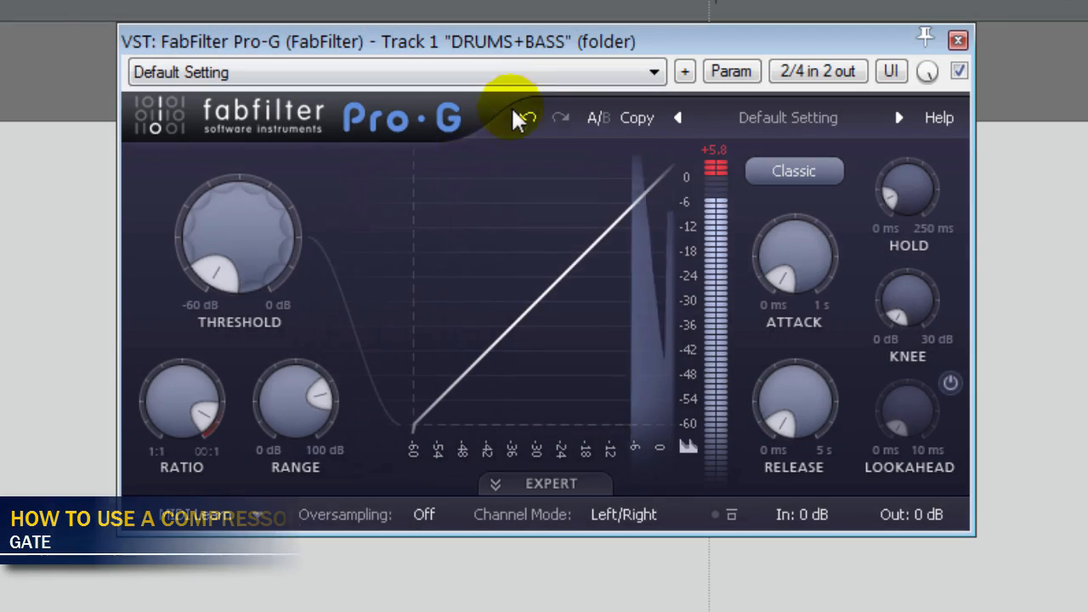
- Raise the FabFilter Pro-G gate threshold on DRUMS+BASS to -32.14 dB and on to -9.25 dB during playback
mouse_move(225, 281)
drag(239, 270, 243, 66)
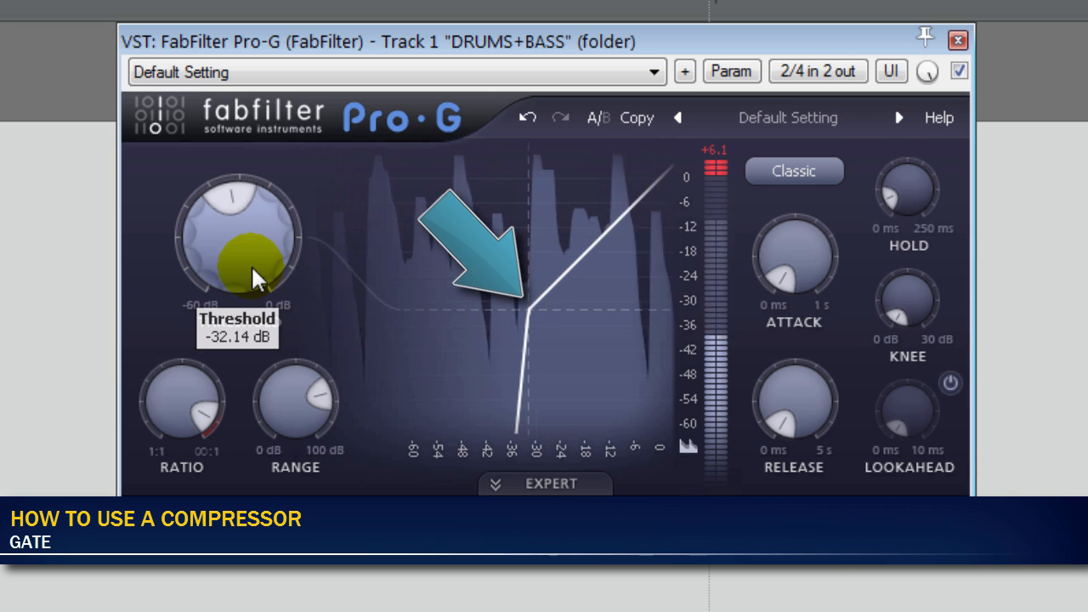
drag(253, 267, 178, 68)
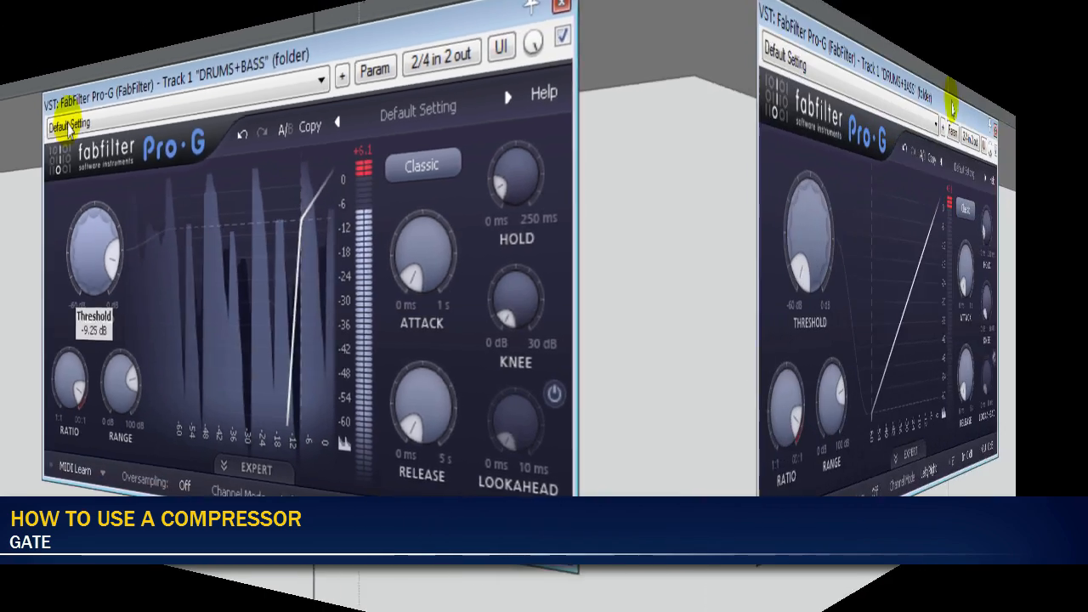
- Sweep the Pro-G threshold up again from -60 dB, stopping at -40.17 dB and about -32 dB before raising it further
mouse_move(230, 276)
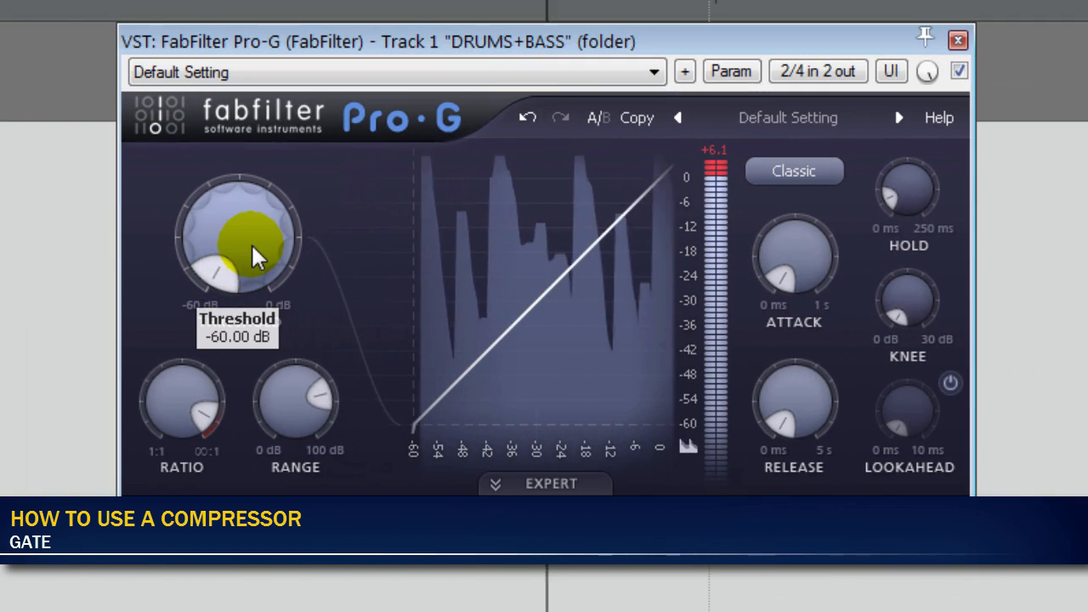
drag(255, 247, 254, 156)
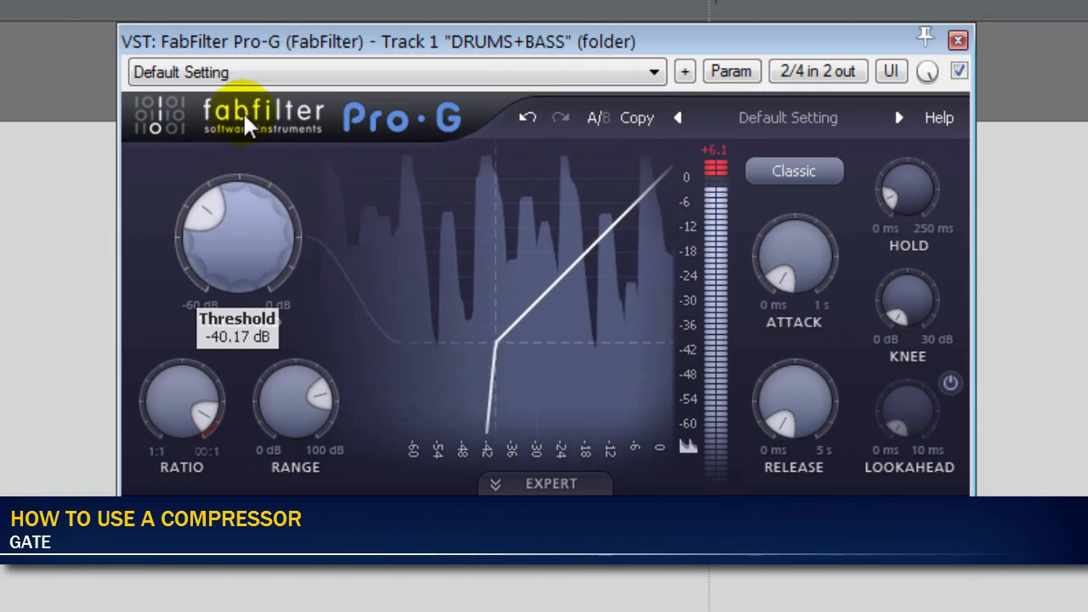
drag(240, 74, 240, 59)
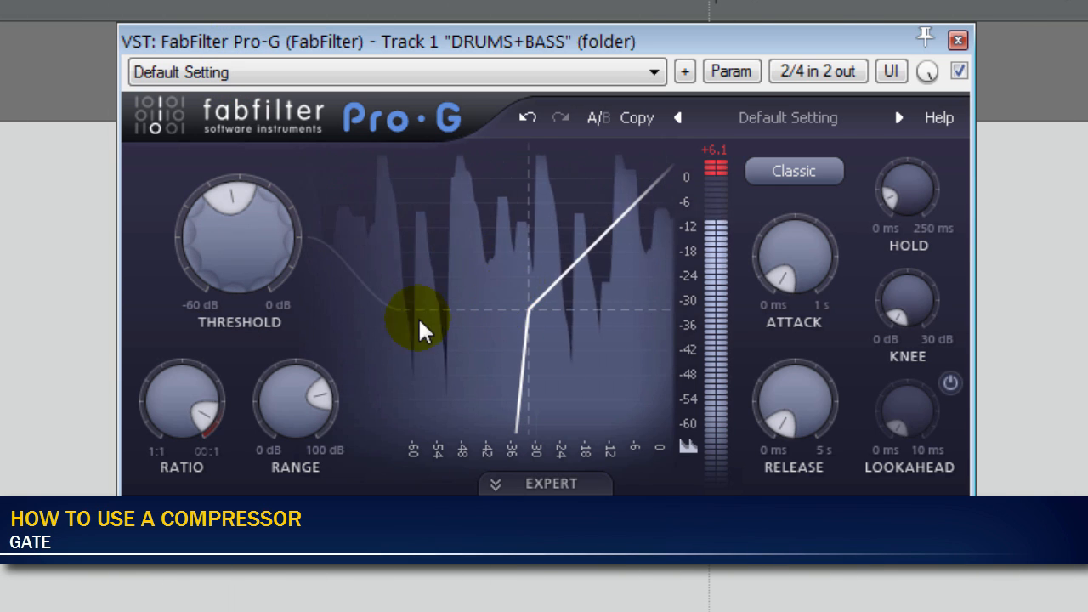
drag(255, 278, 253, 242)
drag(245, 221, 181, 75)
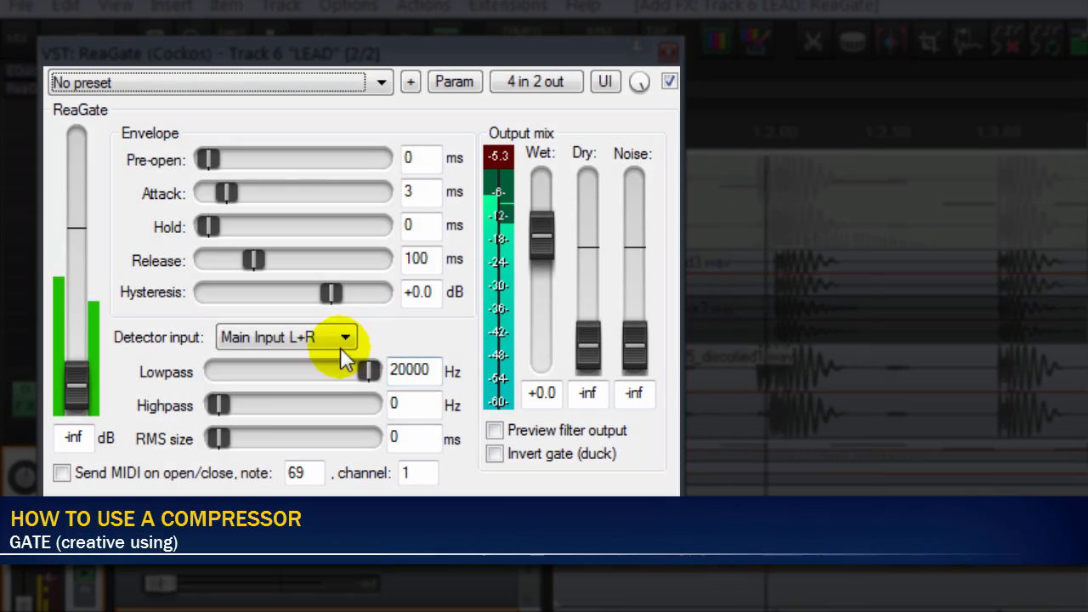
- Set ReaGate's detector input on the LEAD track to Auxiliary Input L+R and raise the gate threshold
click(346, 339)
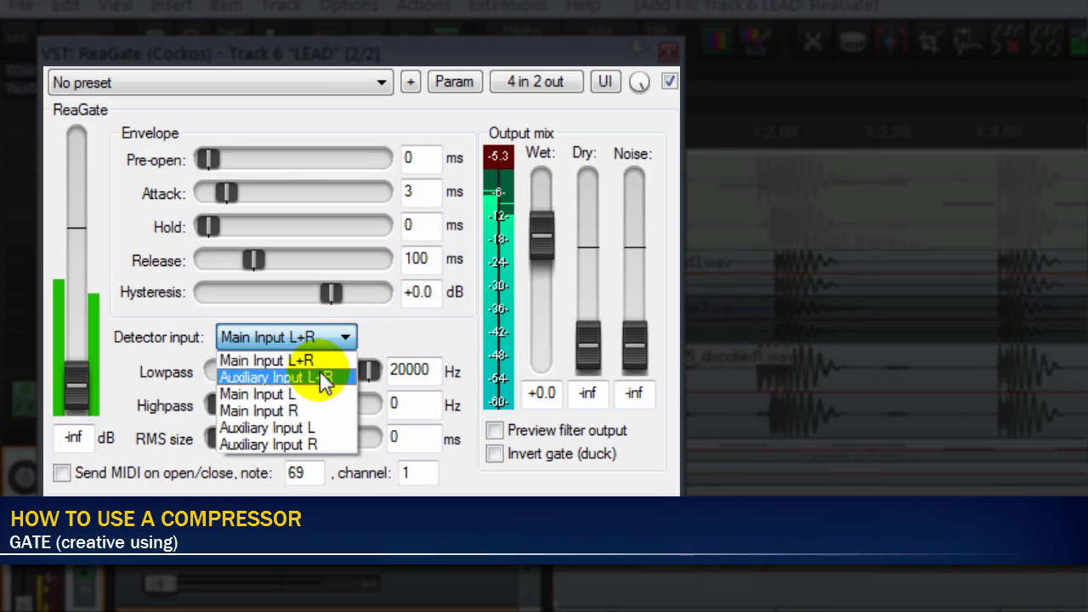
click(320, 379)
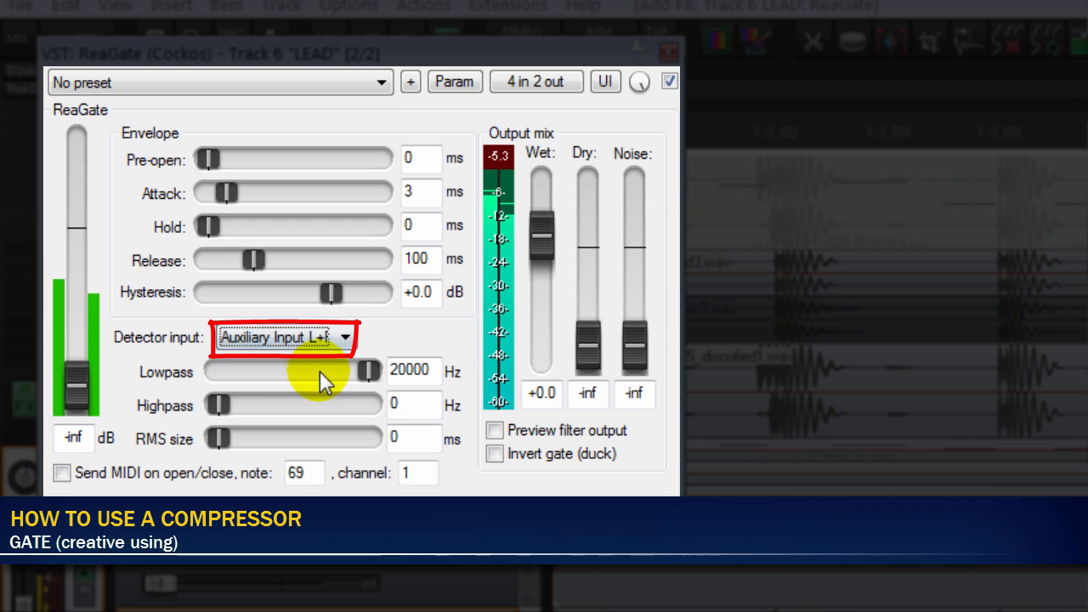
mouse_move(85, 373)
mouse_down()
mouse_move(76, 298)
mouse_move(79, 326)
mouse_up()
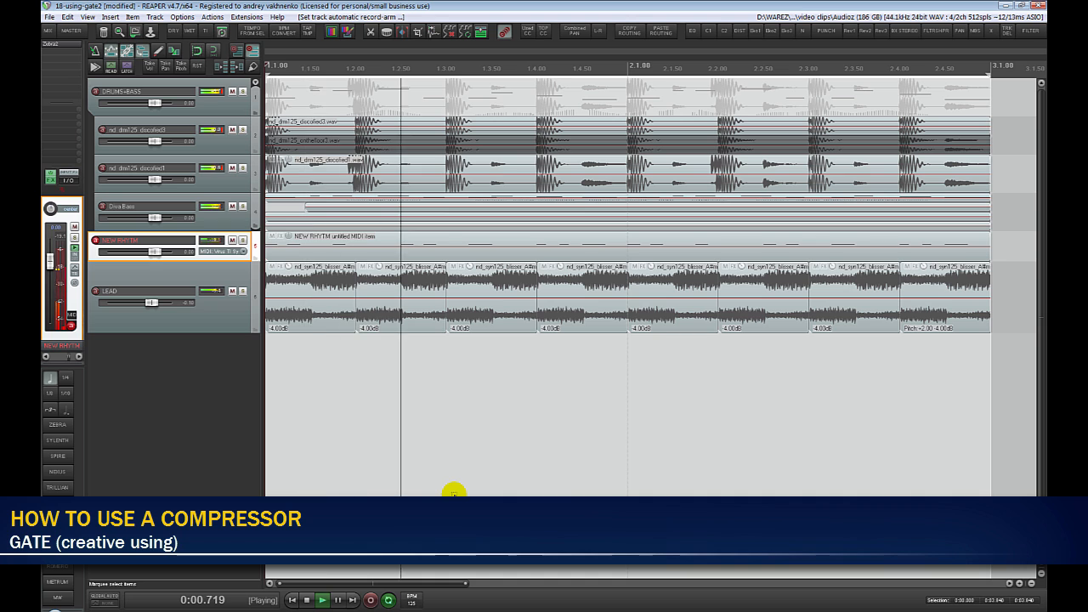
- Solo the NEW RHYTM track during playback, and move the solo to the LEAD track to hear the gated sound
key(F6)
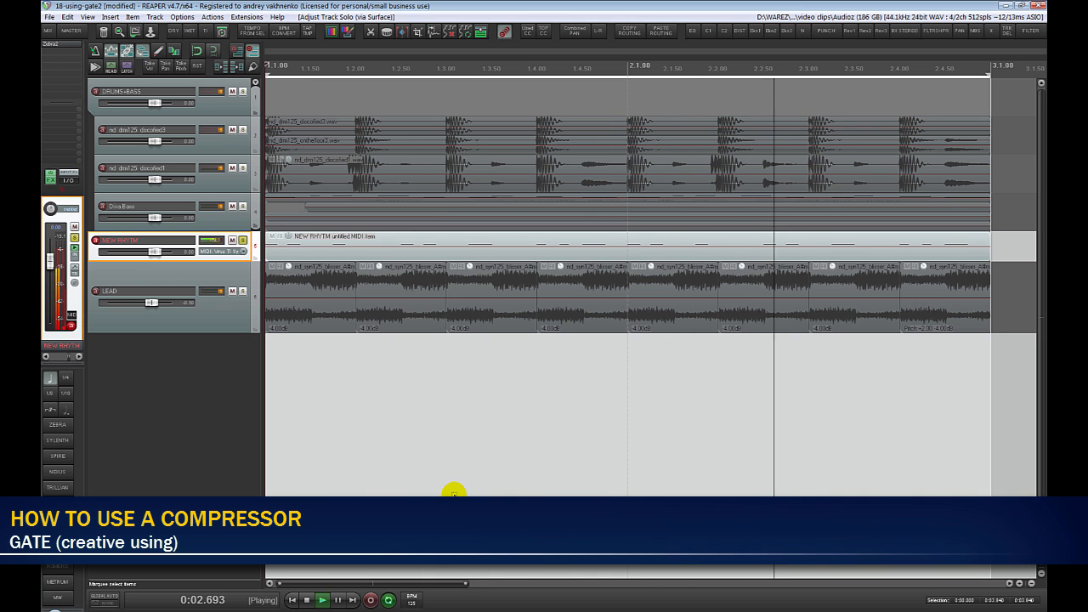
key(Down)
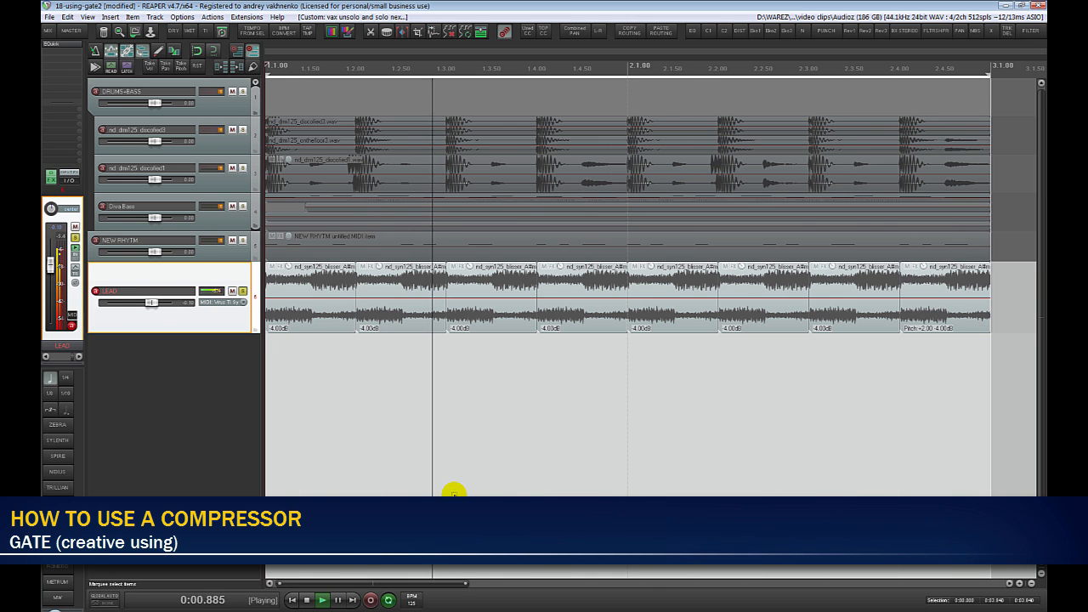
- Add a 0 dB pre-fader send from the NEW RHYTM track to LEAD, routing audio 1/2 to channels 3/4
key(Up)
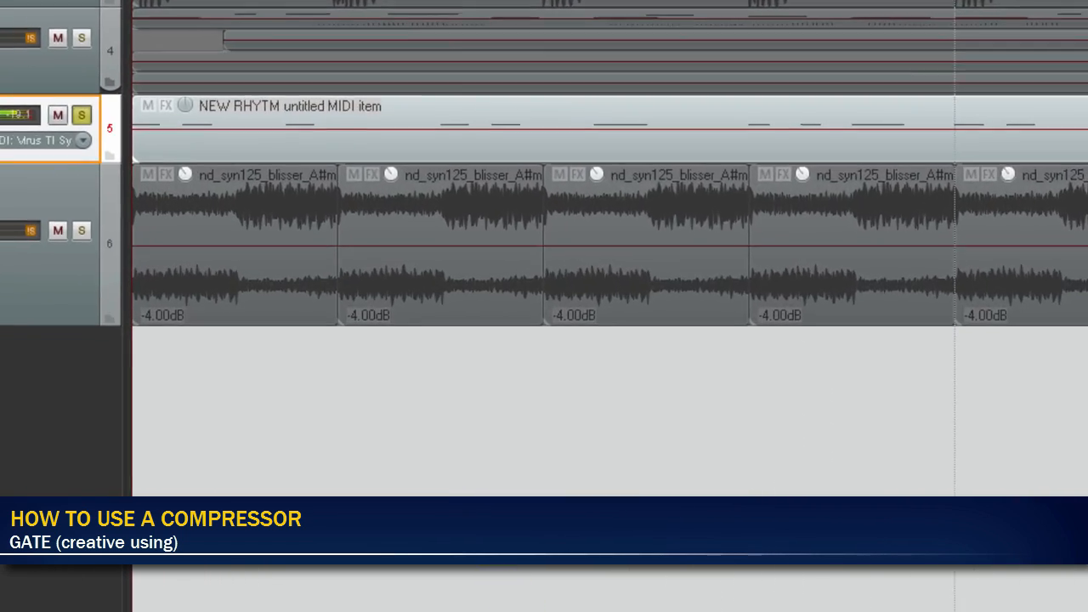
key(i)
click(370, 282)
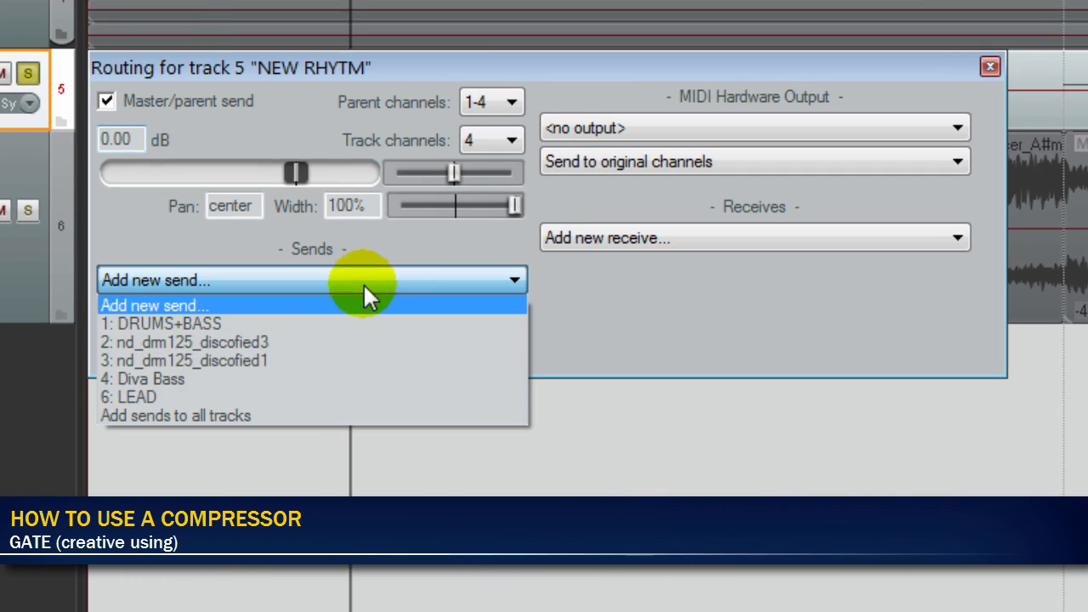
click(240, 396)
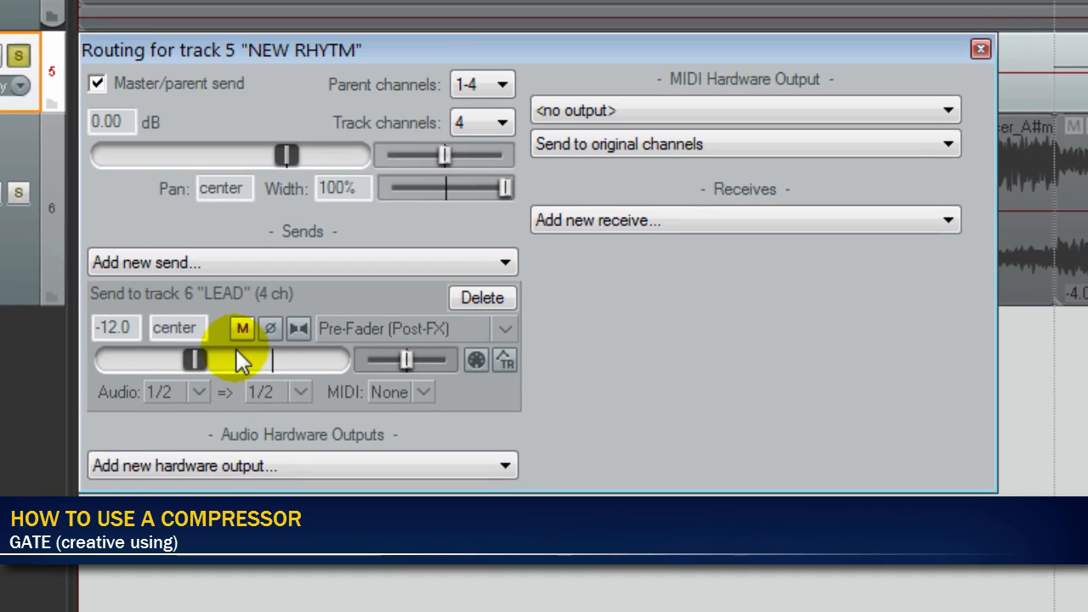
double_click(238, 355)
click(300, 393)
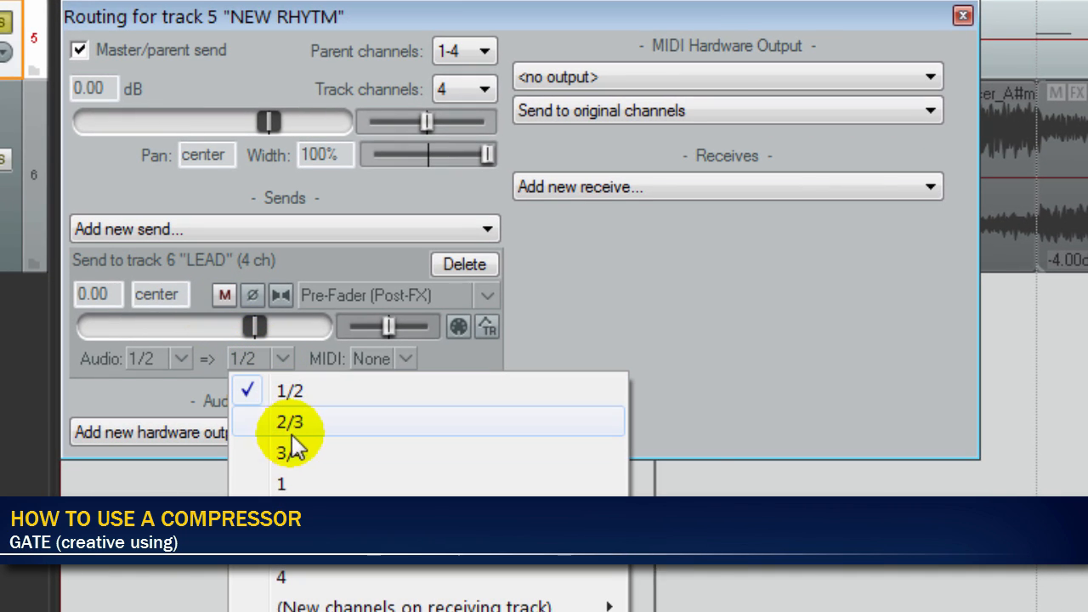
click(331, 453)
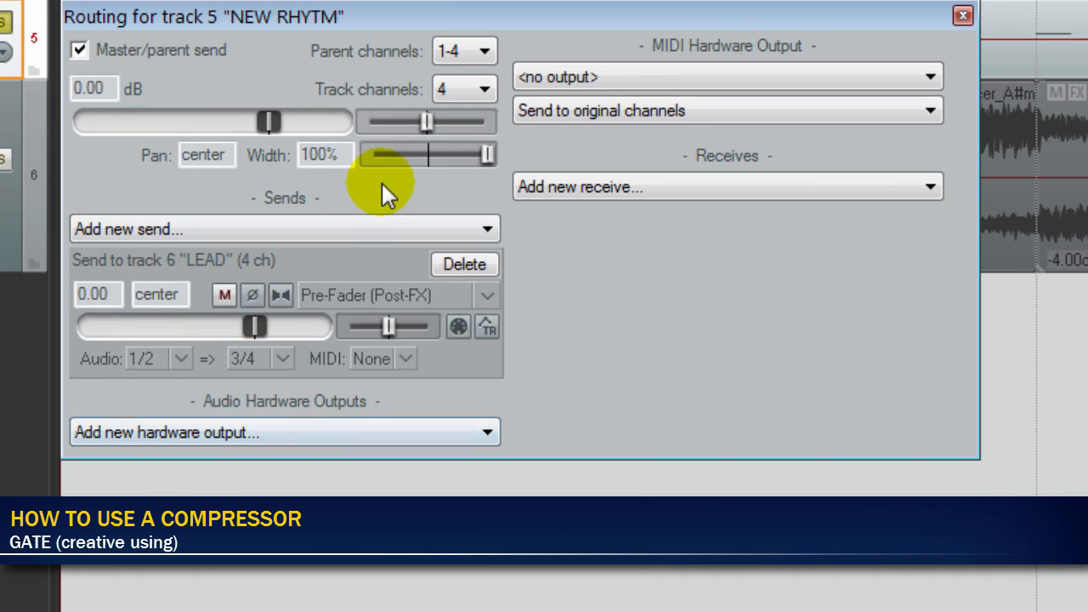
key(Escape)
- During playback, lower the NEW RHYTM track's volume to -inf and unsolo it
key(space)
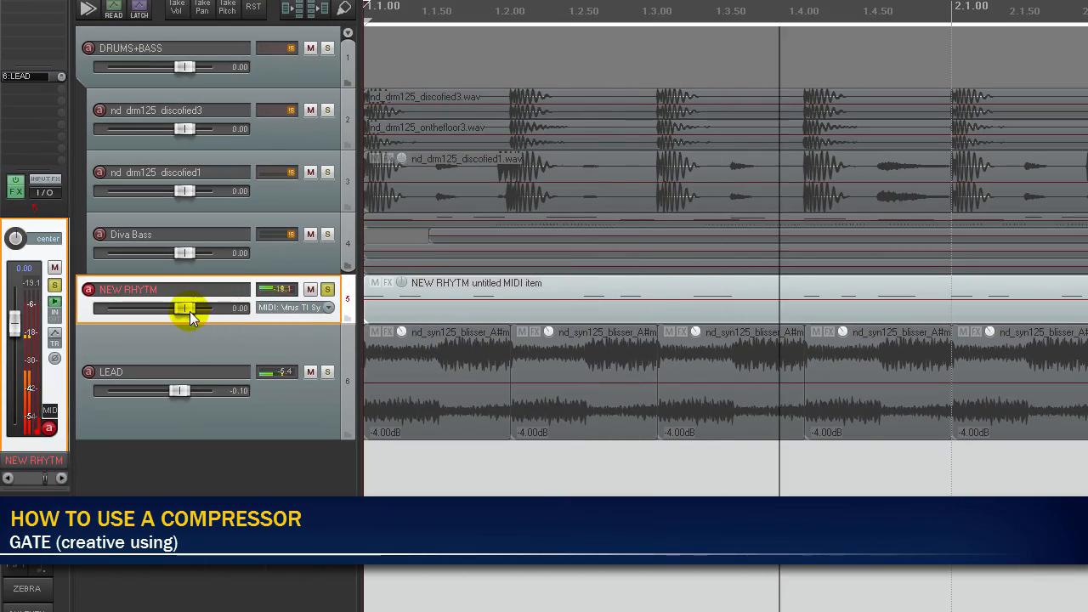
drag(190, 311, 82, 320)
click(327, 290)
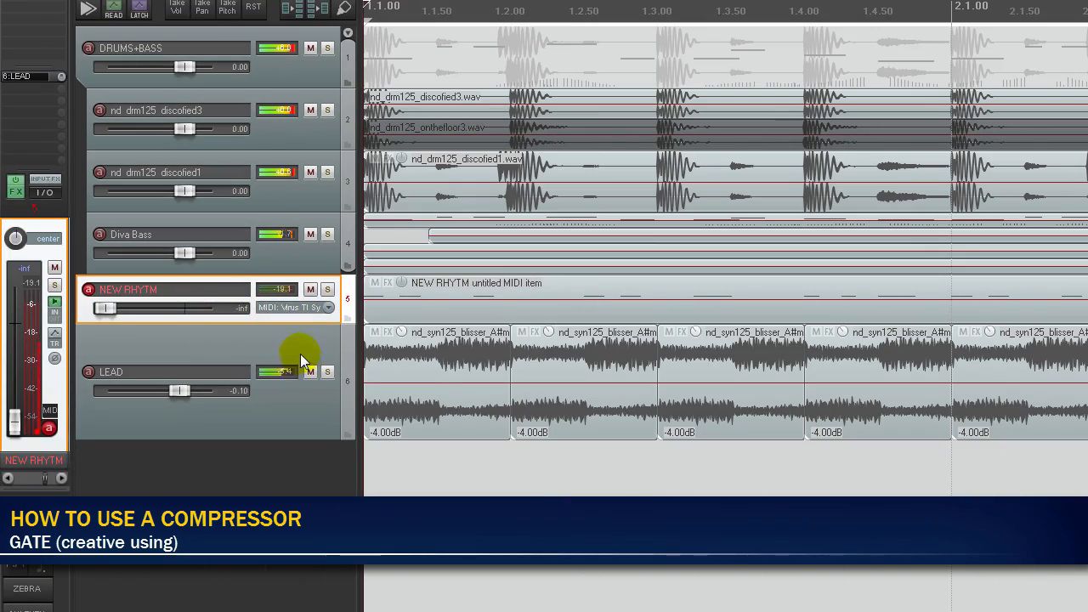
- Insert ReaGate on the LEAD track and set its detector input to Auxiliary Input L+R
click(301, 355)
click(31, 5)
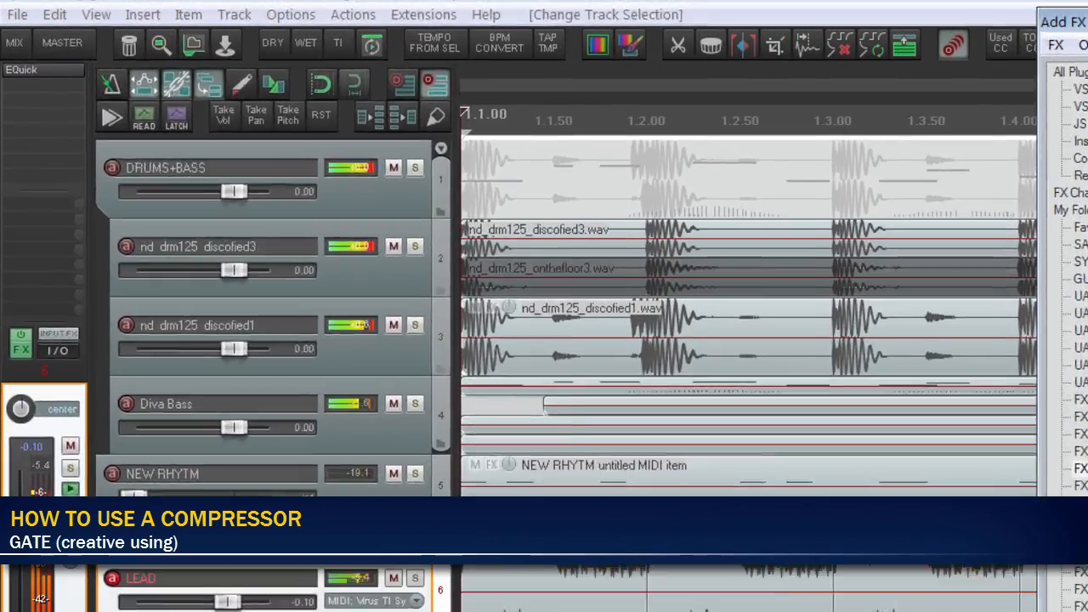
double_click(741, 286)
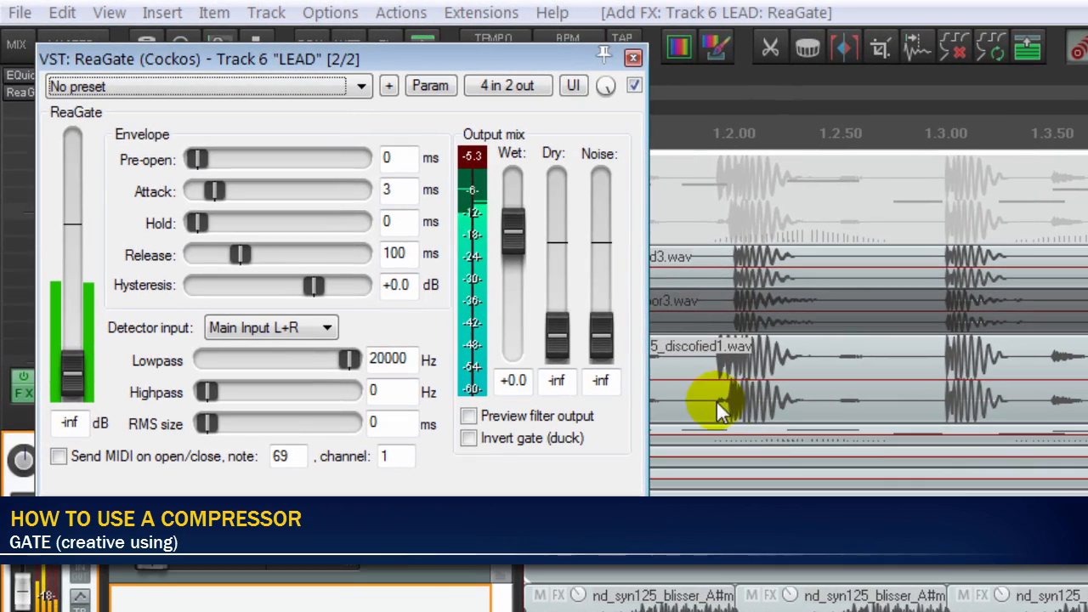
click(315, 329)
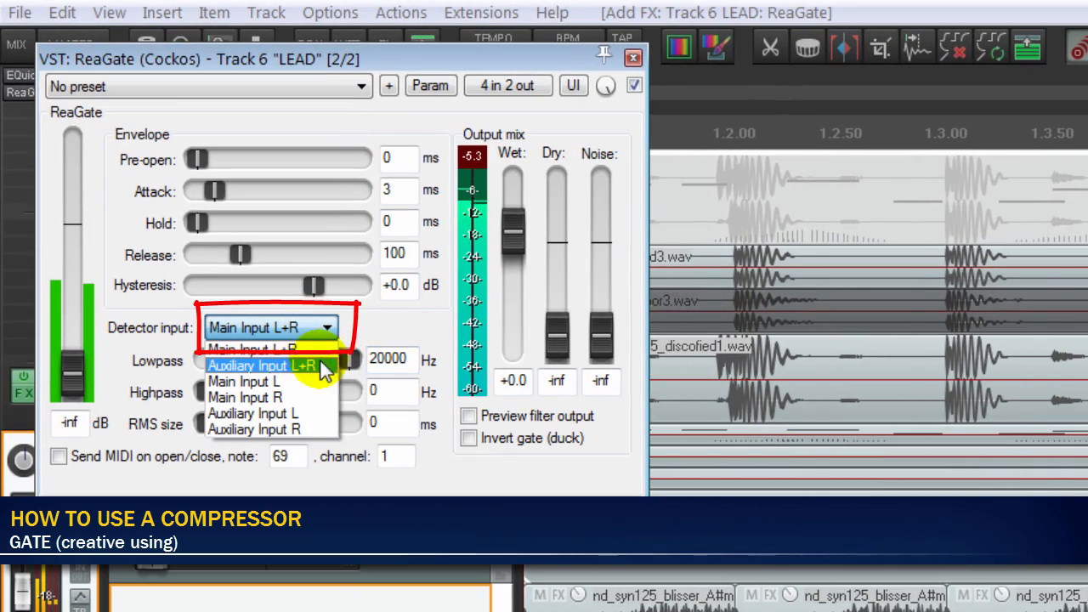
click(303, 371)
- Set ReaGate's threshold to -24.9 dB and release to 17 ms, and readjust NEW RHYTM's volume, leaving it at -inf
mouse_move(73, 371)
mouse_down()
mouse_move(74, 304)
mouse_move(74, 316)
mouse_up()
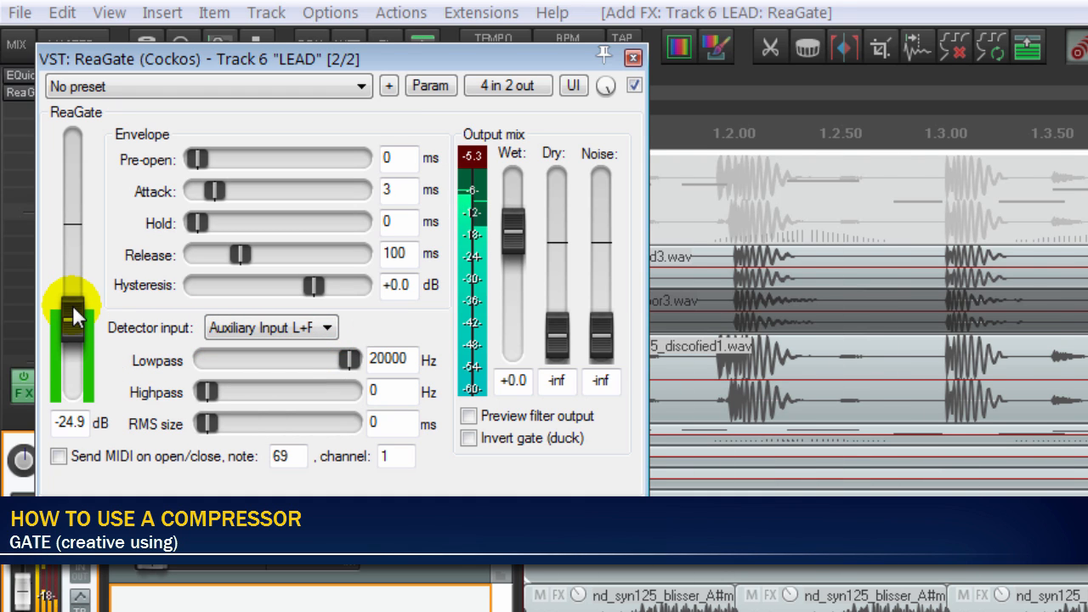
drag(235, 253, 214, 262)
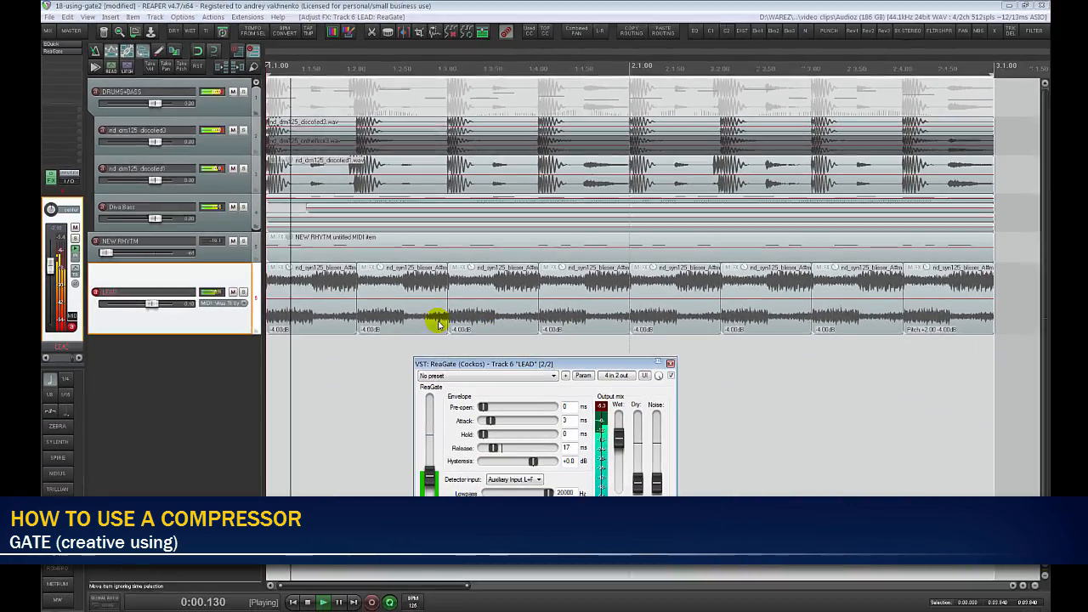
mouse_move(107, 251)
mouse_down()
mouse_move(170, 267)
mouse_move(102, 252)
mouse_up()
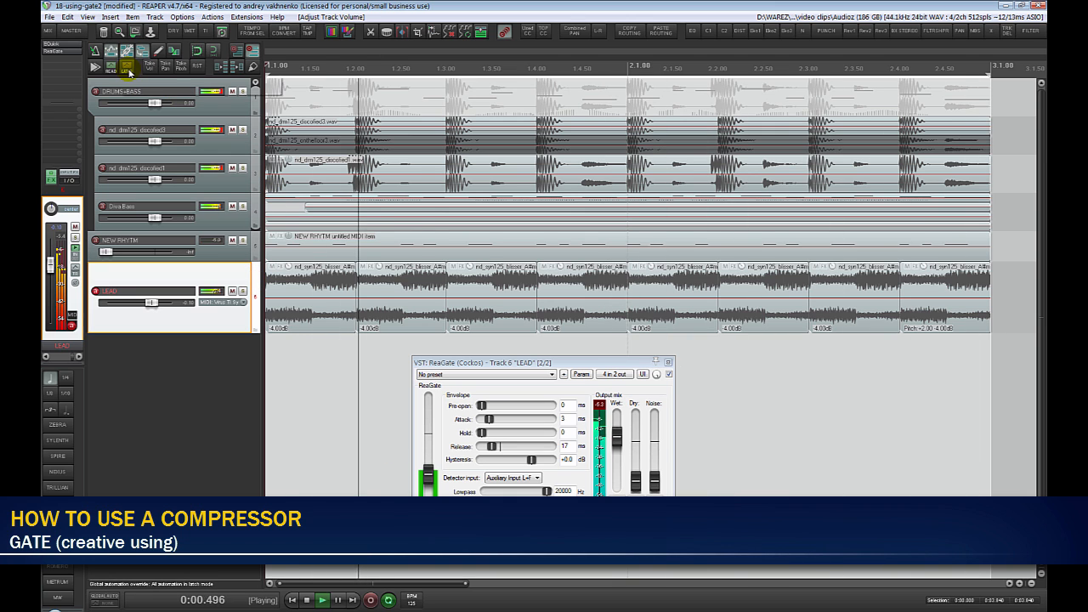
- Record automation of ReaGate's release on LEAD in latch mode, play it back in read mode, and close the gate window
click(129, 72)
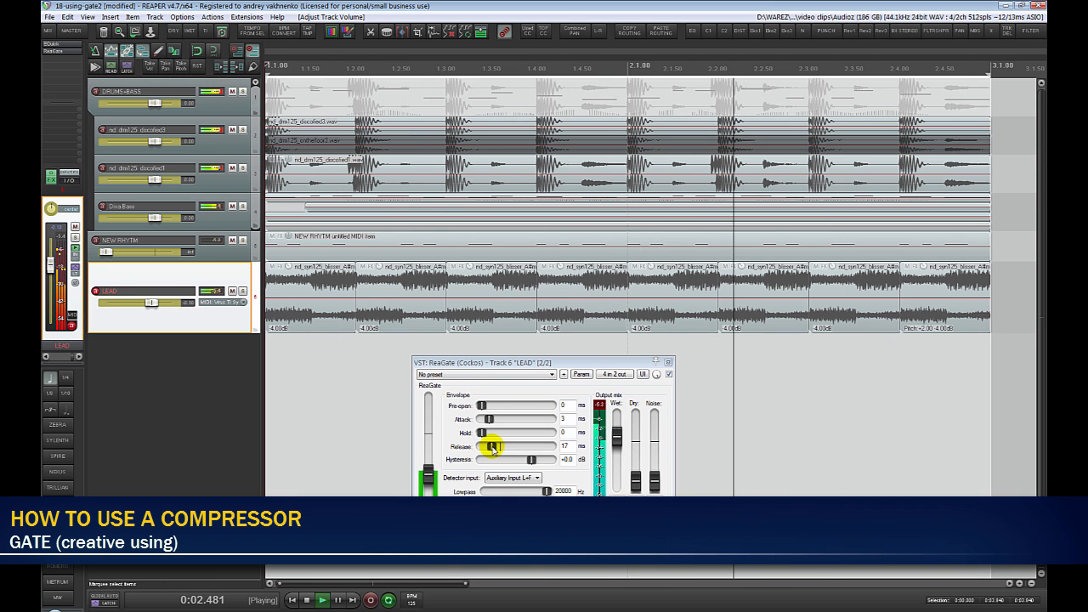
drag(493, 449, 490, 451)
key(space)
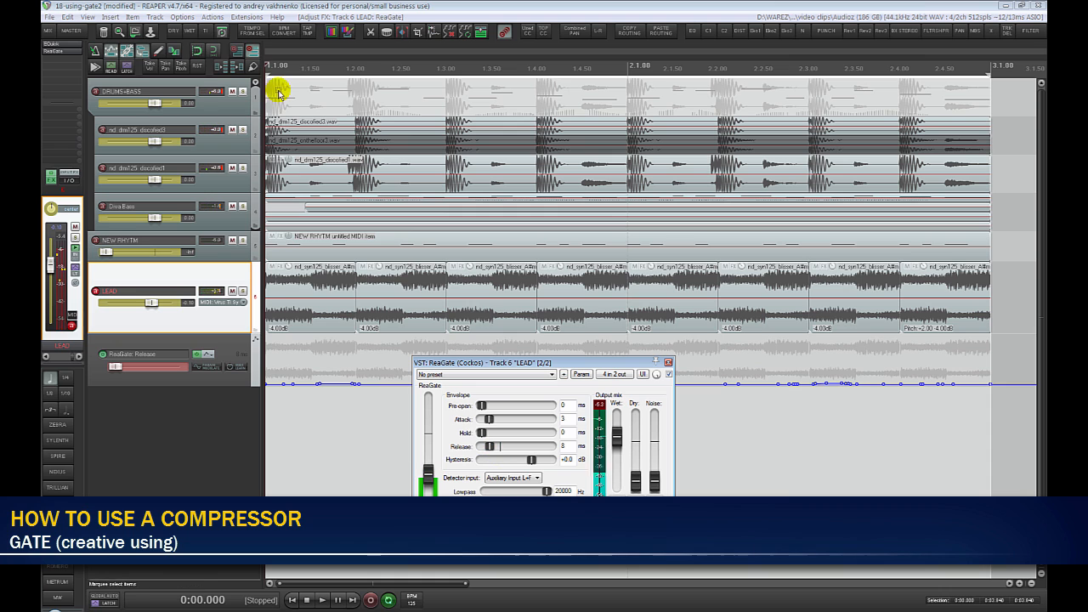
click(111, 68)
key(space)
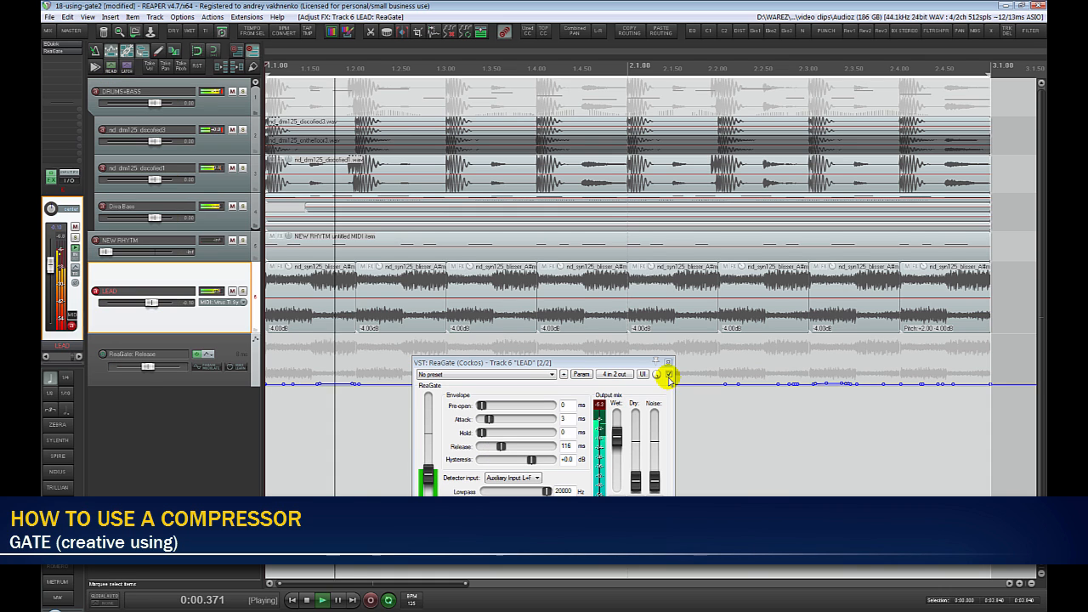
click(669, 363)
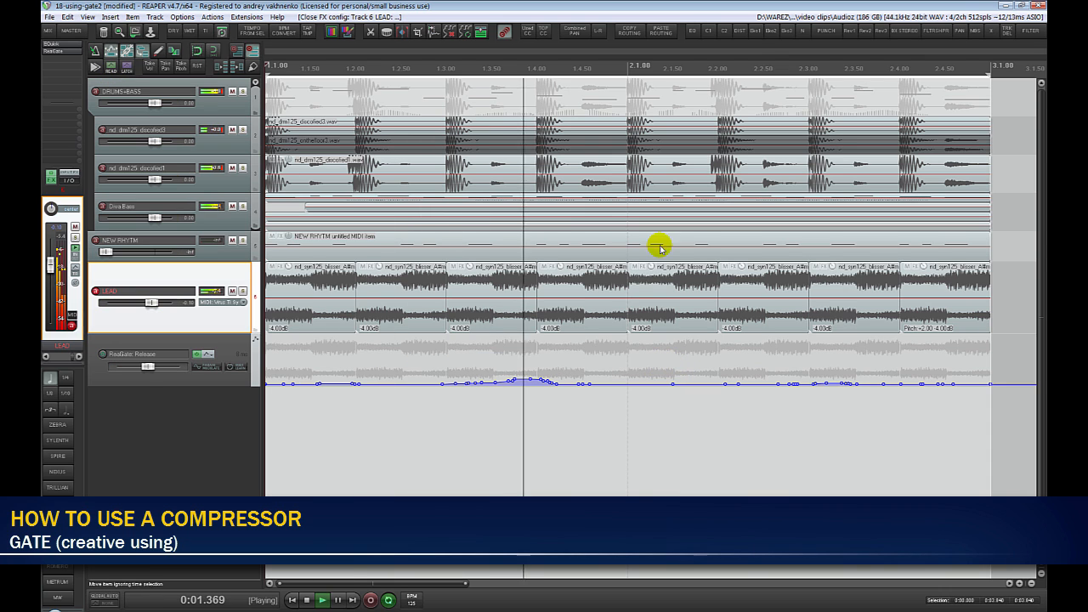
- Insert the DubStation 1.5 delay on LEAD with the Automagic Dub preset and adjust its dry/wet mix
click(755, 32)
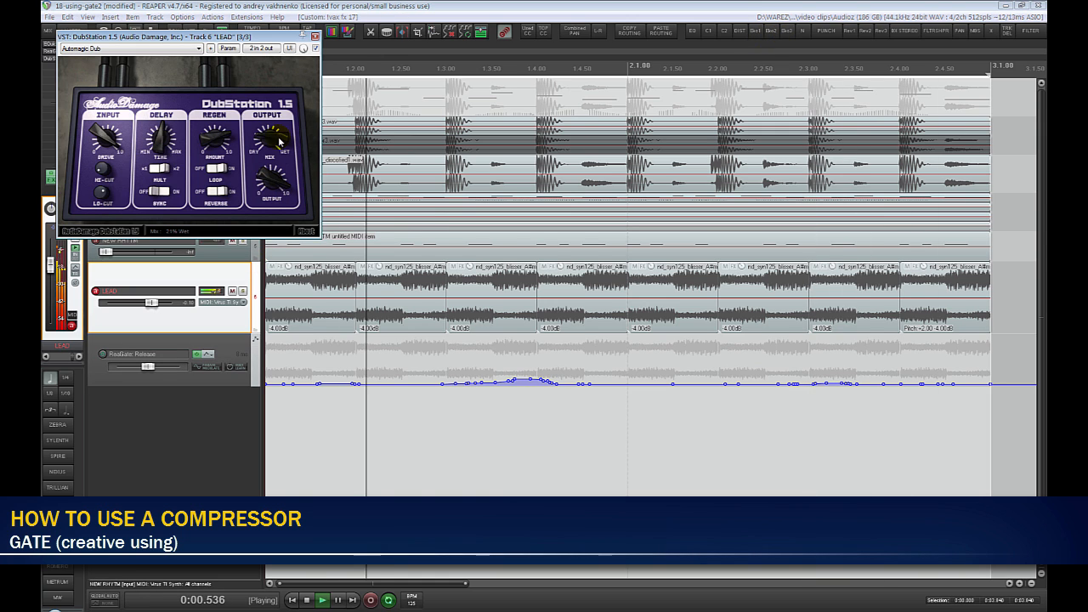
drag(279, 142, 276, 148)
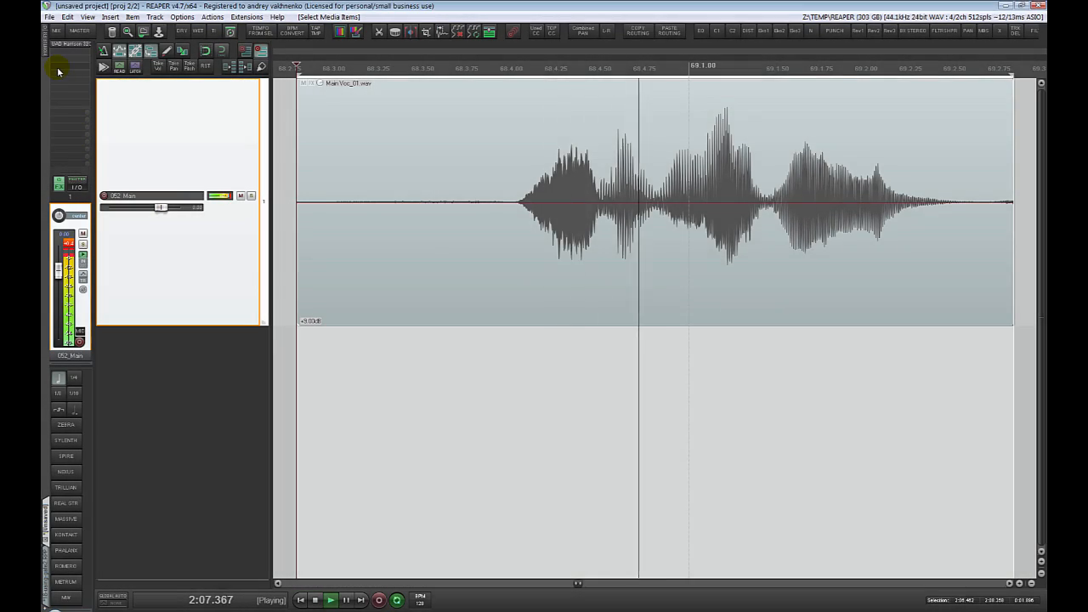
- Insert iZotope Nectar 2 on the 052_Main vocal track
click(58, 72)
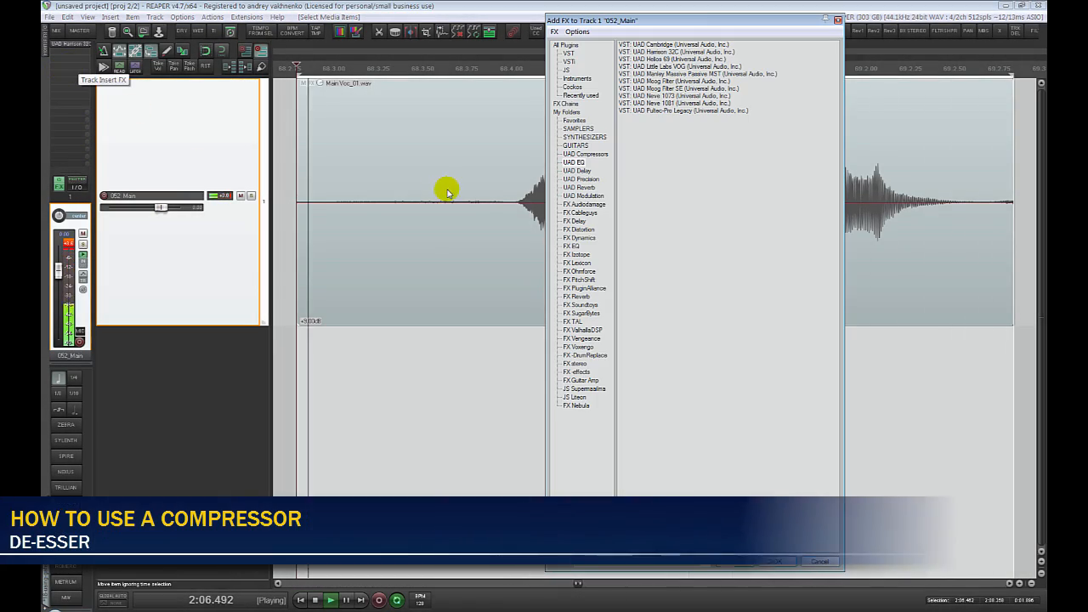
click(587, 254)
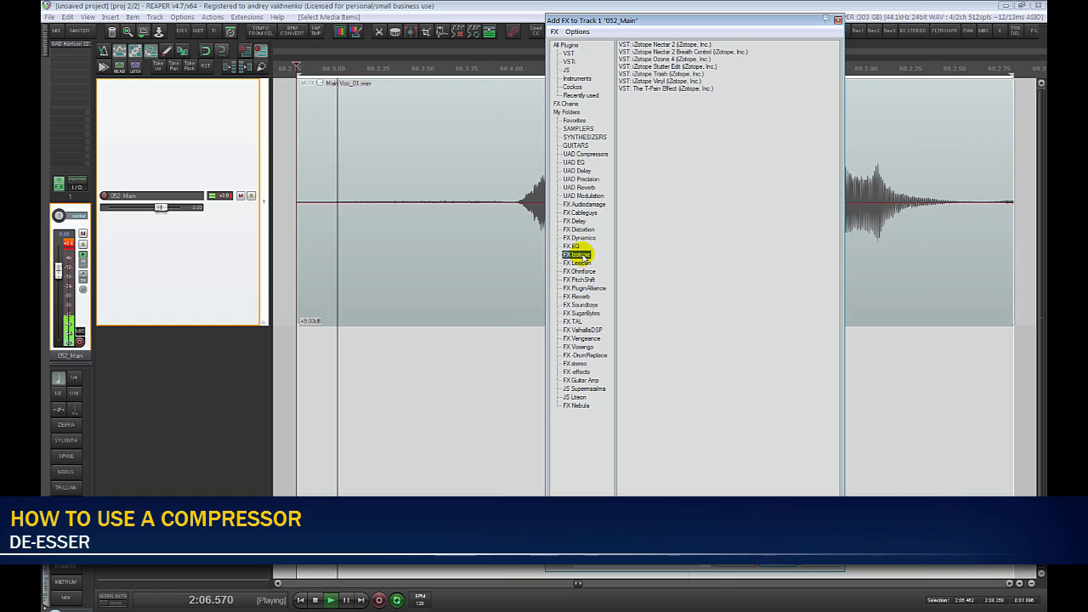
double_click(660, 45)
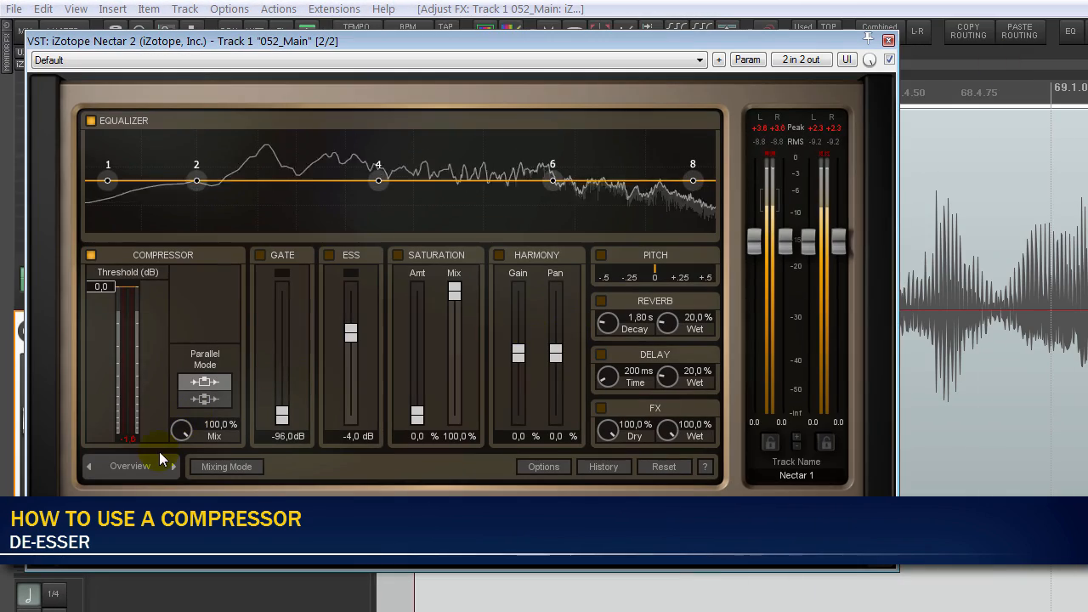
- Show Nectar 2's Advanced view, enable the De-Esser module, and set its threshold to -7.0
click(173, 466)
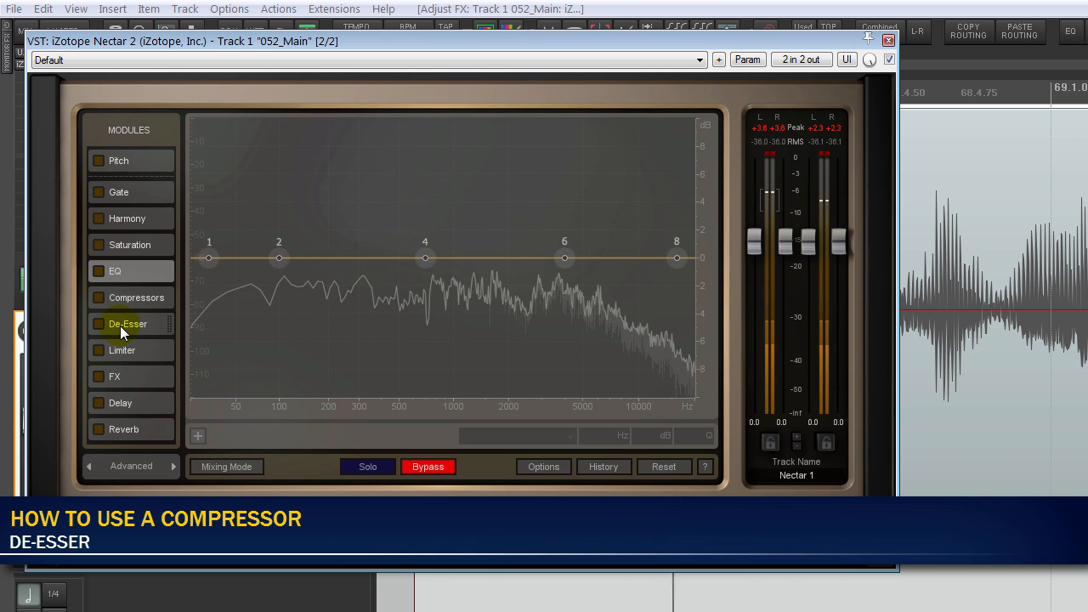
click(120, 326)
click(100, 324)
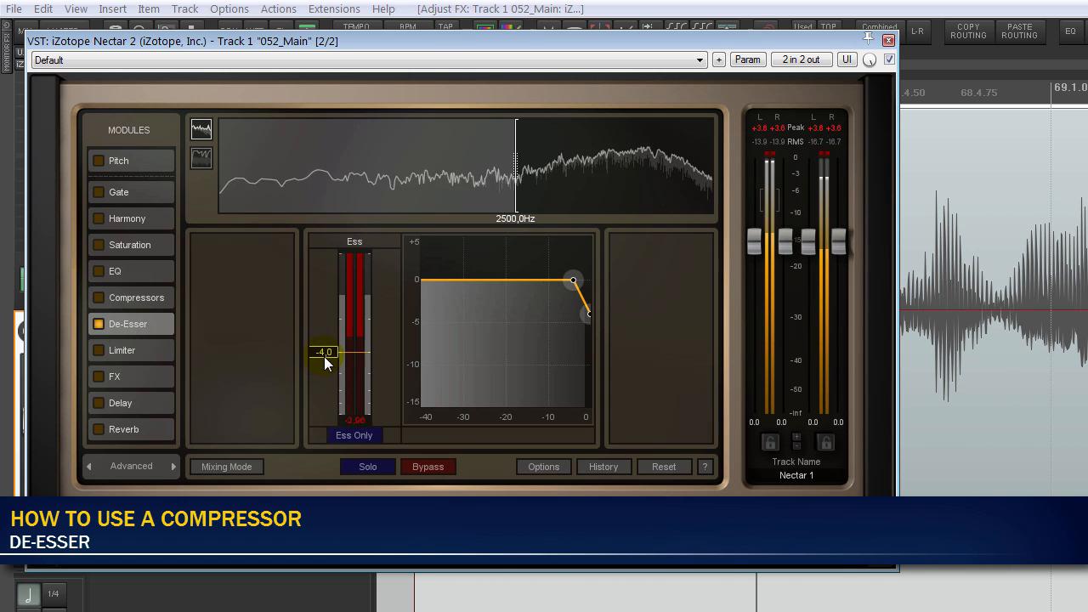
drag(325, 353, 328, 384)
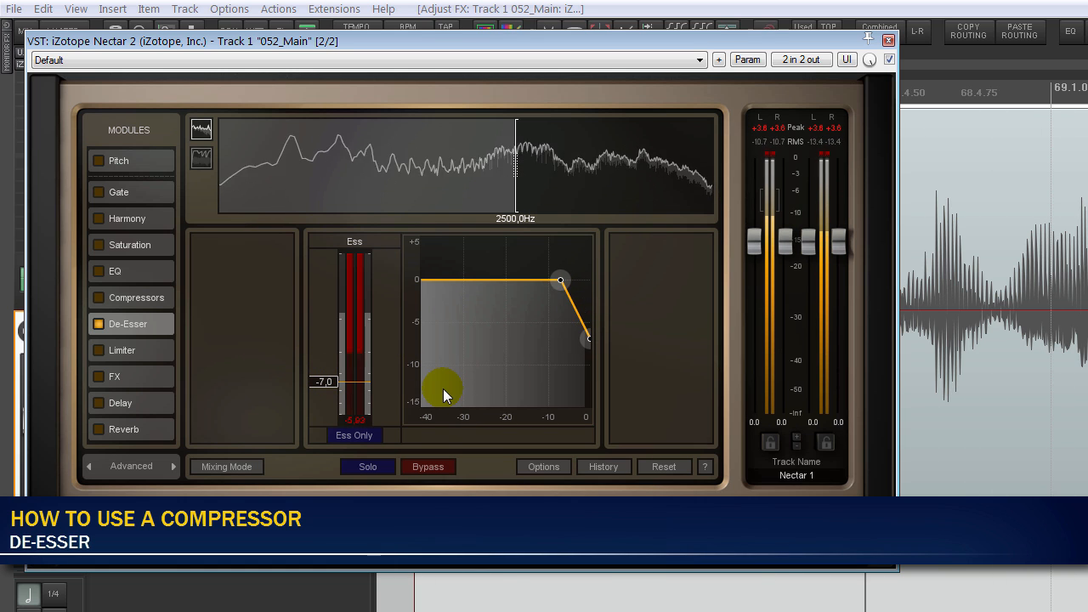
- Audition the detected sibilance with Ess Only, and compare the vocal with the De-Esser off and on
click(371, 434)
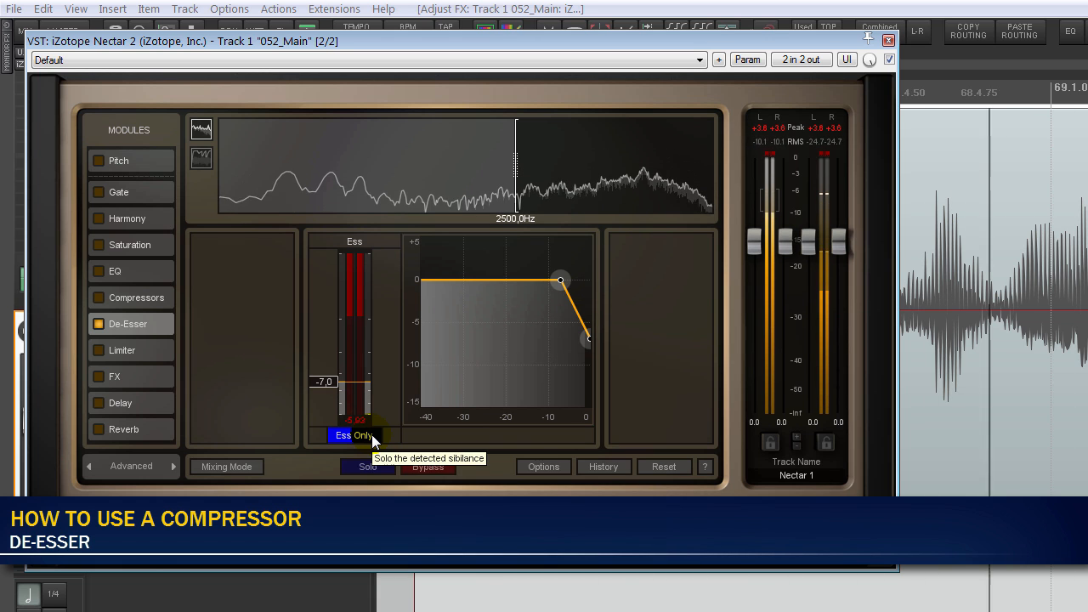
click(372, 434)
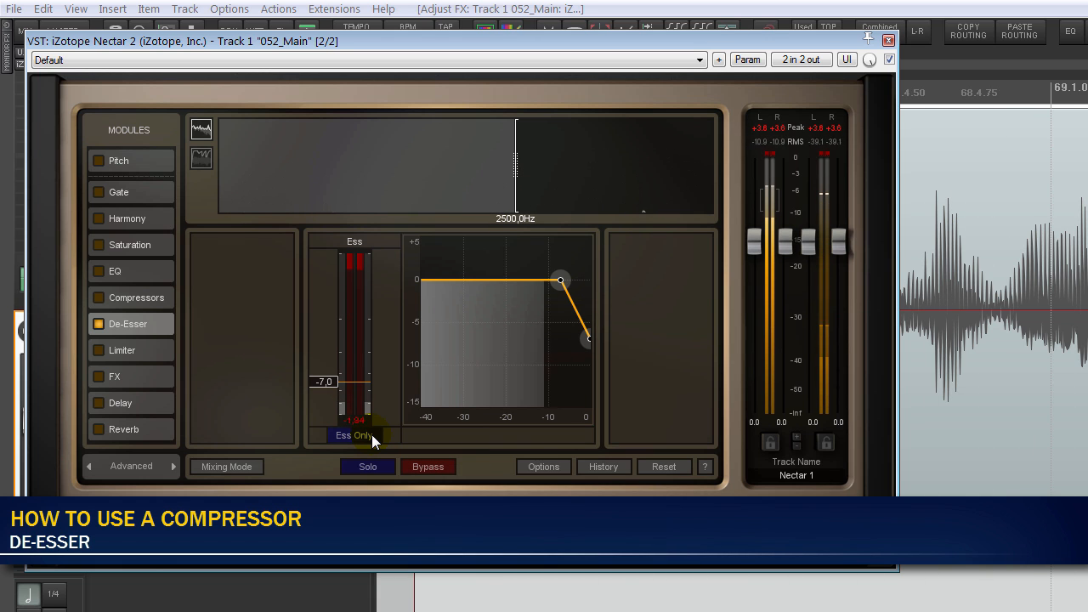
click(100, 324)
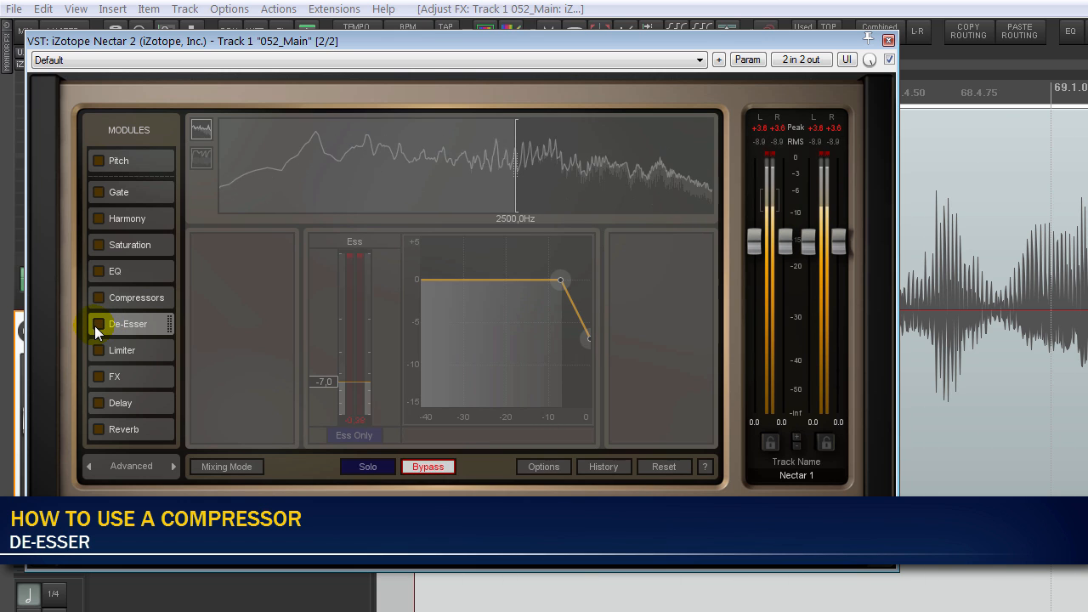
click(96, 325)
- Lower the De-Esser threshold to -9.3 and compare the vocal with the module off and on
mouse_move(325, 382)
mouse_down()
mouse_move(335, 414)
mouse_move(334, 399)
mouse_up()
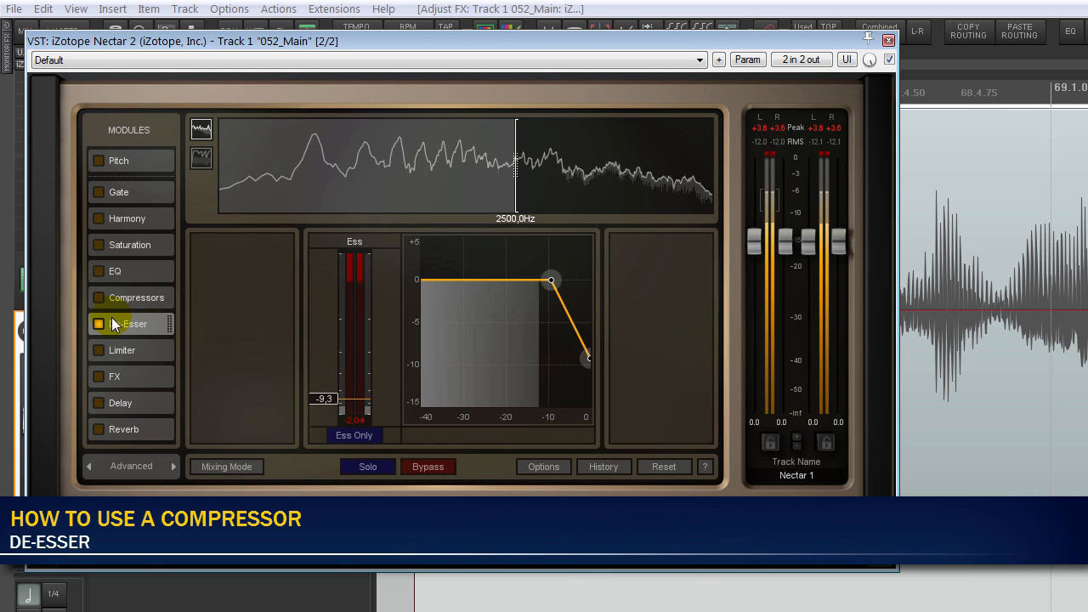
click(100, 325)
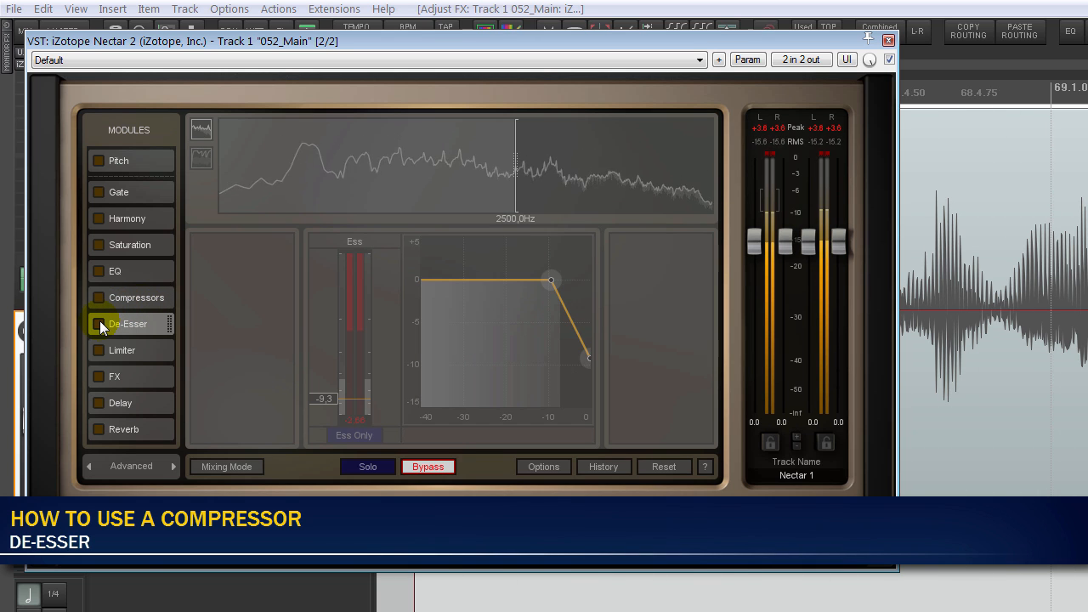
click(99, 326)
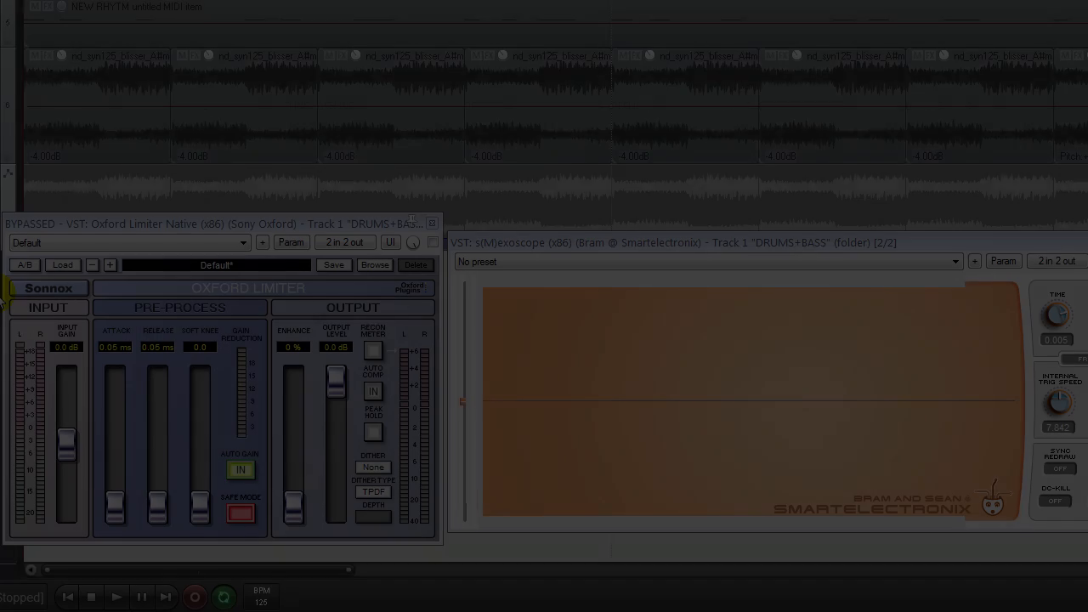
- Play the loop and toggle the Oxford Limiter on DRUMS+BASS to compare peaks on the oscilloscope, leaving it active
key(space)
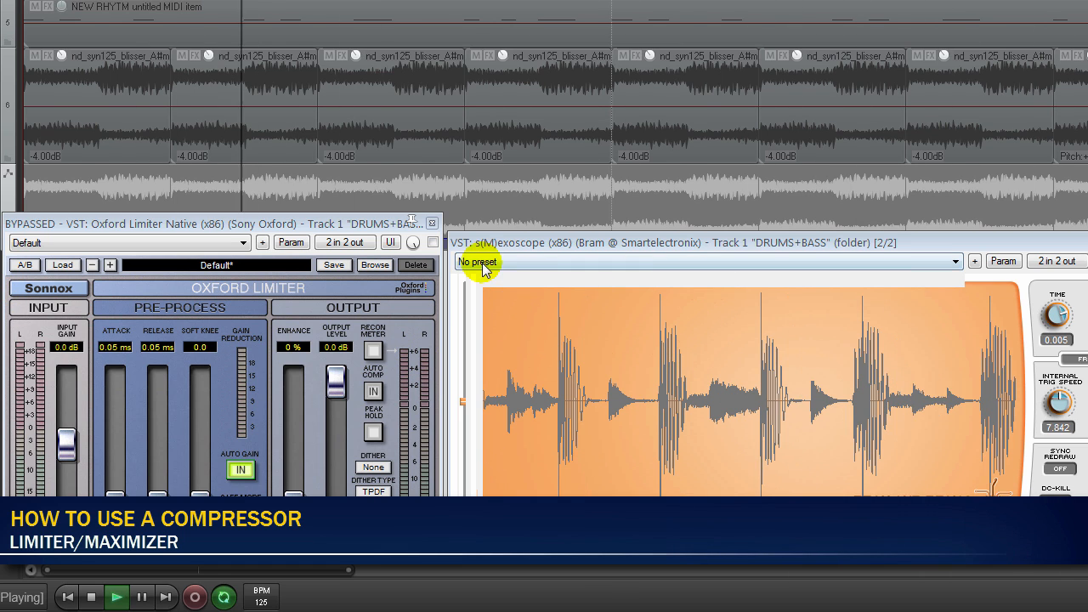
click(433, 243)
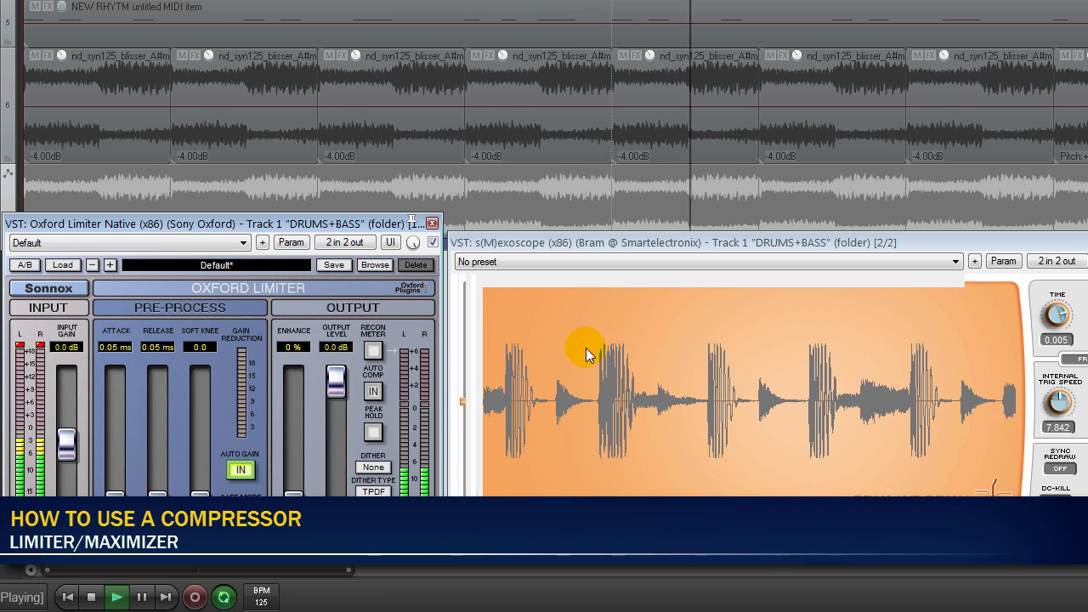
click(432, 243)
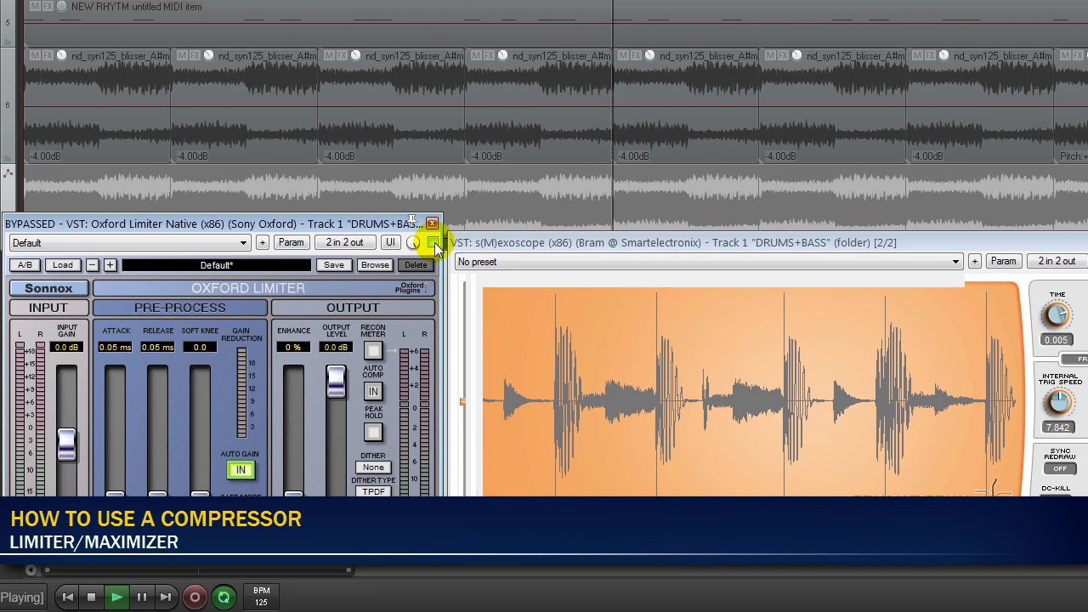
click(434, 244)
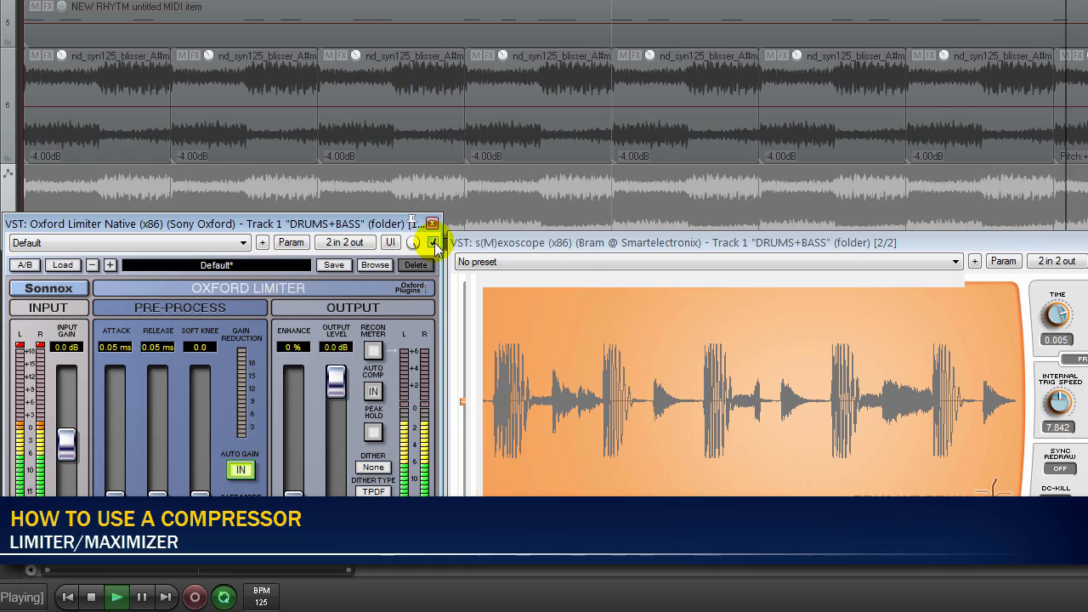
- Play the drum loop and add a new track below DRUMS named COPY of DRUMS
key(space)
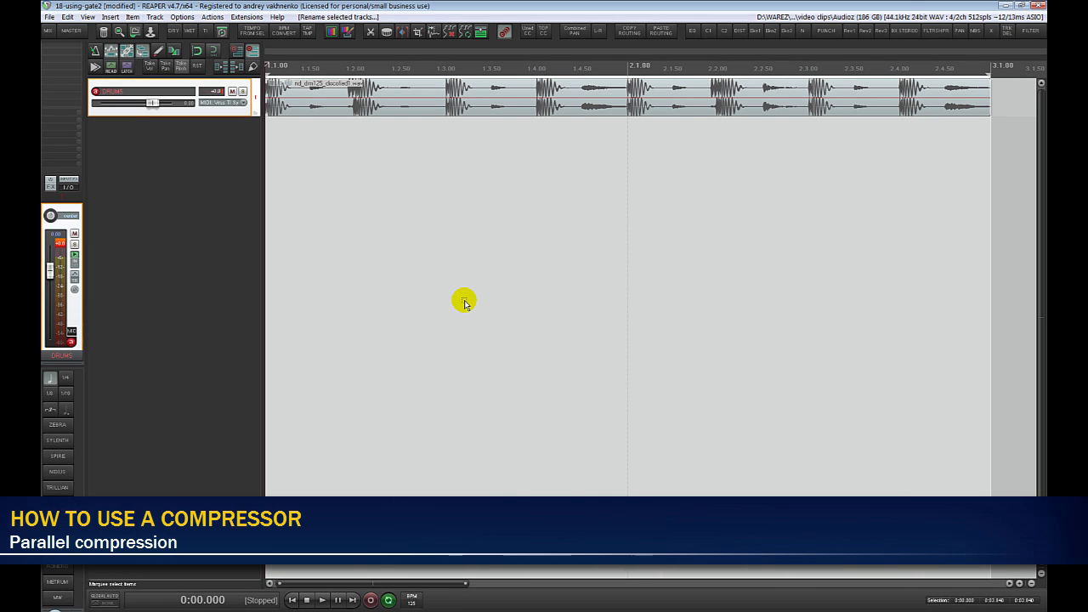
key(space)
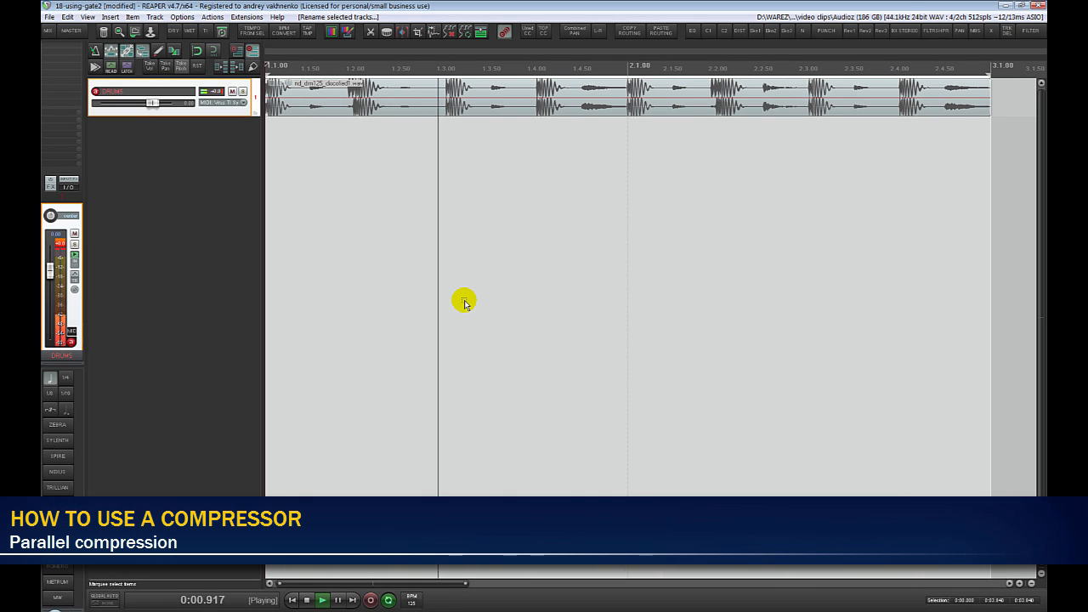
key(ctrl+t)
key(F2)
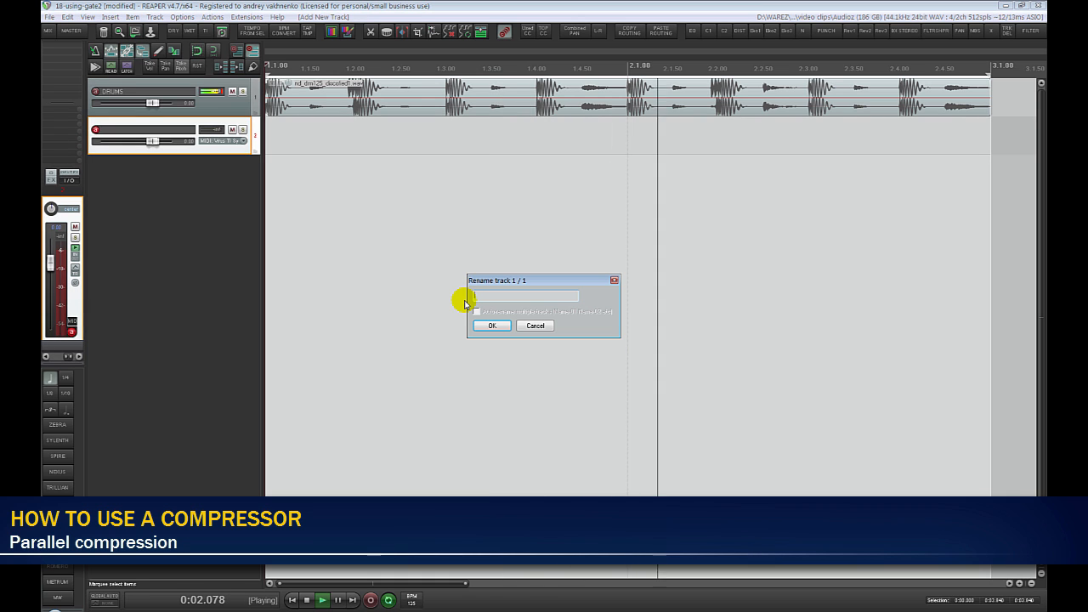
text(COPY)
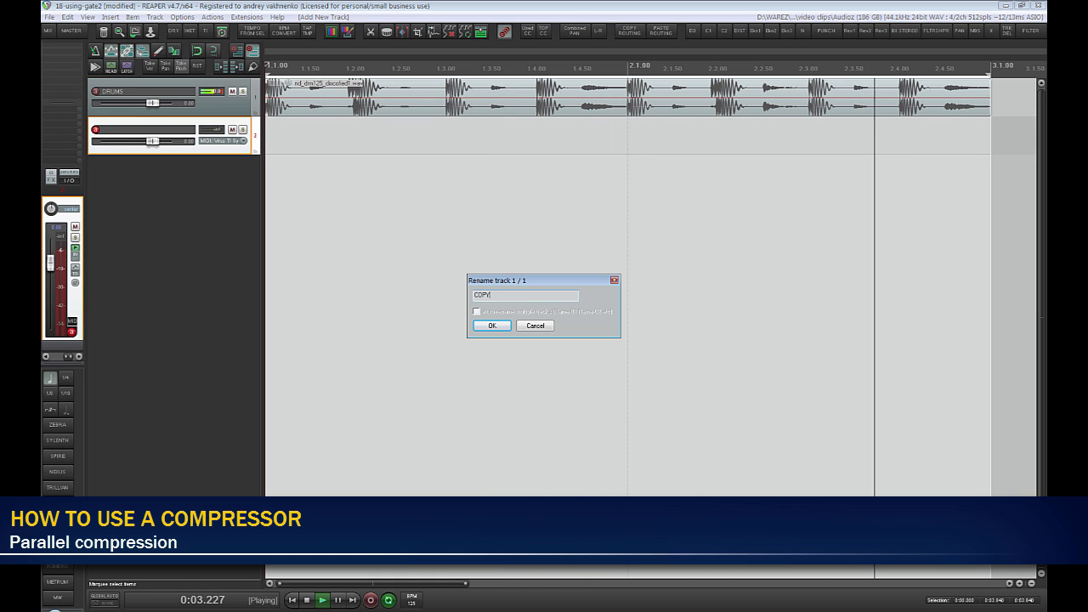
text( cf DRUMS)
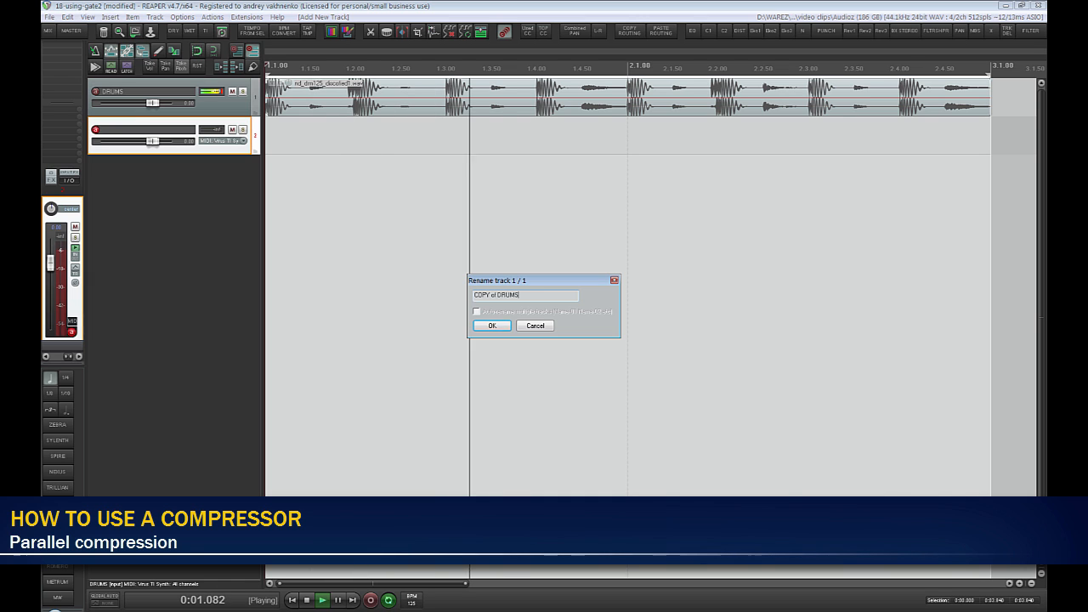
key(Return)
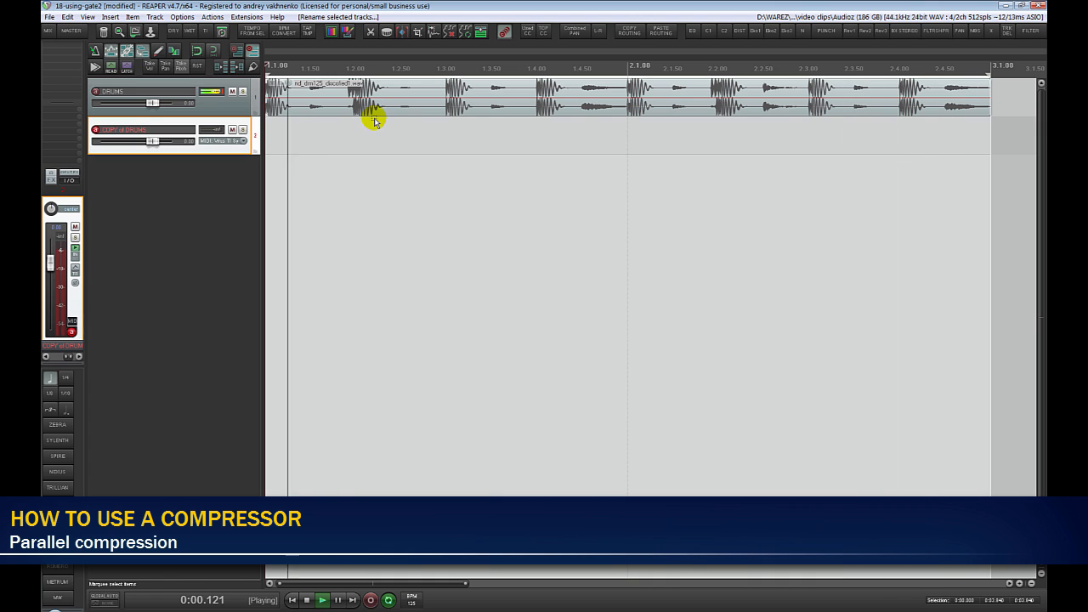
- Copy the drum loop item from DRUMS onto the COPY of DRUMS track and solo that copy
drag(370, 110, 372, 126)
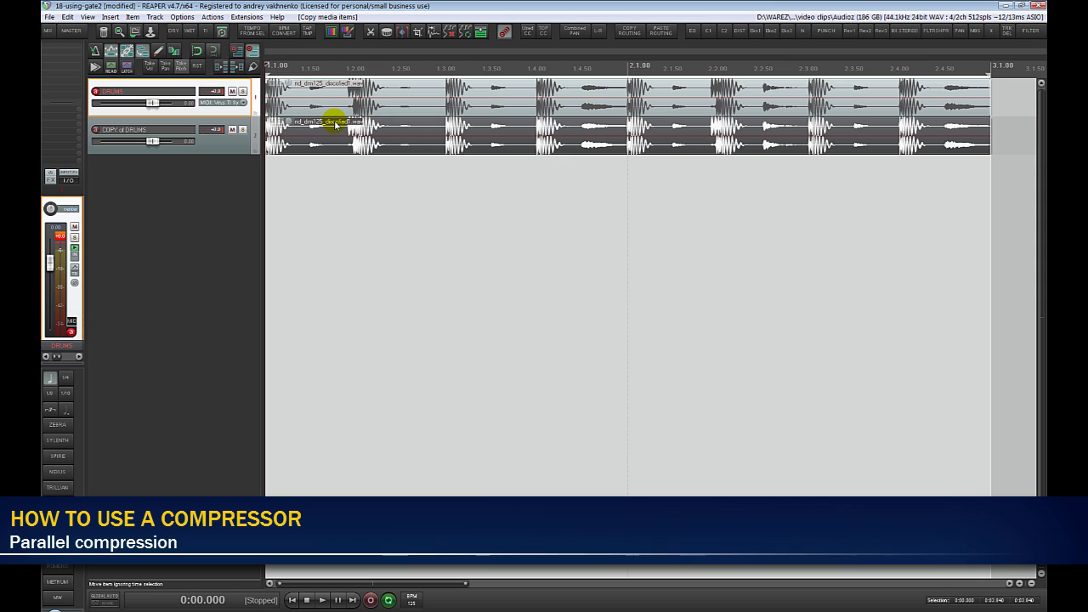
click(336, 123)
key(F6)
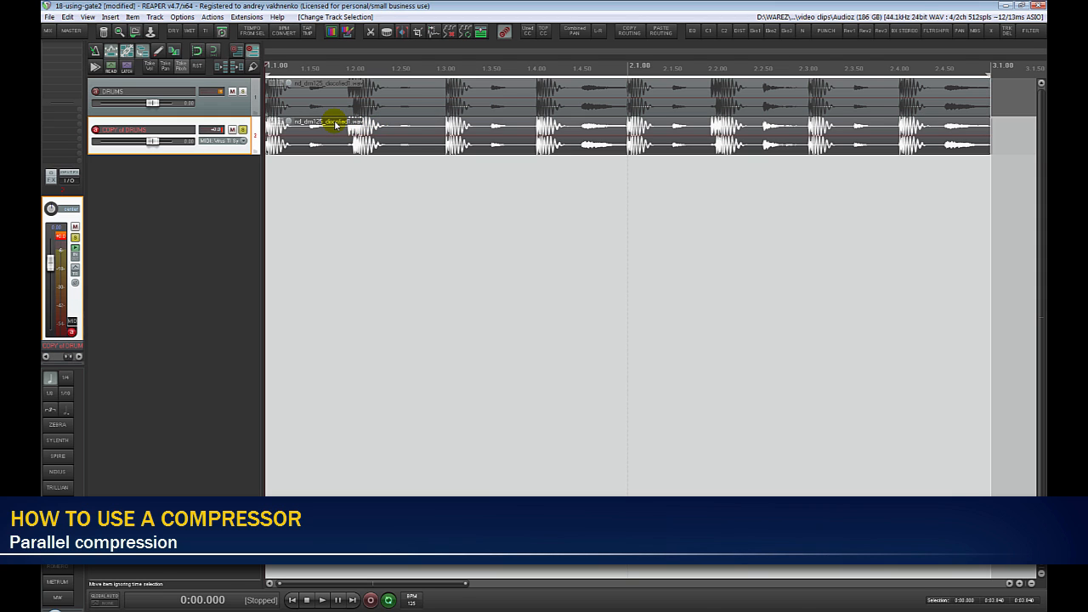
- Load Supercharger GT on COPY of DRUMS, lower Attack and Release, raise Compress for heavy gain reduction, and choose Dual Mono mode
click(713, 35)
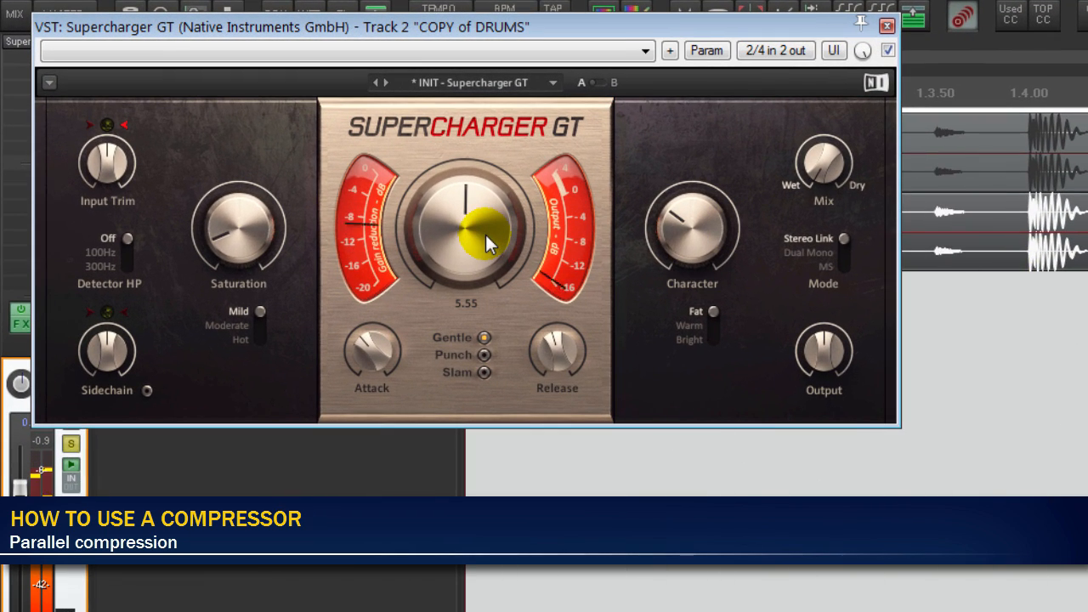
drag(383, 354, 381, 391)
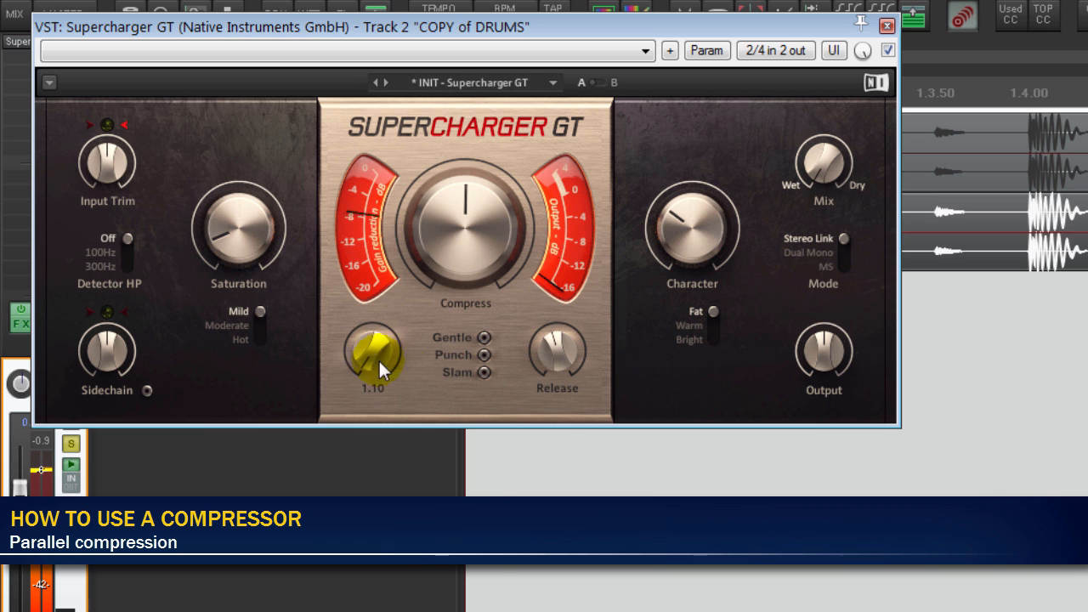
drag(552, 356, 553, 398)
drag(479, 306, 478, 244)
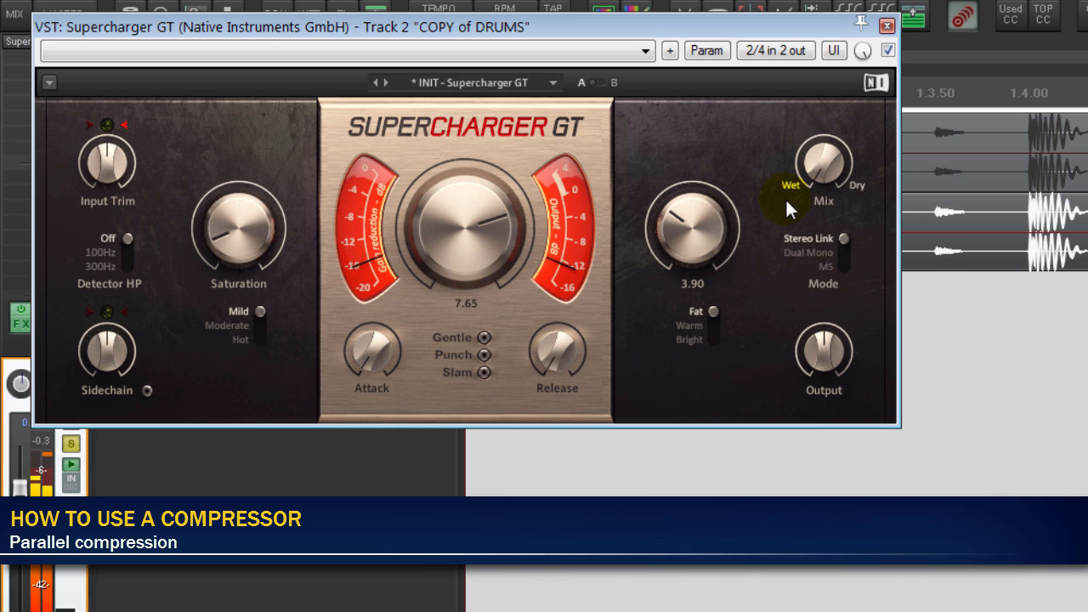
click(844, 247)
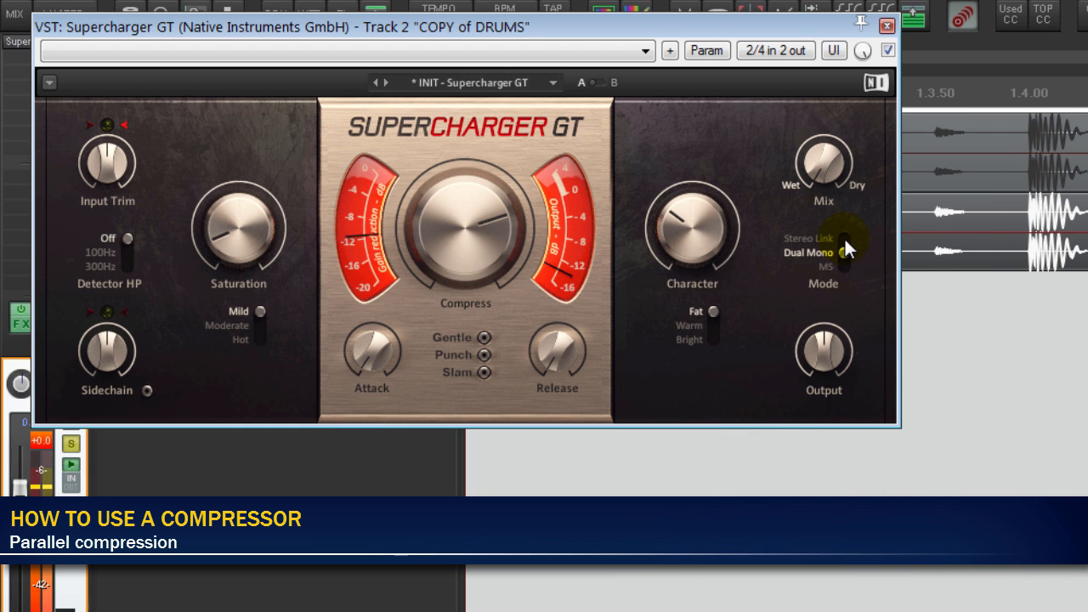
mouse_move(827, 354)
mouse_down()
mouse_move(827, 328)
mouse_move(827, 354)
mouse_up()
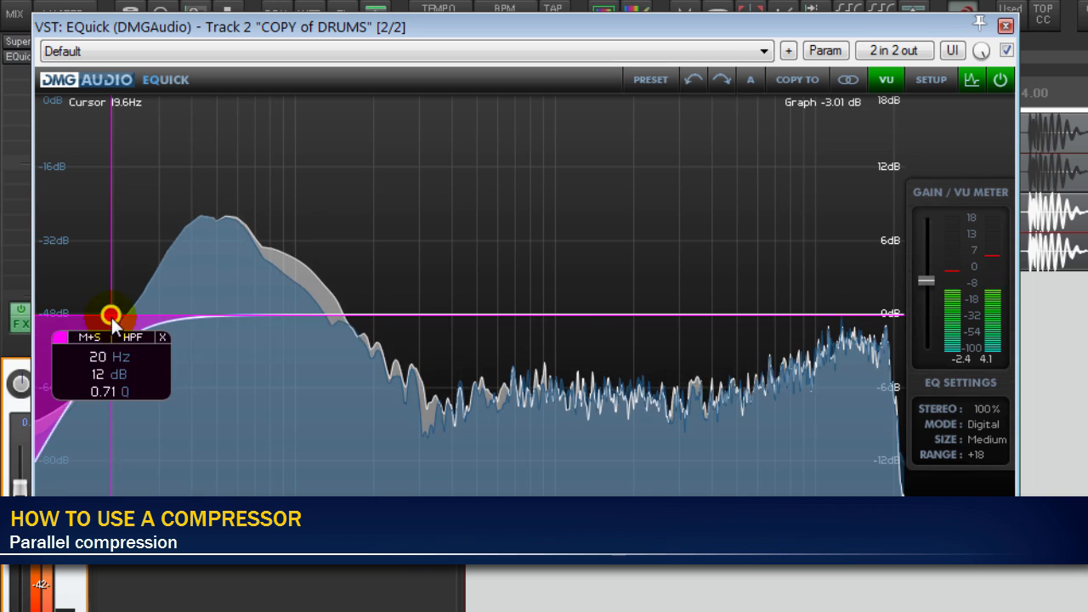
- Shape the drum copy in EQuick with a 69 Hz, 18 dB high-pass, an 18 dB low-pass, and a gentle high-frequency boost
drag(112, 317, 252, 391)
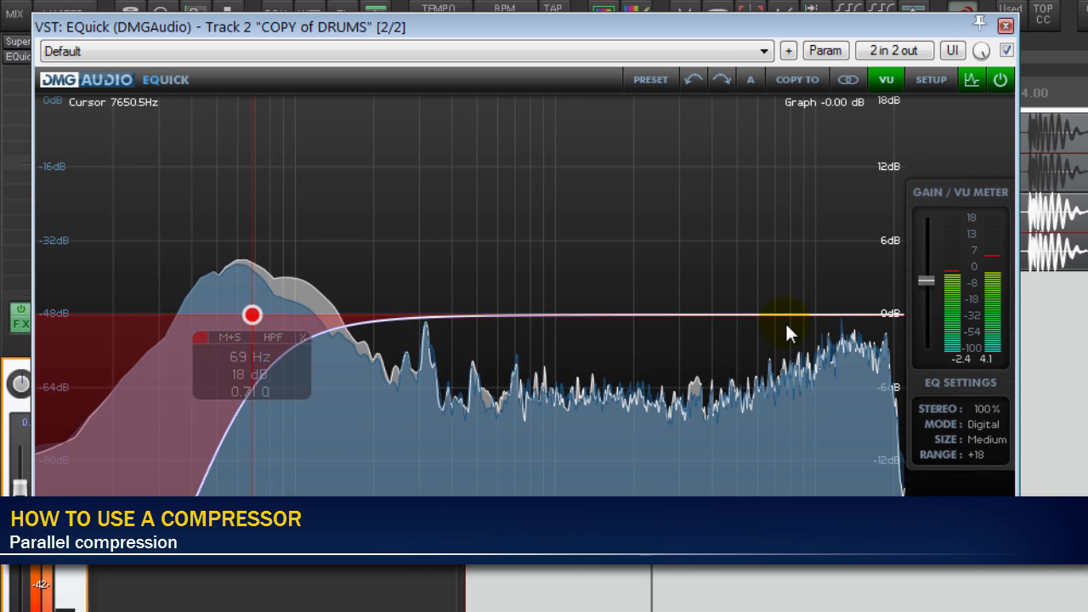
drag(850, 315, 834, 337)
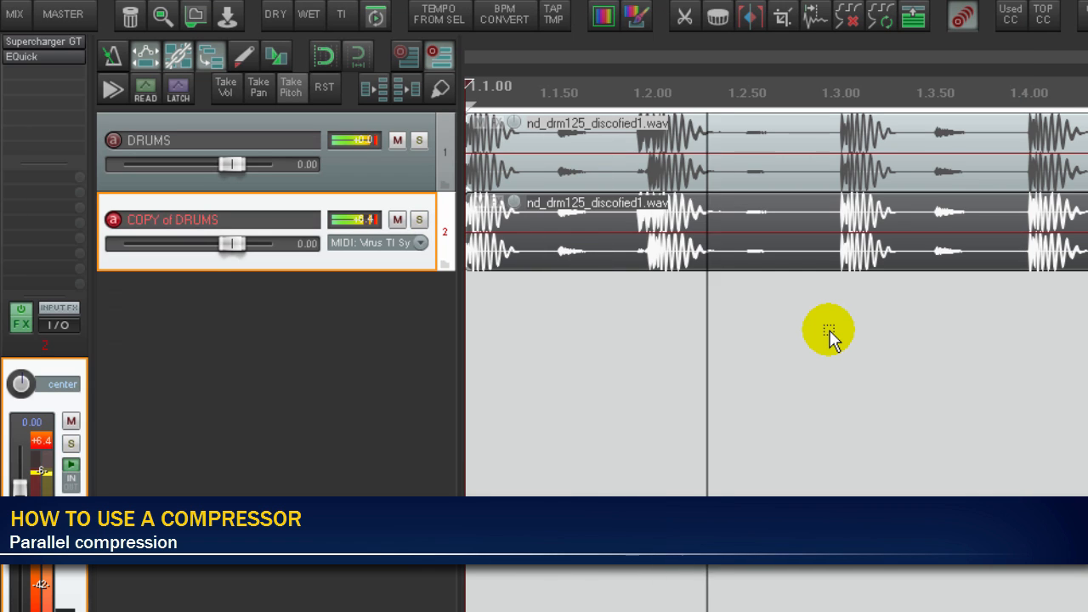
click(53, 60)
drag(661, 314, 821, 271)
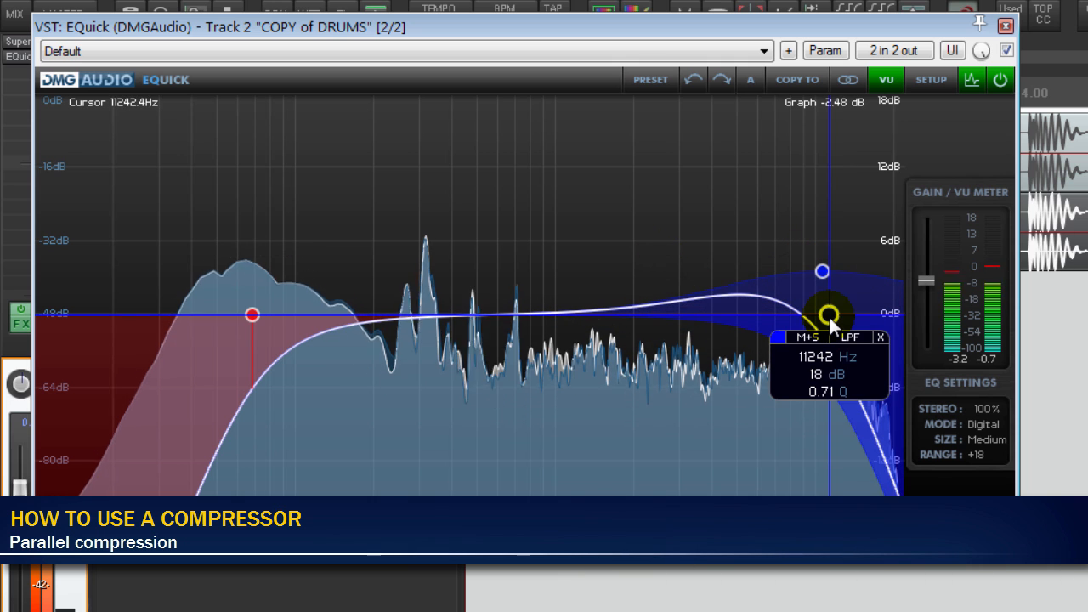
drag(829, 315, 847, 315)
drag(822, 272, 823, 280)
key(Escape)
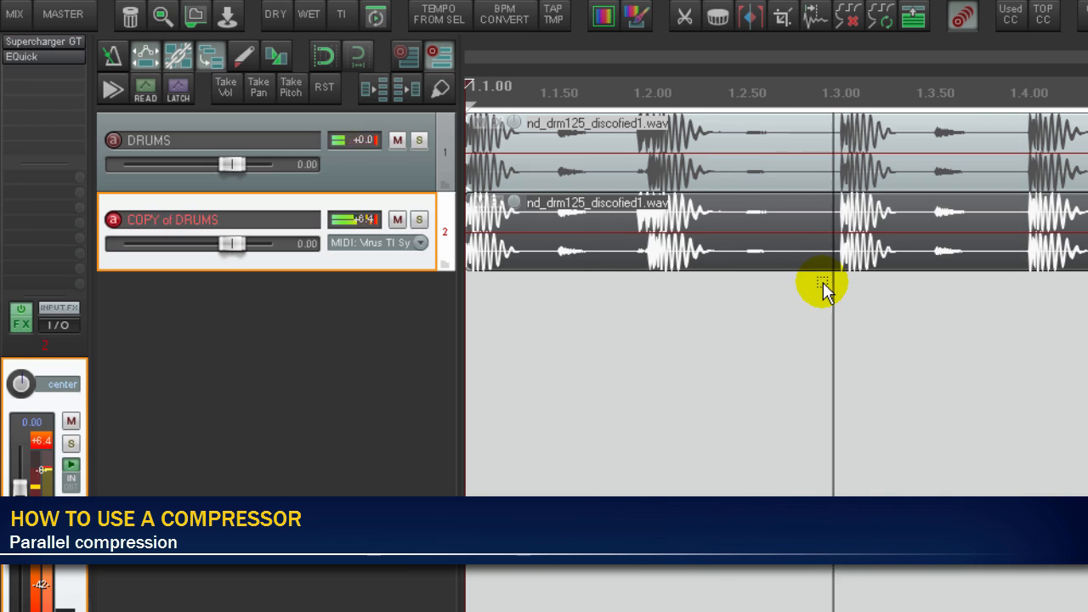
- Compare the drums with COPY of DRUMS muted and unmuted, leaving the copy audible
key(F5)
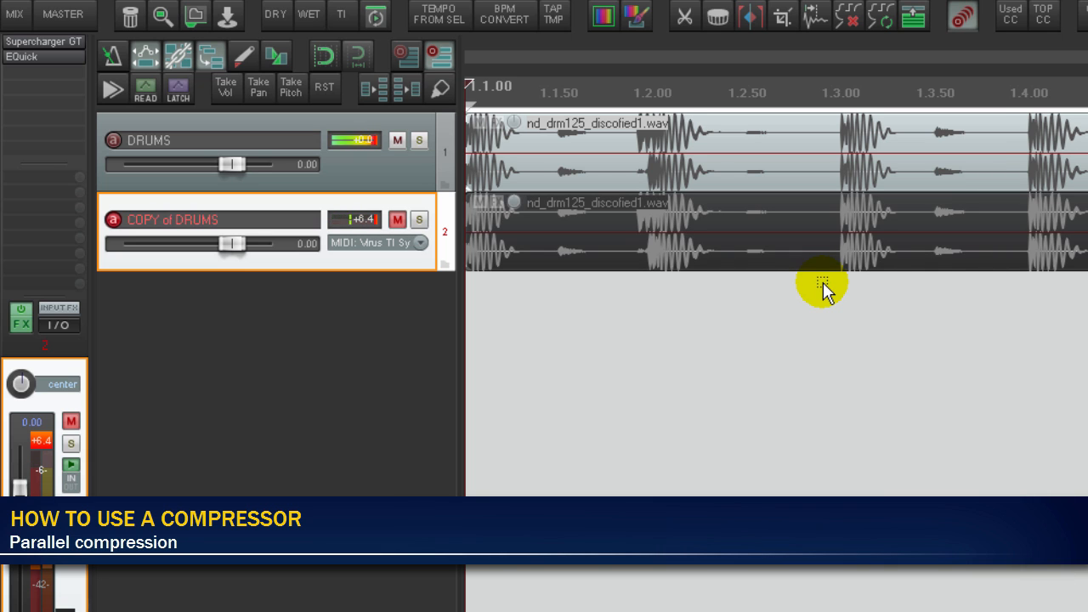
key(F5)
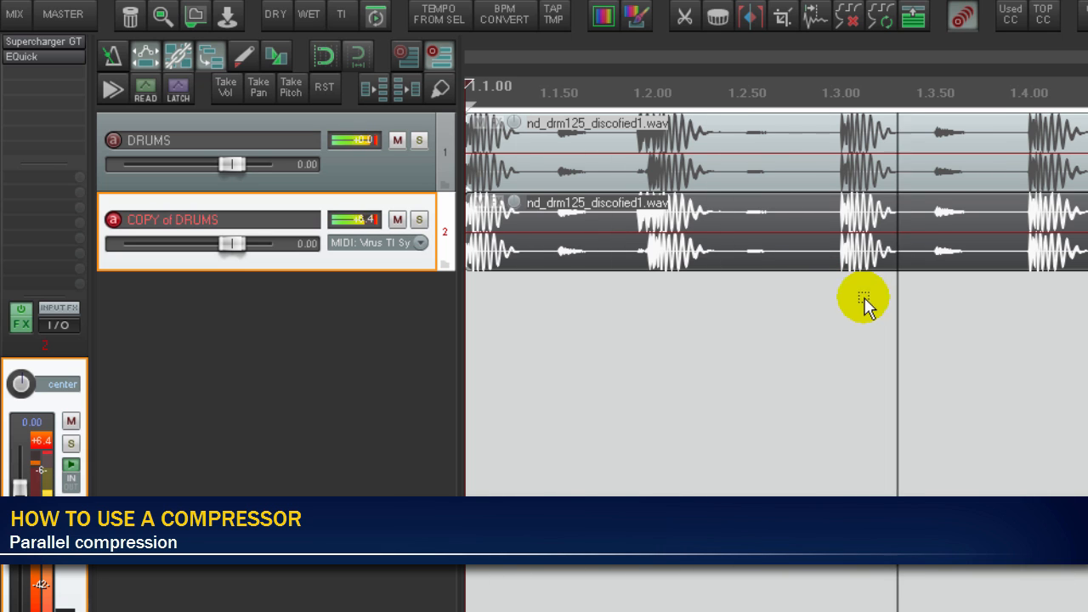
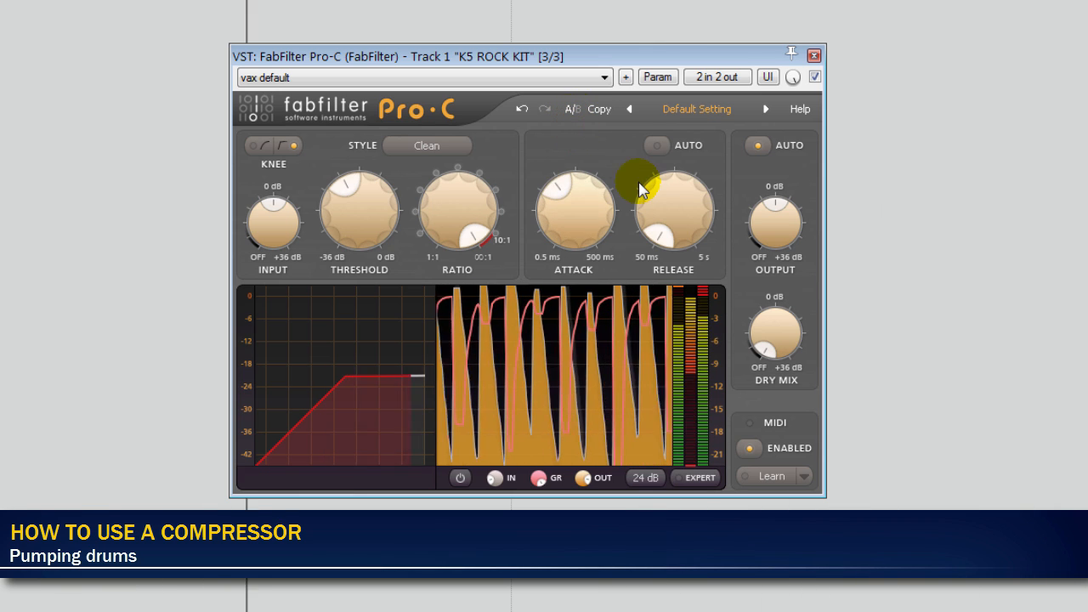
- Lengthen the release, lower the ratio, and raise the threshold to about -12 dB in Pro-C on the K5 ROCK KIT track
drag(670, 220, 662, 146)
drag(481, 200, 462, 285)
drag(374, 216, 380, 162)
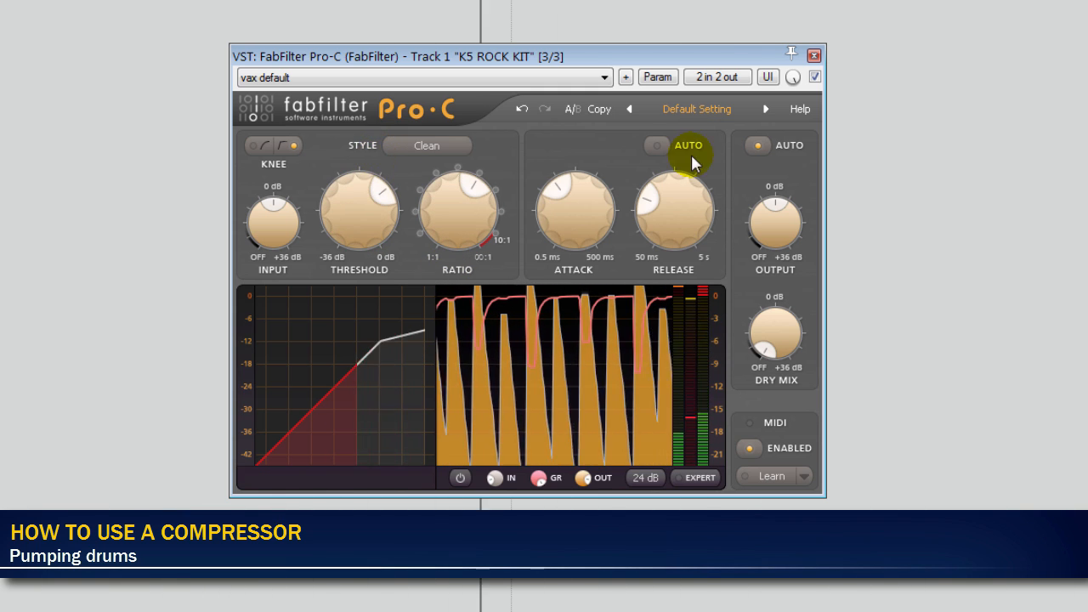
- Turn off Pro-C's automatic output gain and set the output level to +6 dB
click(758, 144)
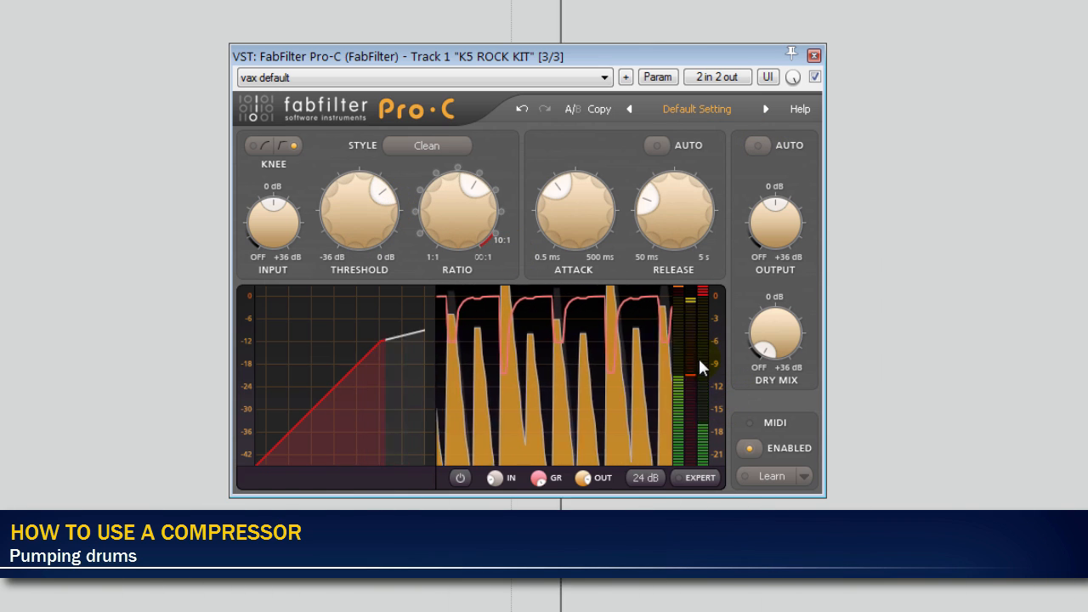
double_click(780, 237)
text(6)
key(Return)
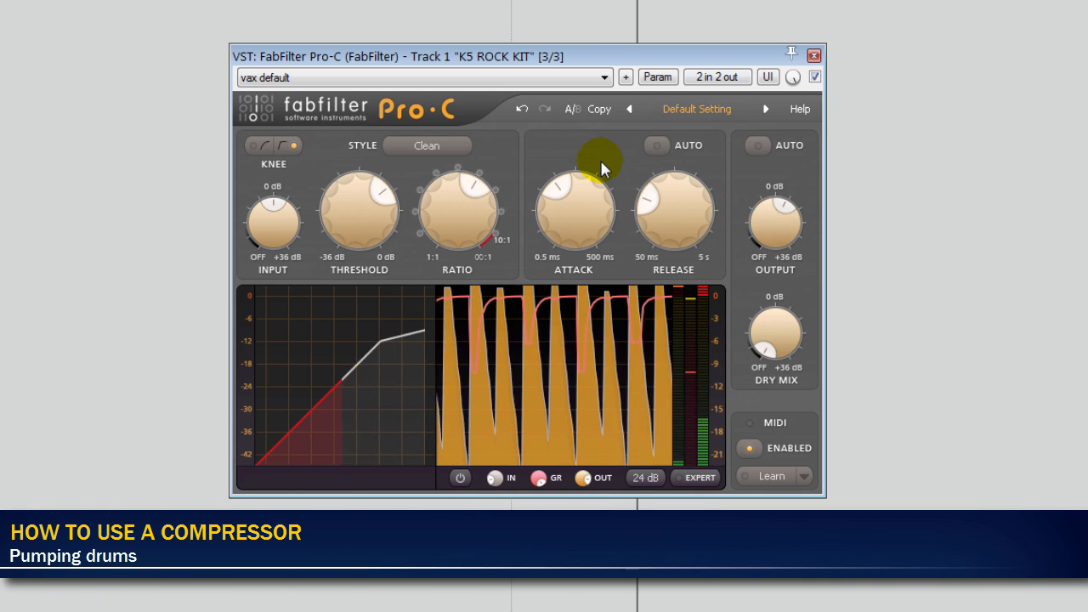
- Try the Classic compression style, choose Opto instead, and keep the hard knee
click(443, 148)
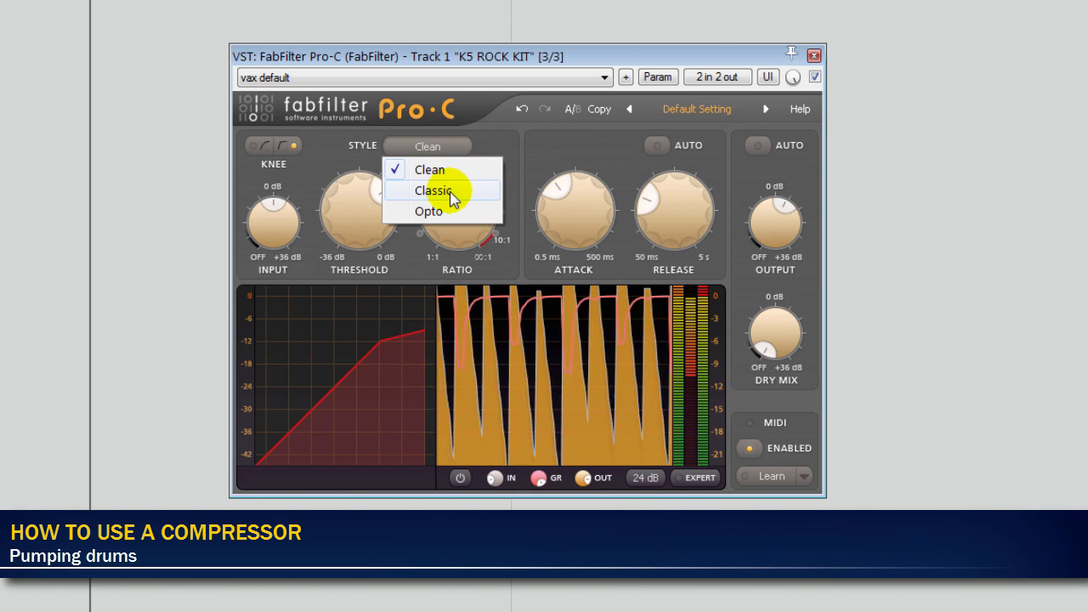
click(450, 190)
click(444, 145)
click(438, 210)
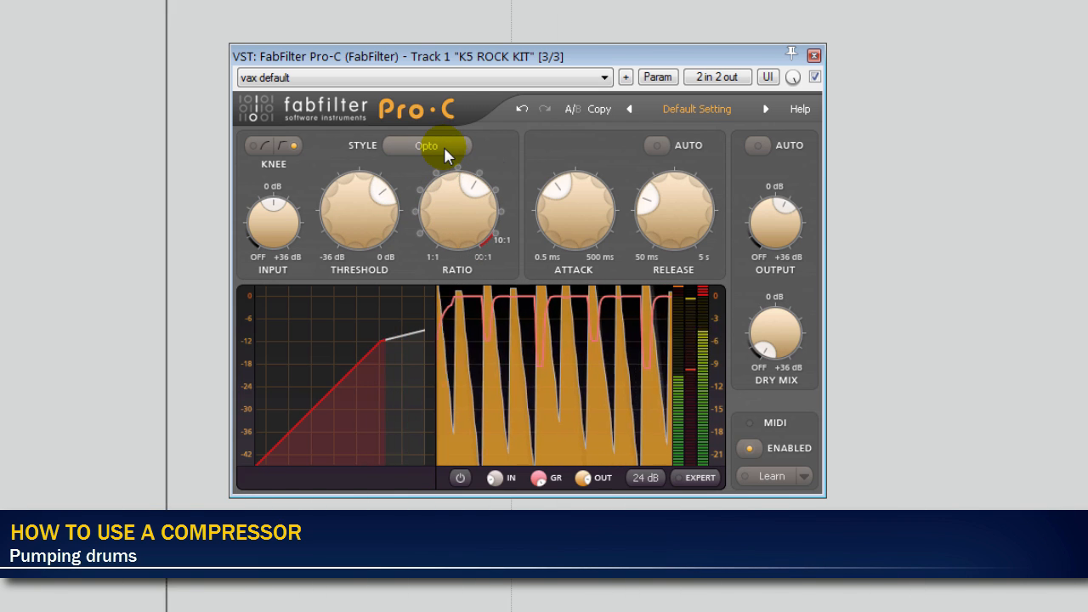
click(288, 145)
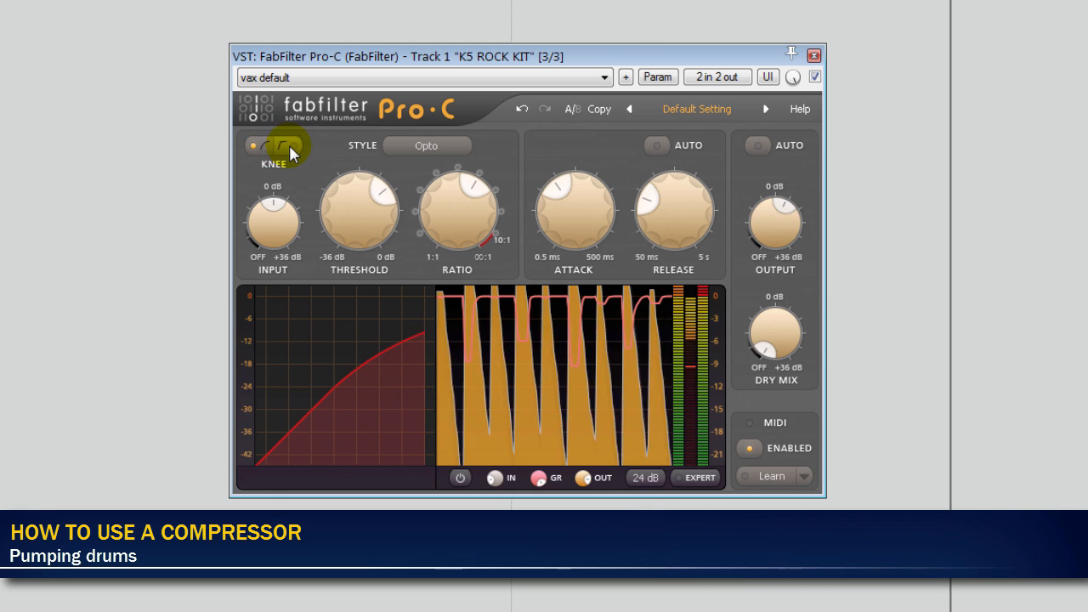
- Compare the drums with Pro-C bypassed, lower its threshold to about -17 dB, and set Output Level to about +8.45 dB
click(814, 77)
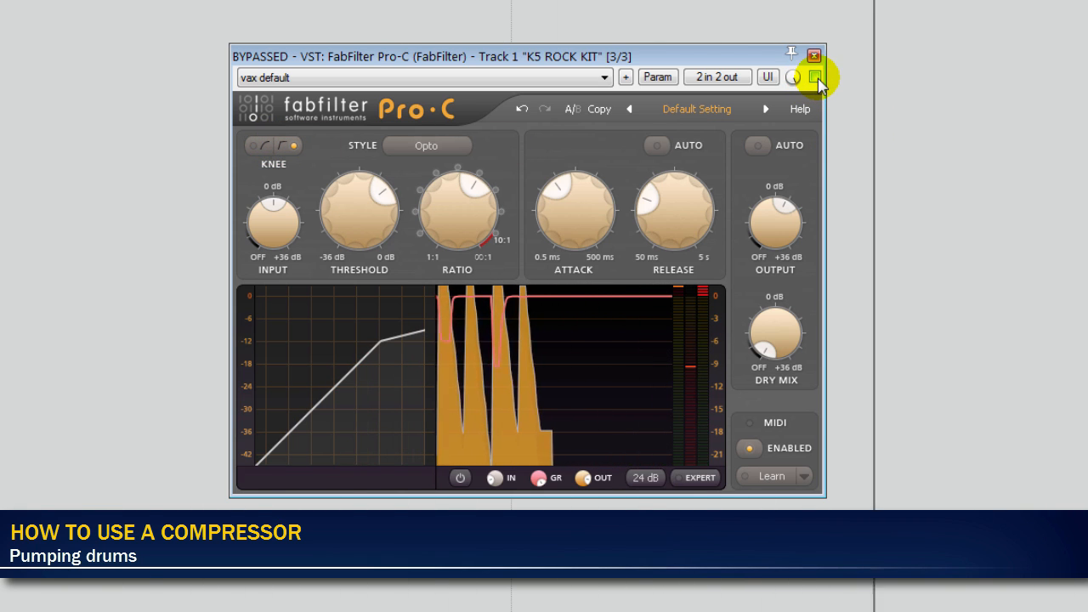
click(814, 78)
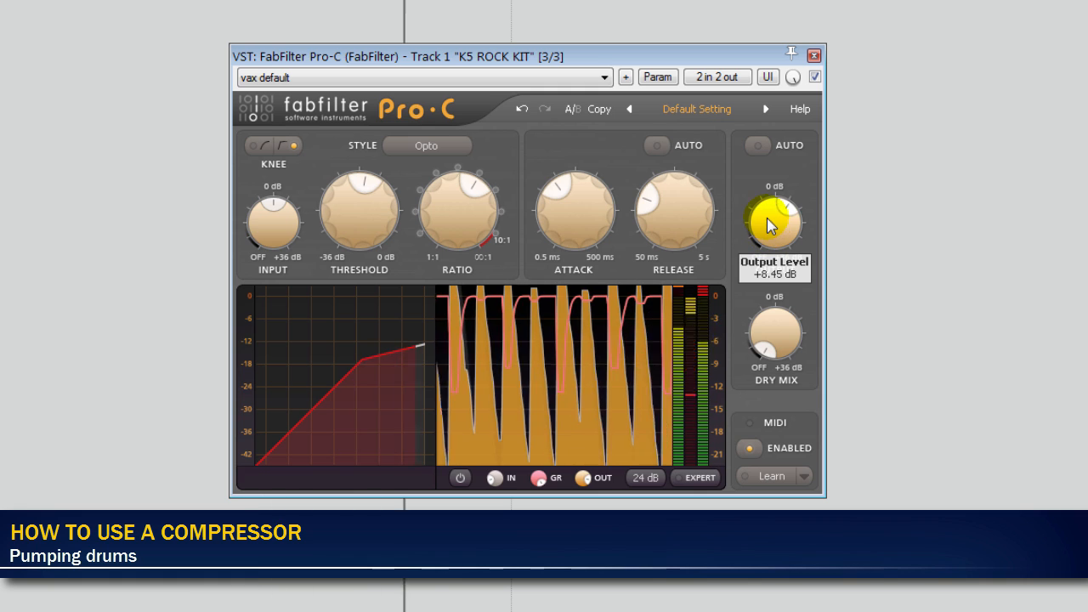
drag(767, 218, 767, 219)
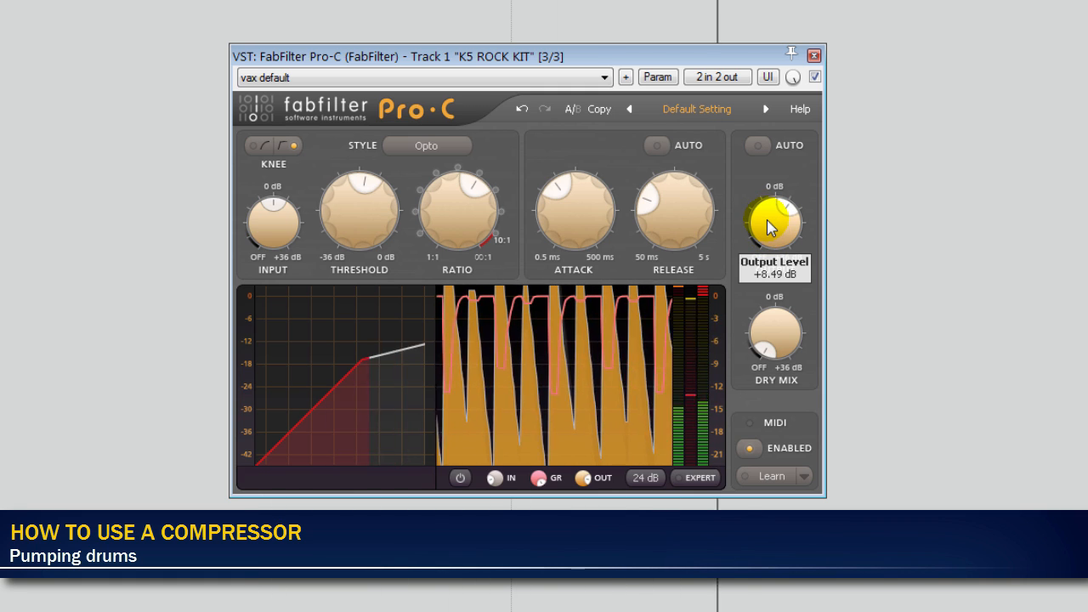
- Bypass Pro-C and raise Attack and Sustain in SPL Transient Designer on the drum track
click(814, 78)
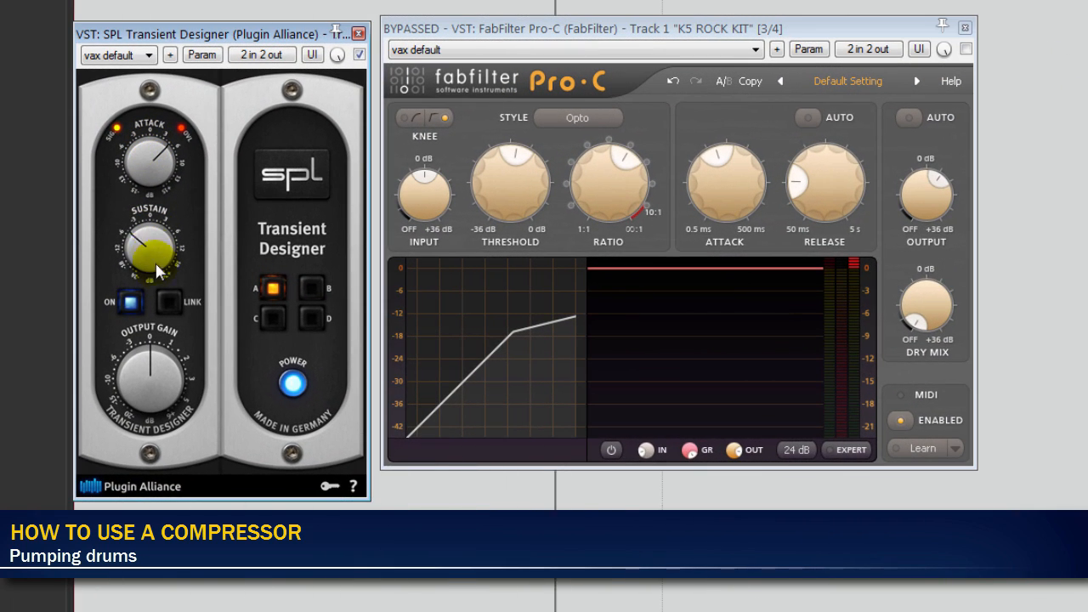
drag(155, 264, 162, 209)
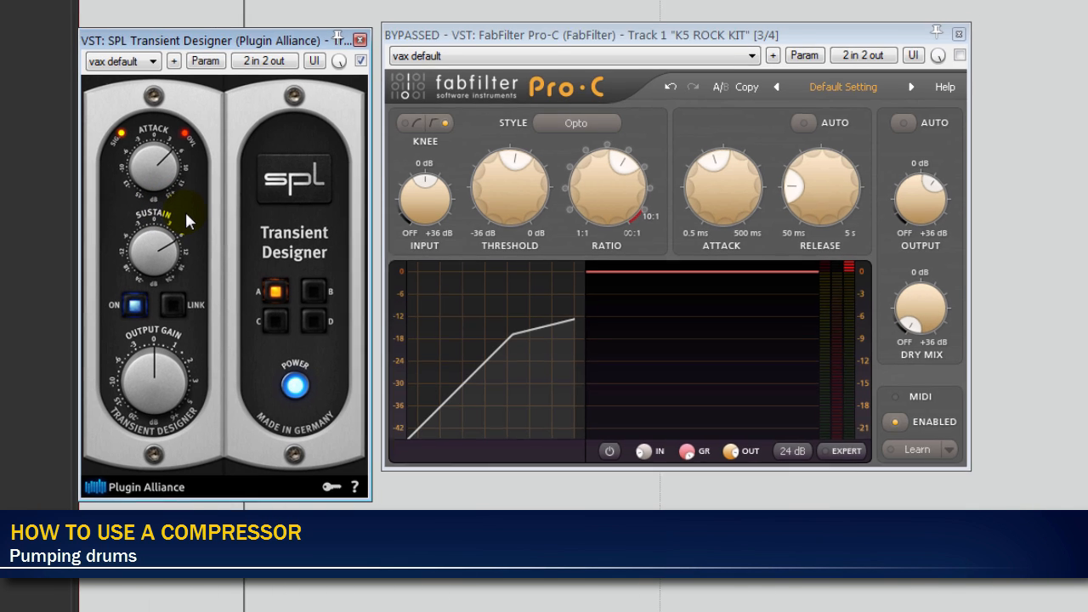
- Compare Pro-C with SPL Transient Designer by swapping which of the two is bypassed in the K5 ROCK KIT FX chain
click(51, 17)
key(f)
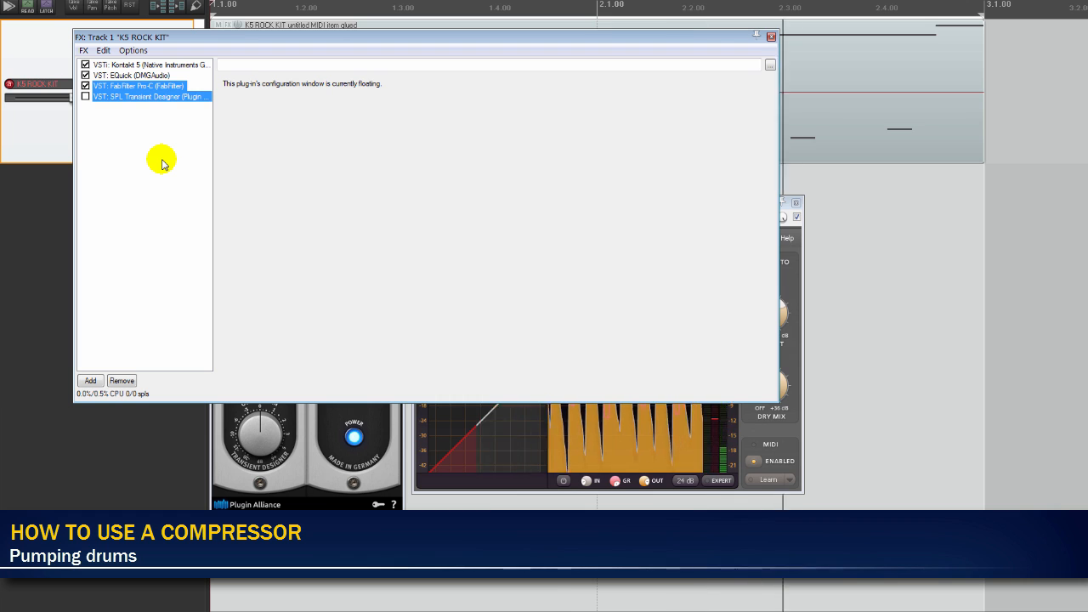
key(ctrl+b)
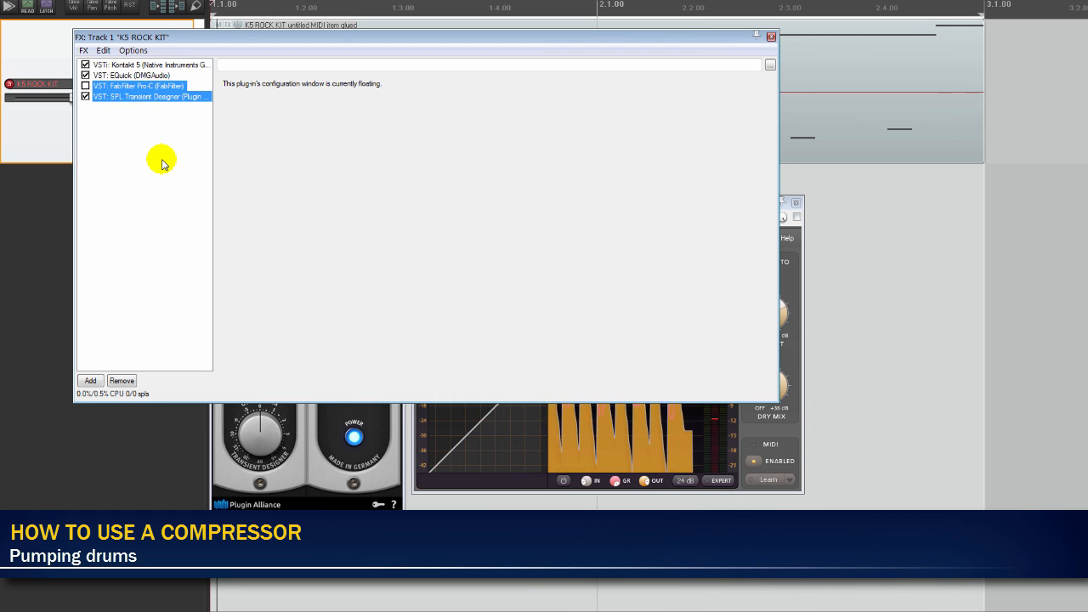
click(306, 442)
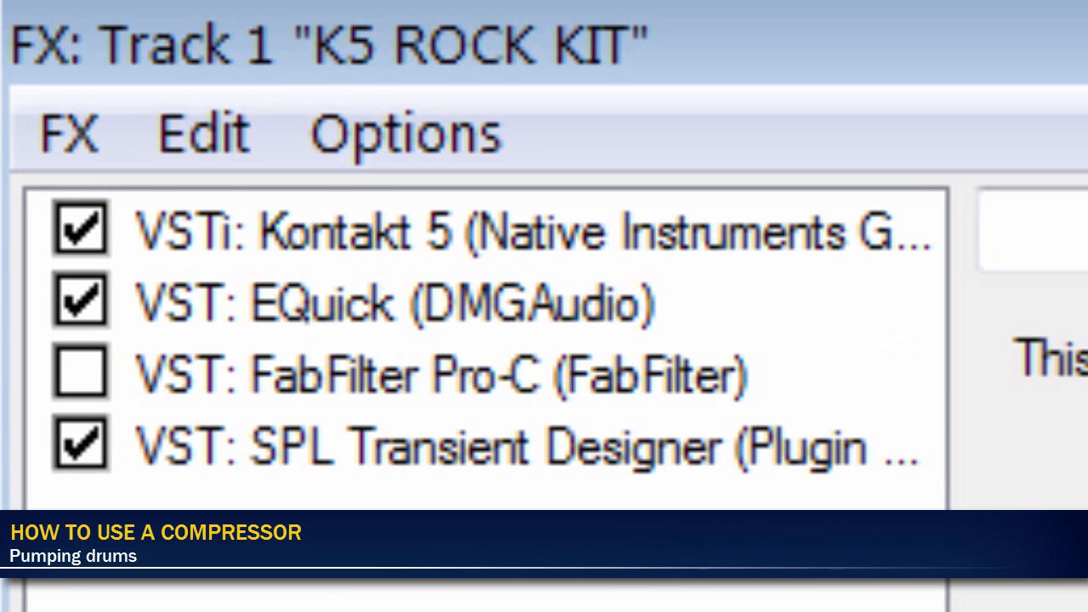
click(148, 87)
drag(518, 387, 518, 389)
key(ctrl+b)
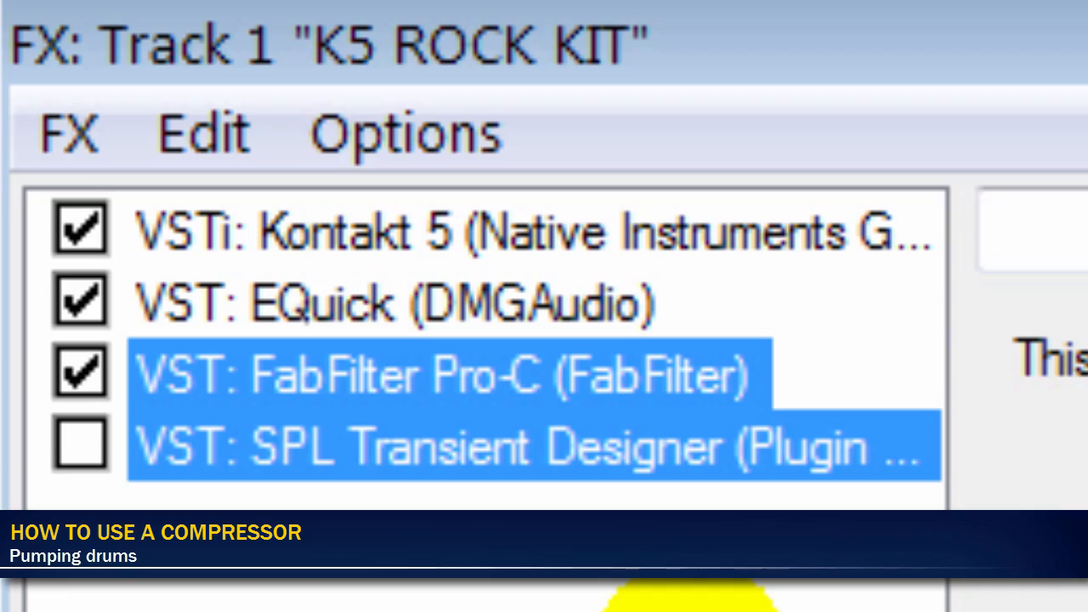
key(ctrl+b)
key(ctrl+b)
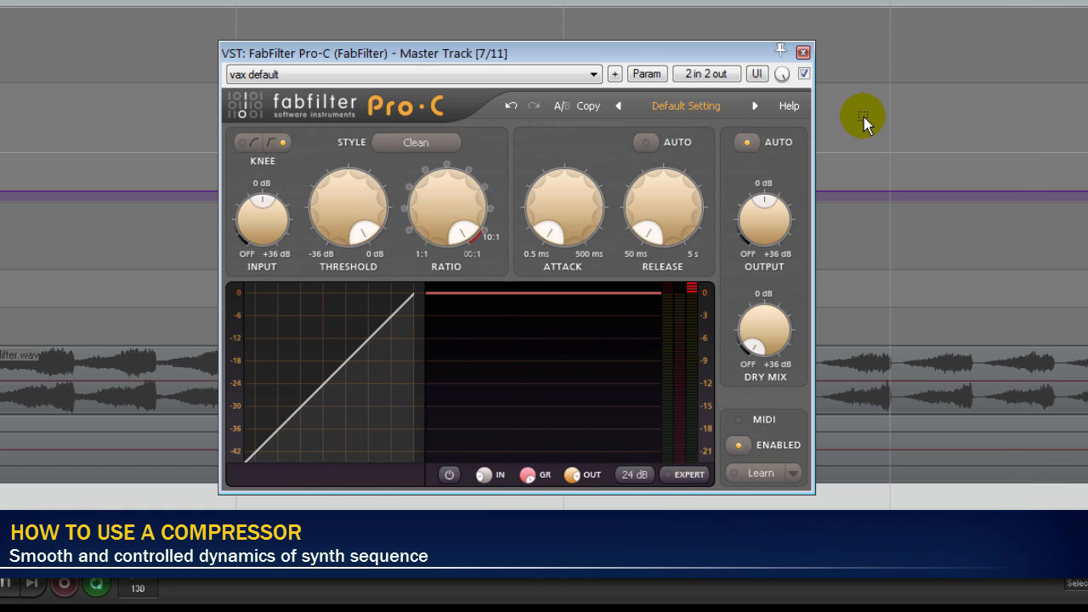
- Compress the synth sequence in the master track's Pro-C with longer attack and release, a ratio of about 4:1, and a threshold of about -21 dB
drag(348, 211, 370, 396)
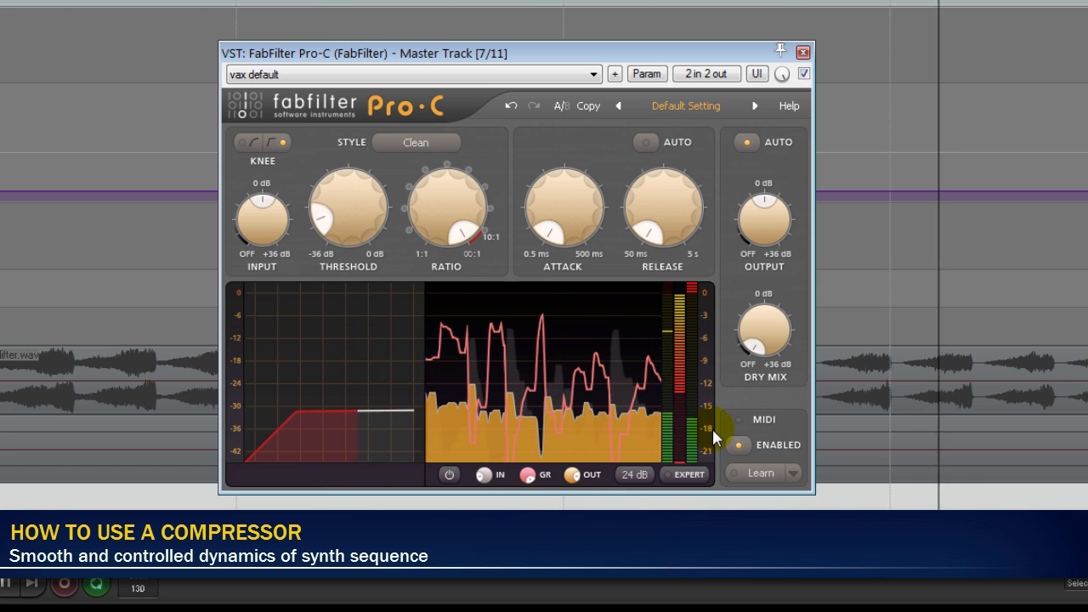
drag(565, 219, 572, 182)
drag(680, 206, 671, 144)
drag(451, 192, 442, 295)
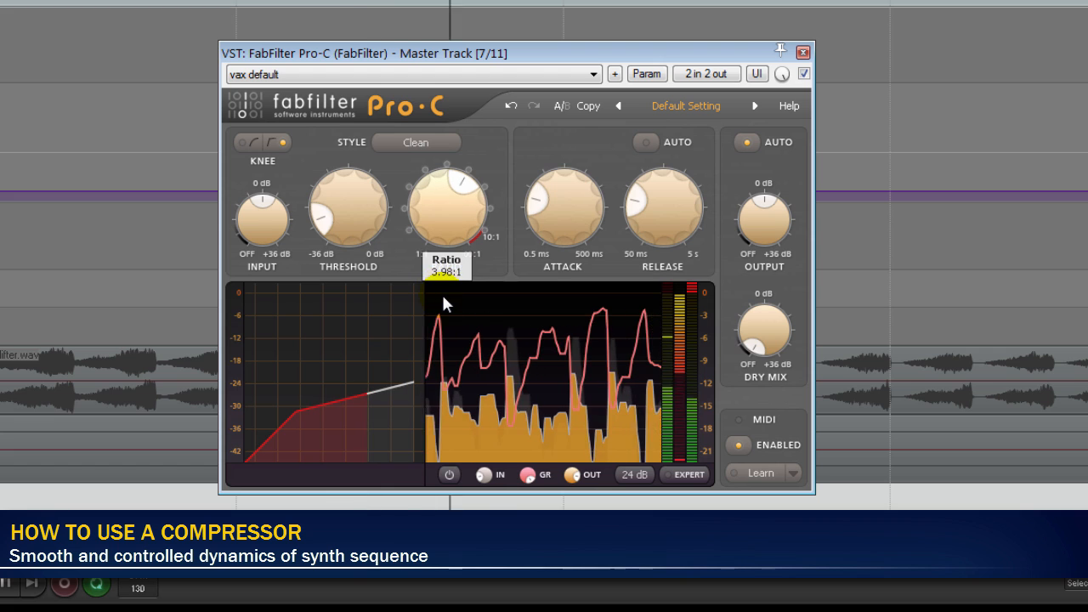
drag(381, 212, 368, 153)
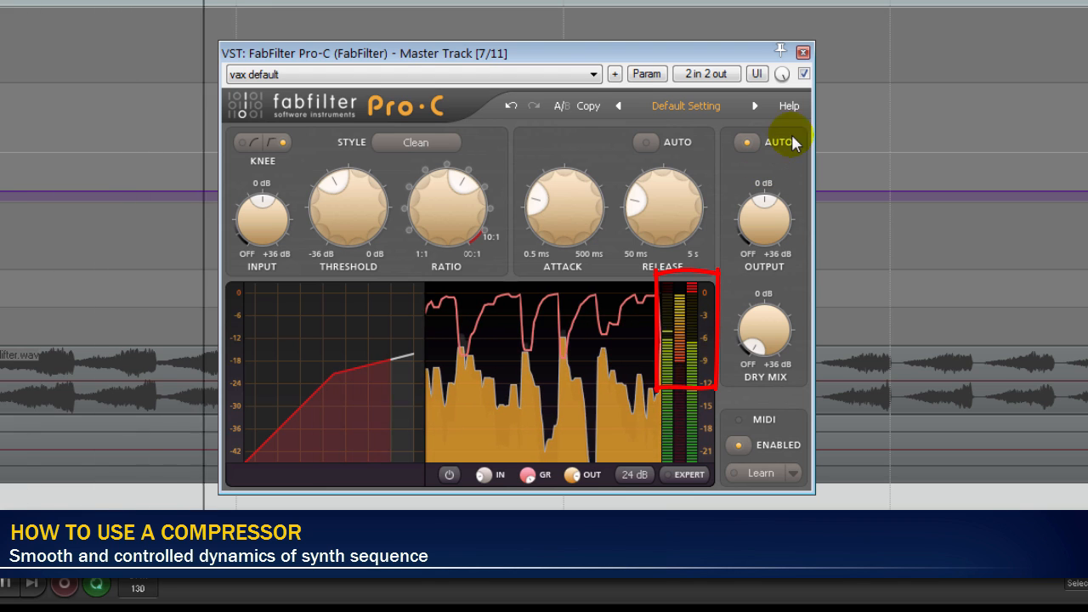
- Compare the synth sequence with Pro-C bypassed and active
click(805, 75)
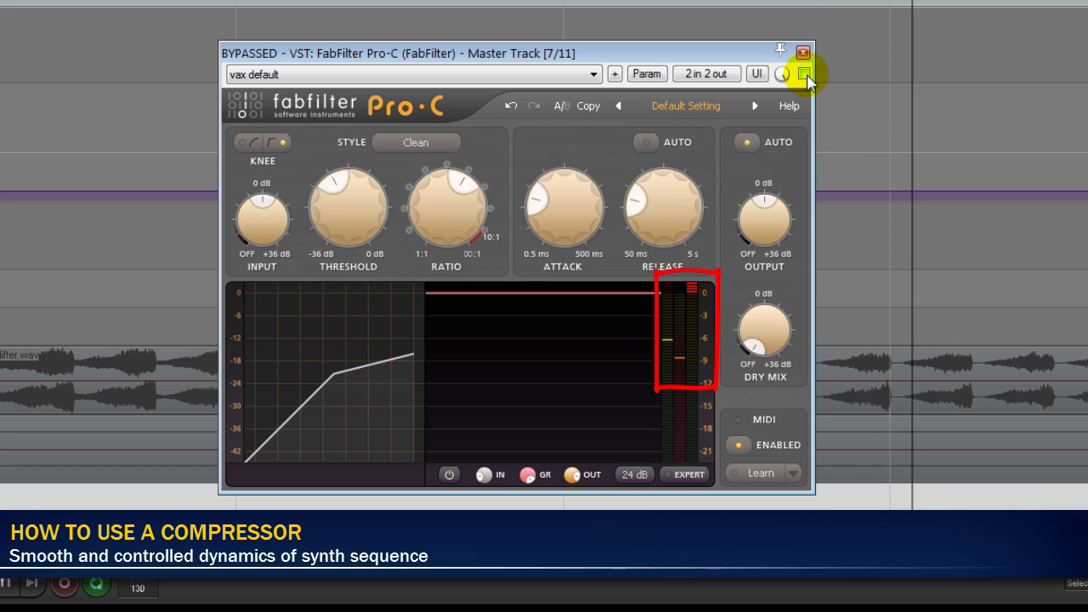
click(805, 75)
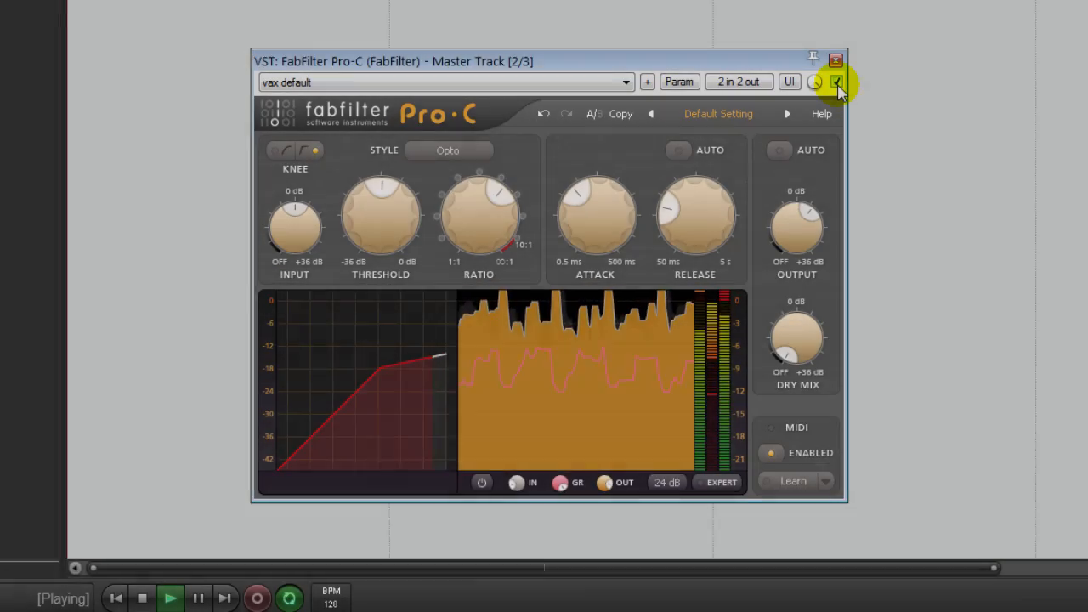
- Compare the instrument group with and without the Opto-style Pro-C bus compression on the master track
click(837, 83)
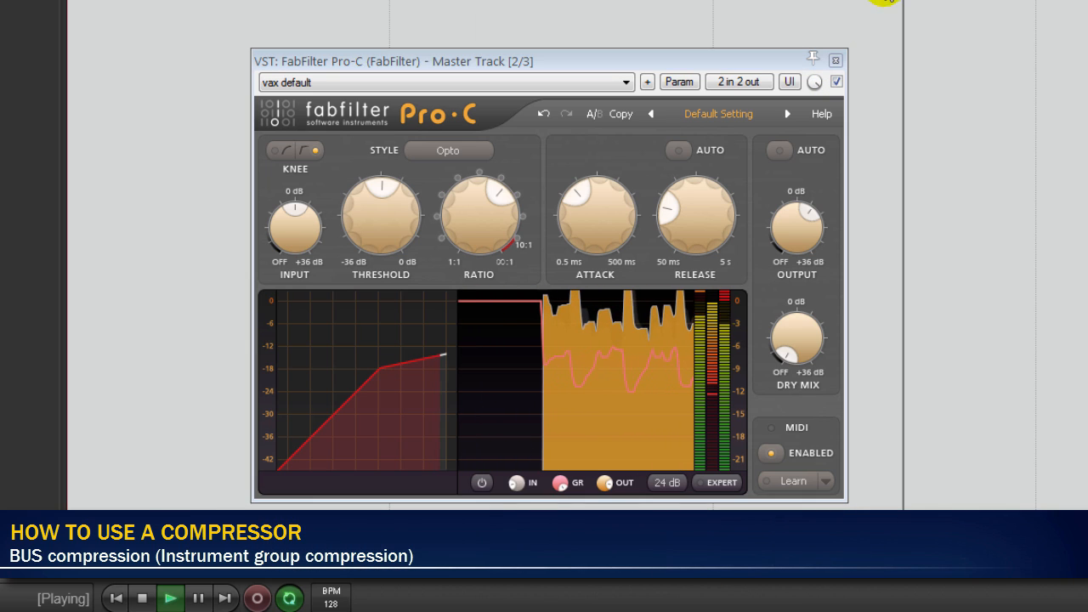
click(839, 81)
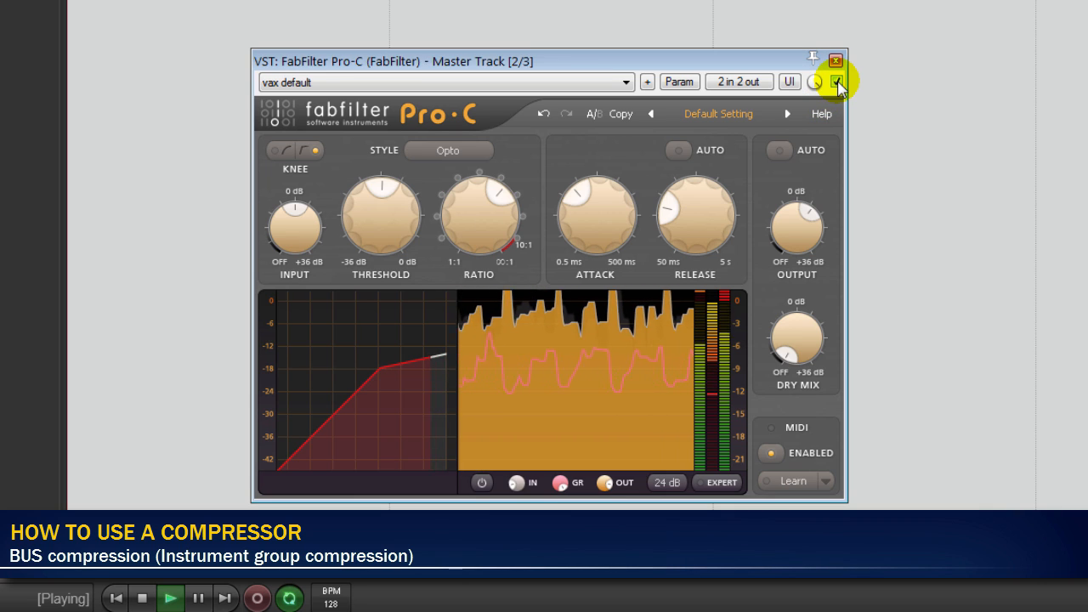
click(836, 82)
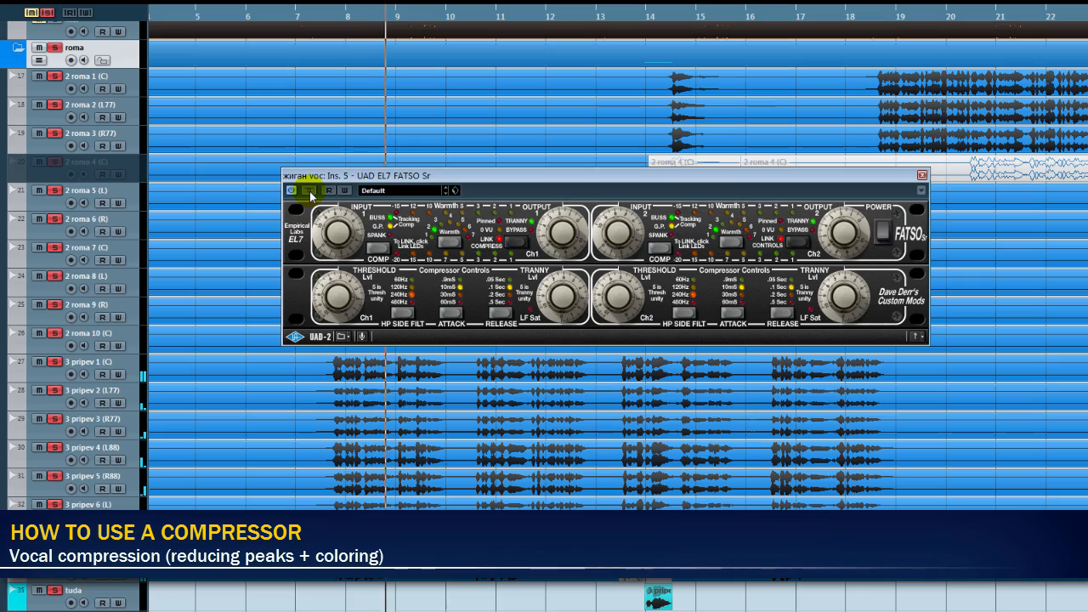
- Toggle the bypass of the UAD EL7 FATSO Sr on the vocal group to compare its effect
click(310, 191)
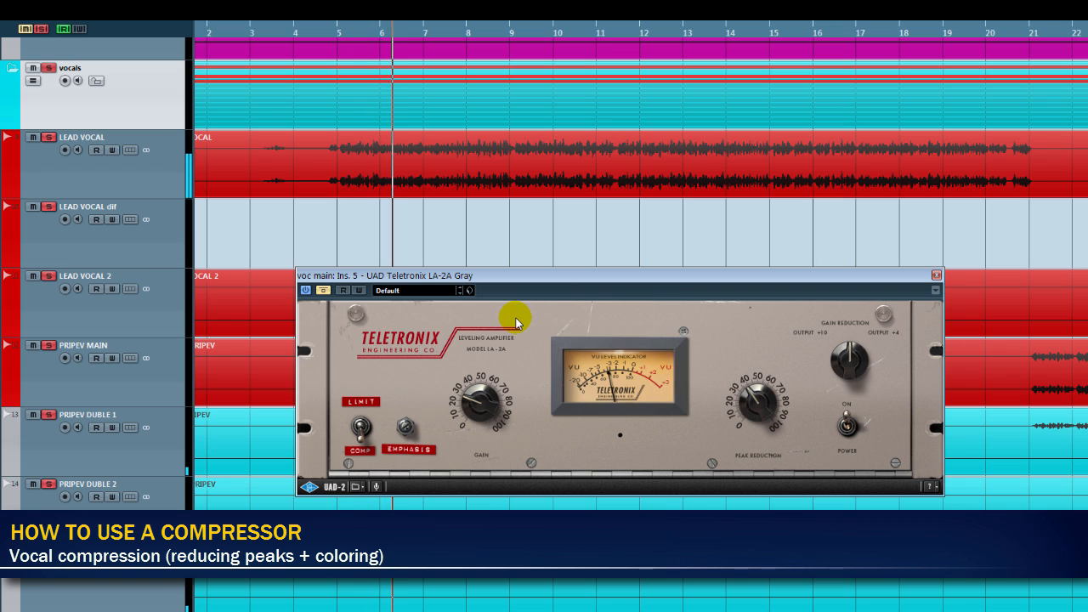
- Compare the lead vocal with the UAD Teletronix LA-2A Gray bypassed and active, leaving the compressor active
click(328, 290)
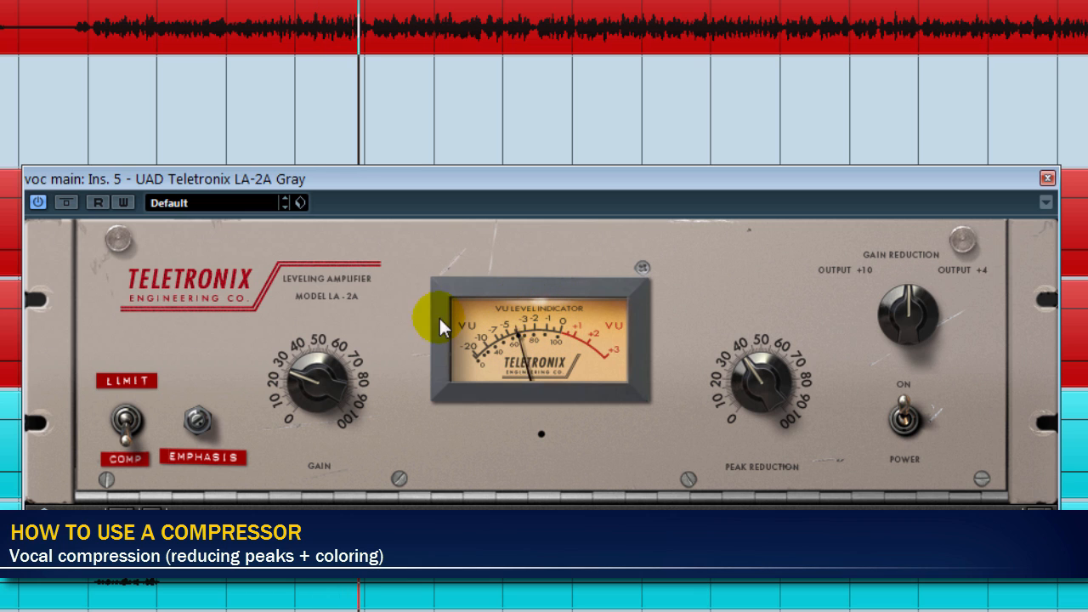
click(66, 203)
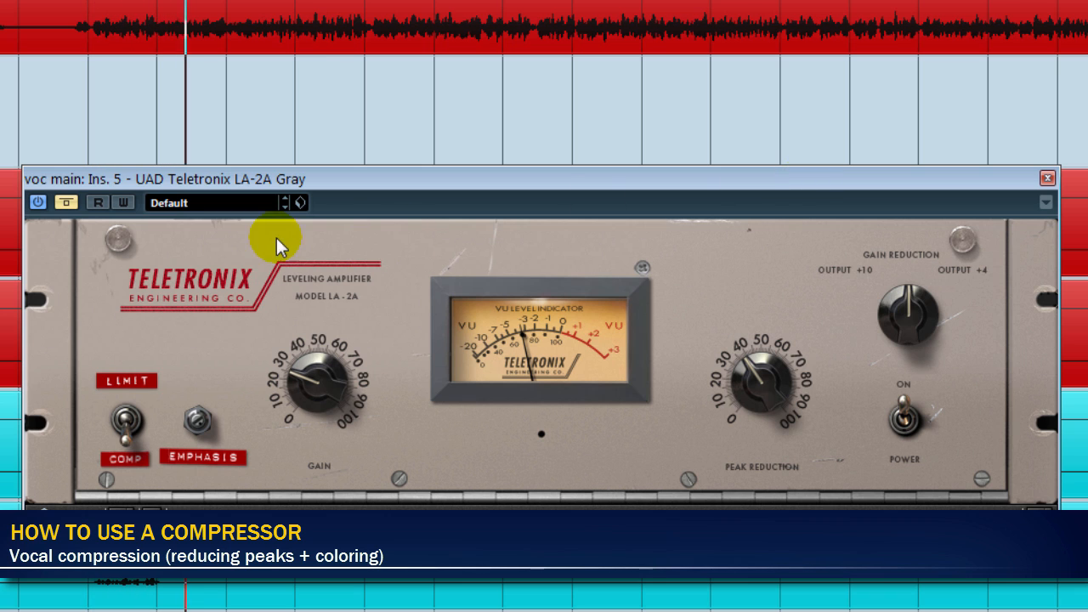
click(73, 199)
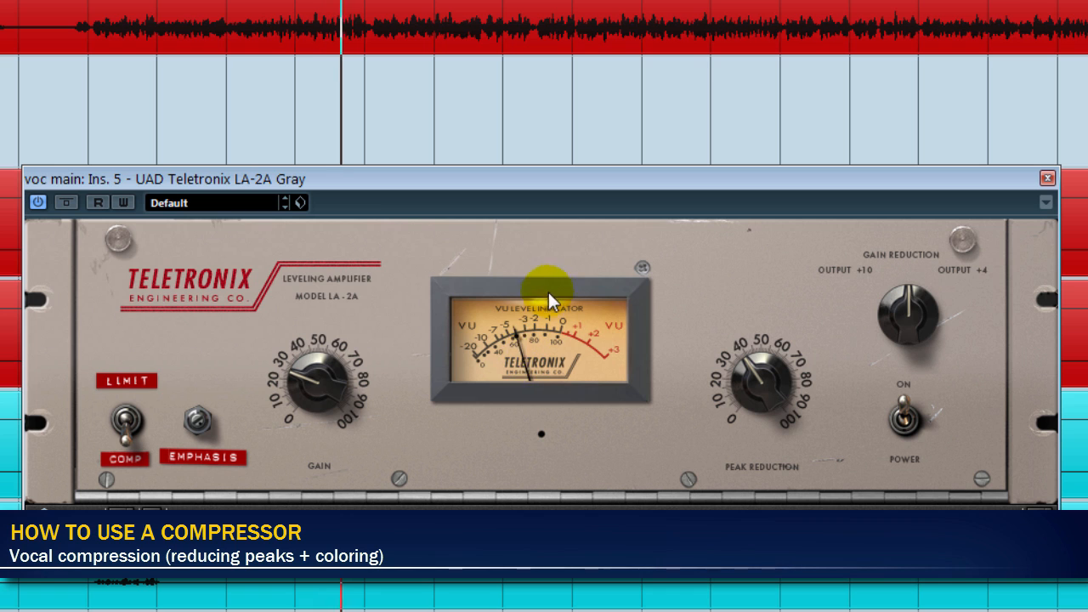
click(66, 203)
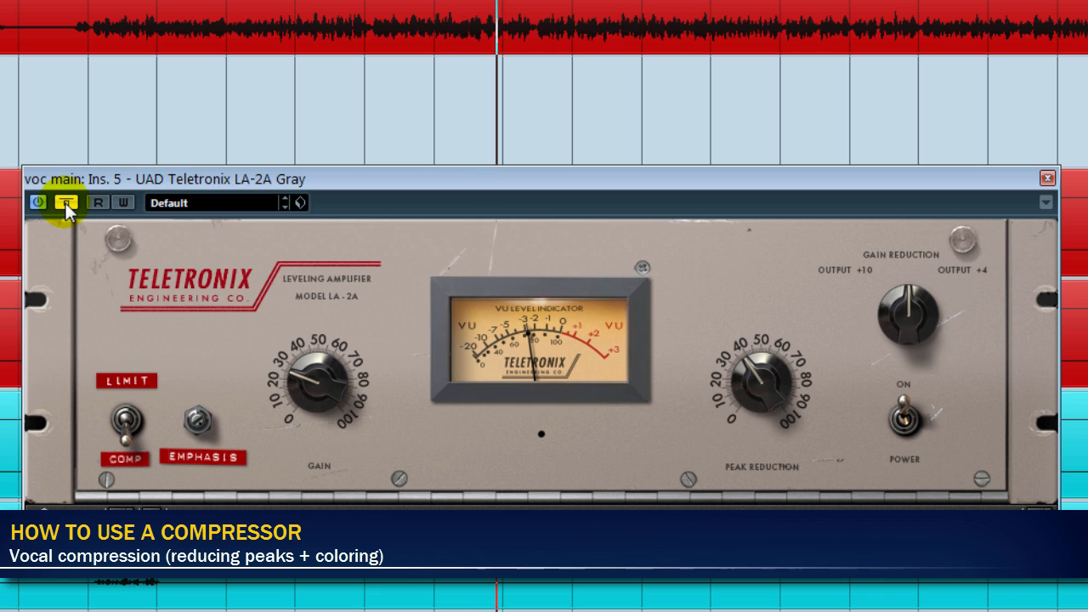
click(65, 202)
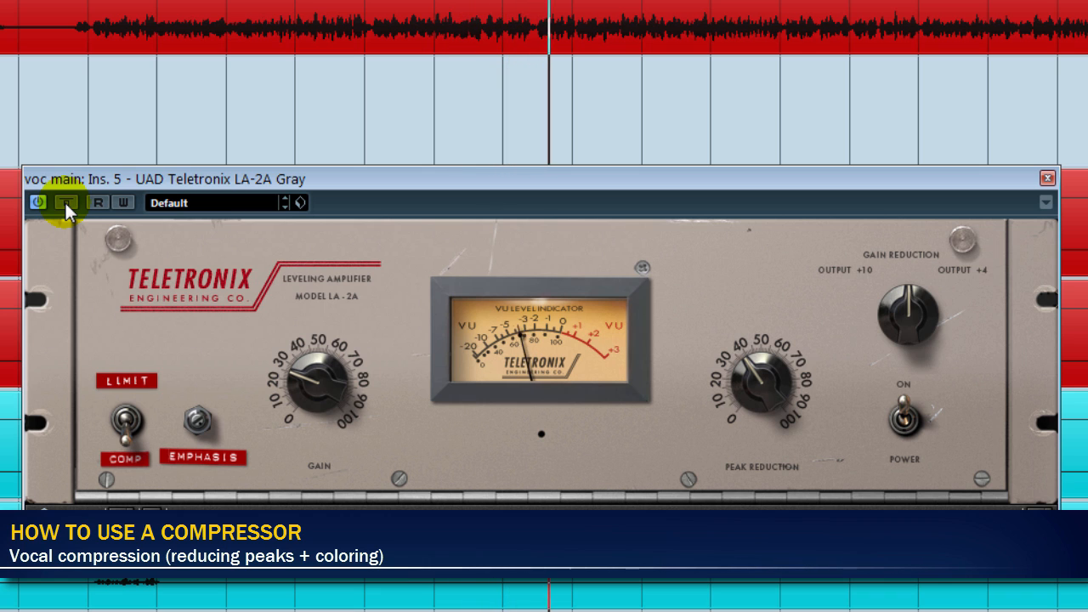